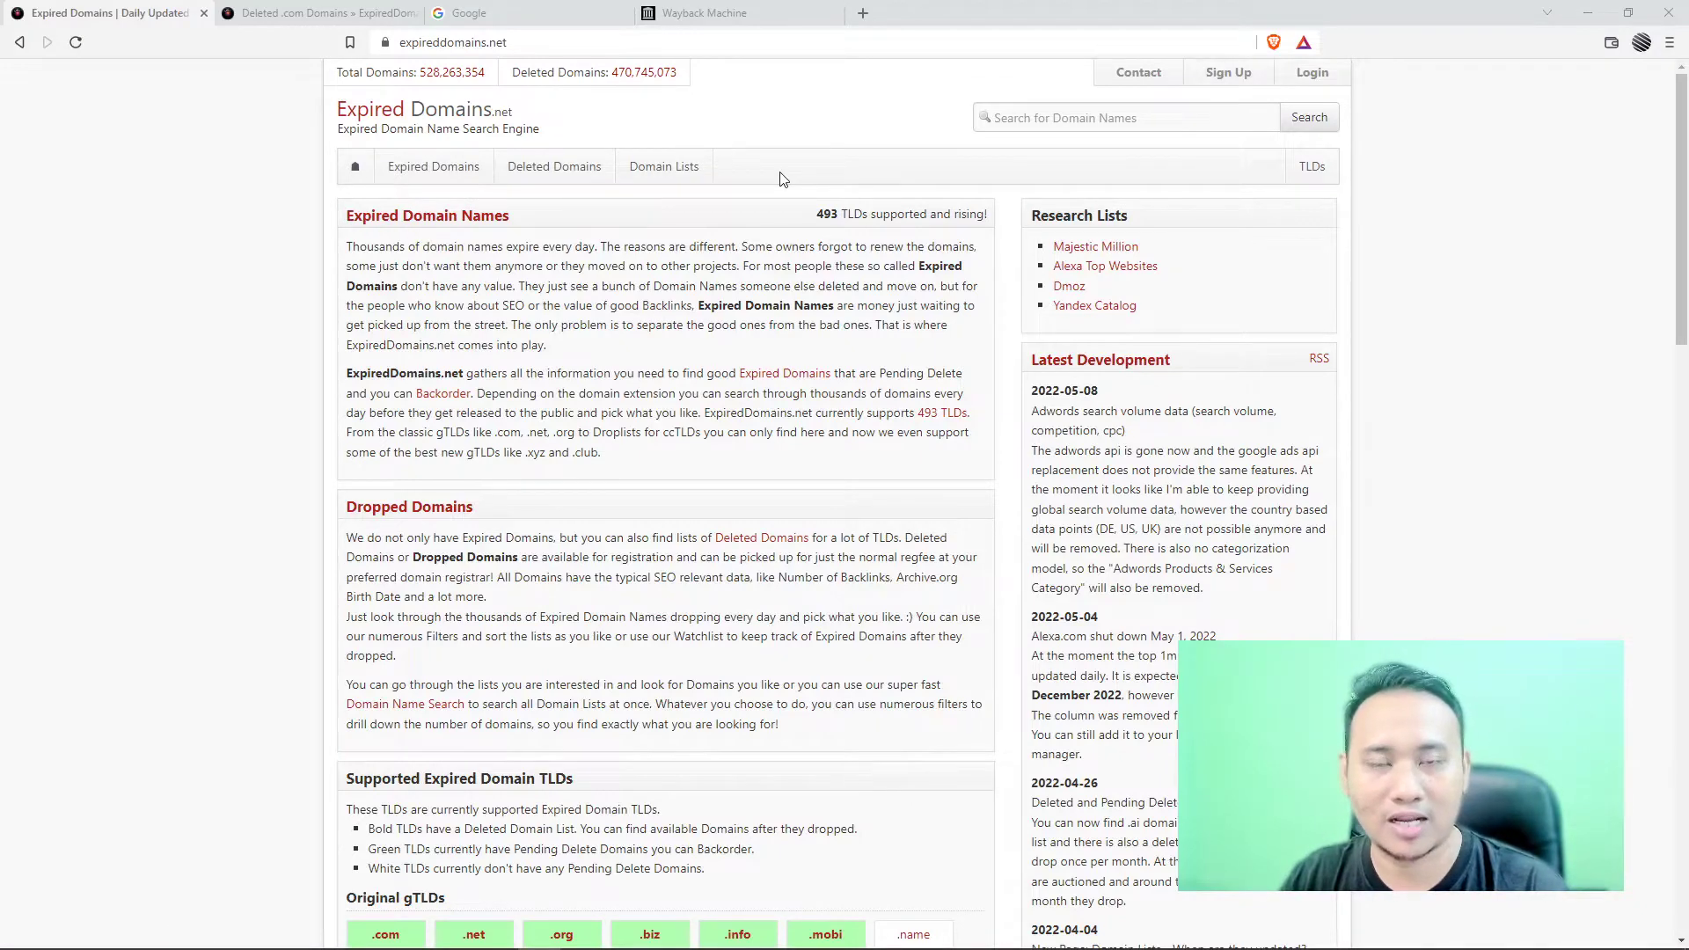
- Open the combined Deleted Domains list in the member area and skip ahead 50 pages
click(334, 15)
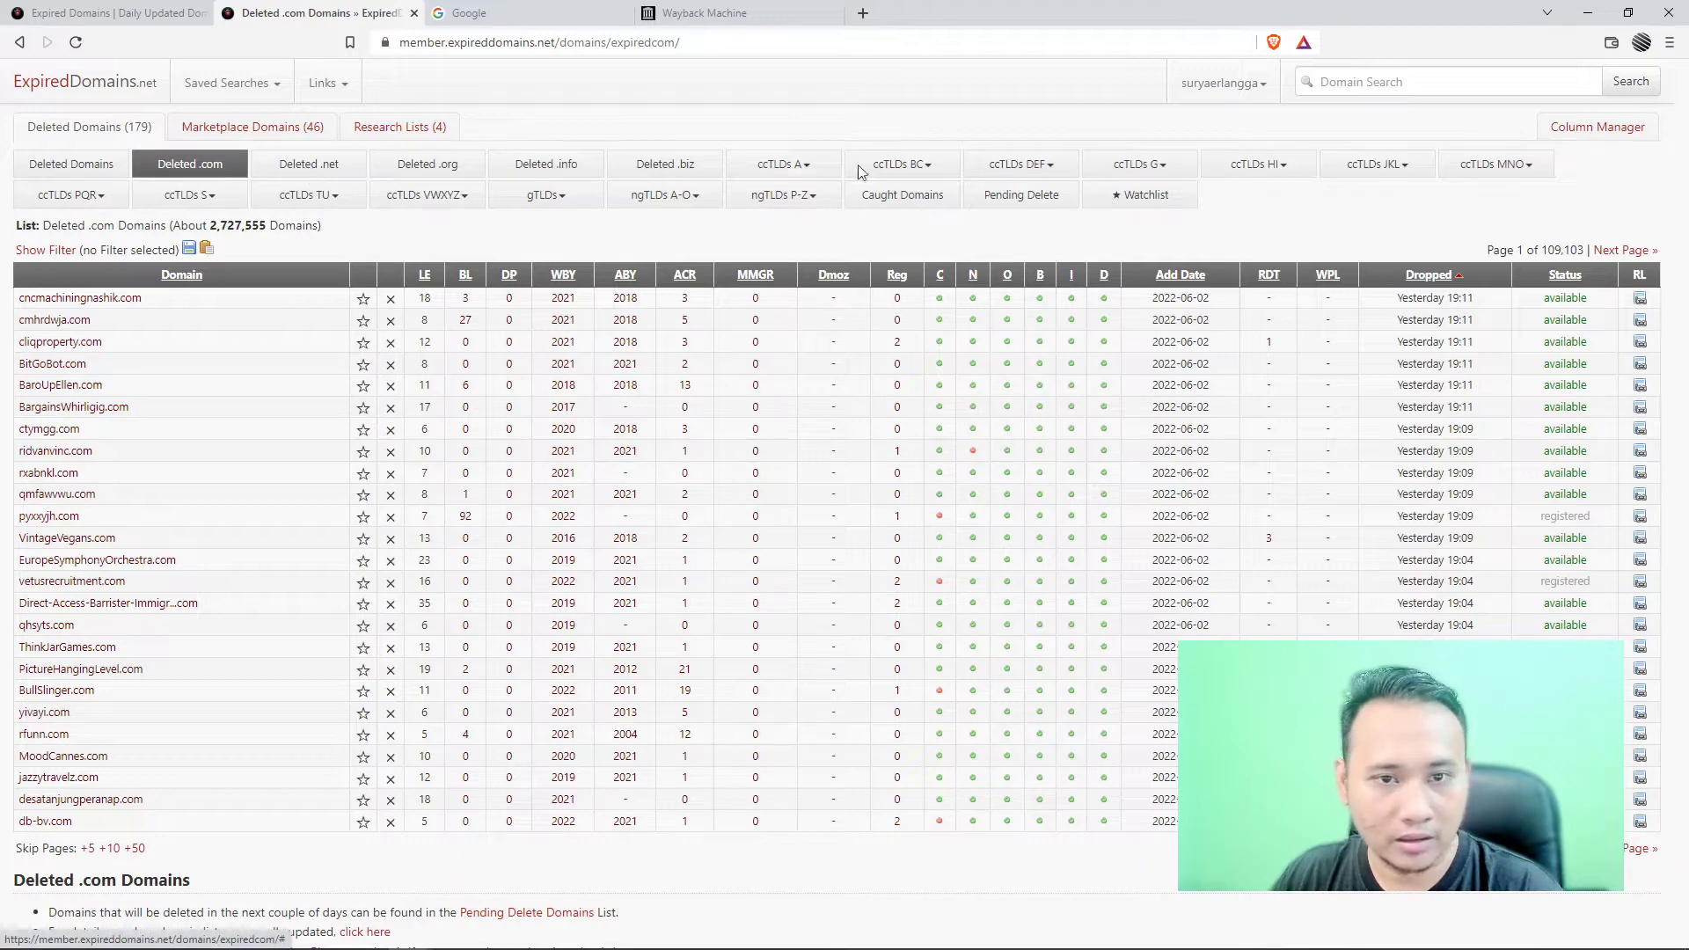
click(79, 175)
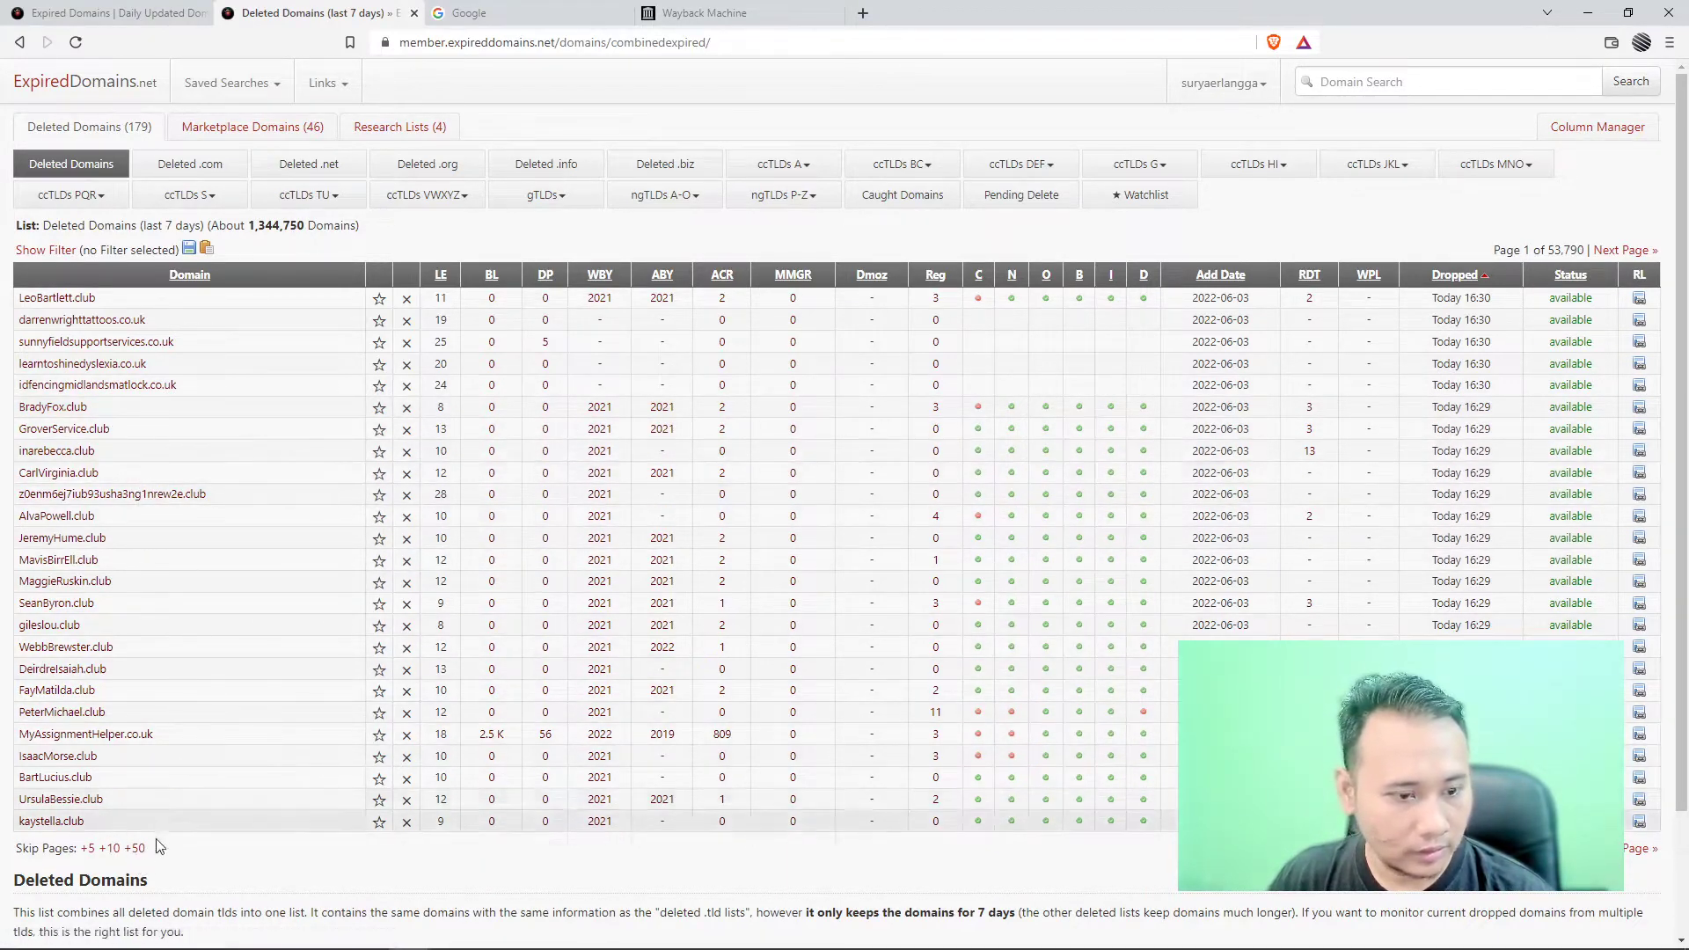
click(137, 849)
scroll(236, 505, up, 2)
scroll(235, 505, down, 2)
scroll(236, 505, up, 2)
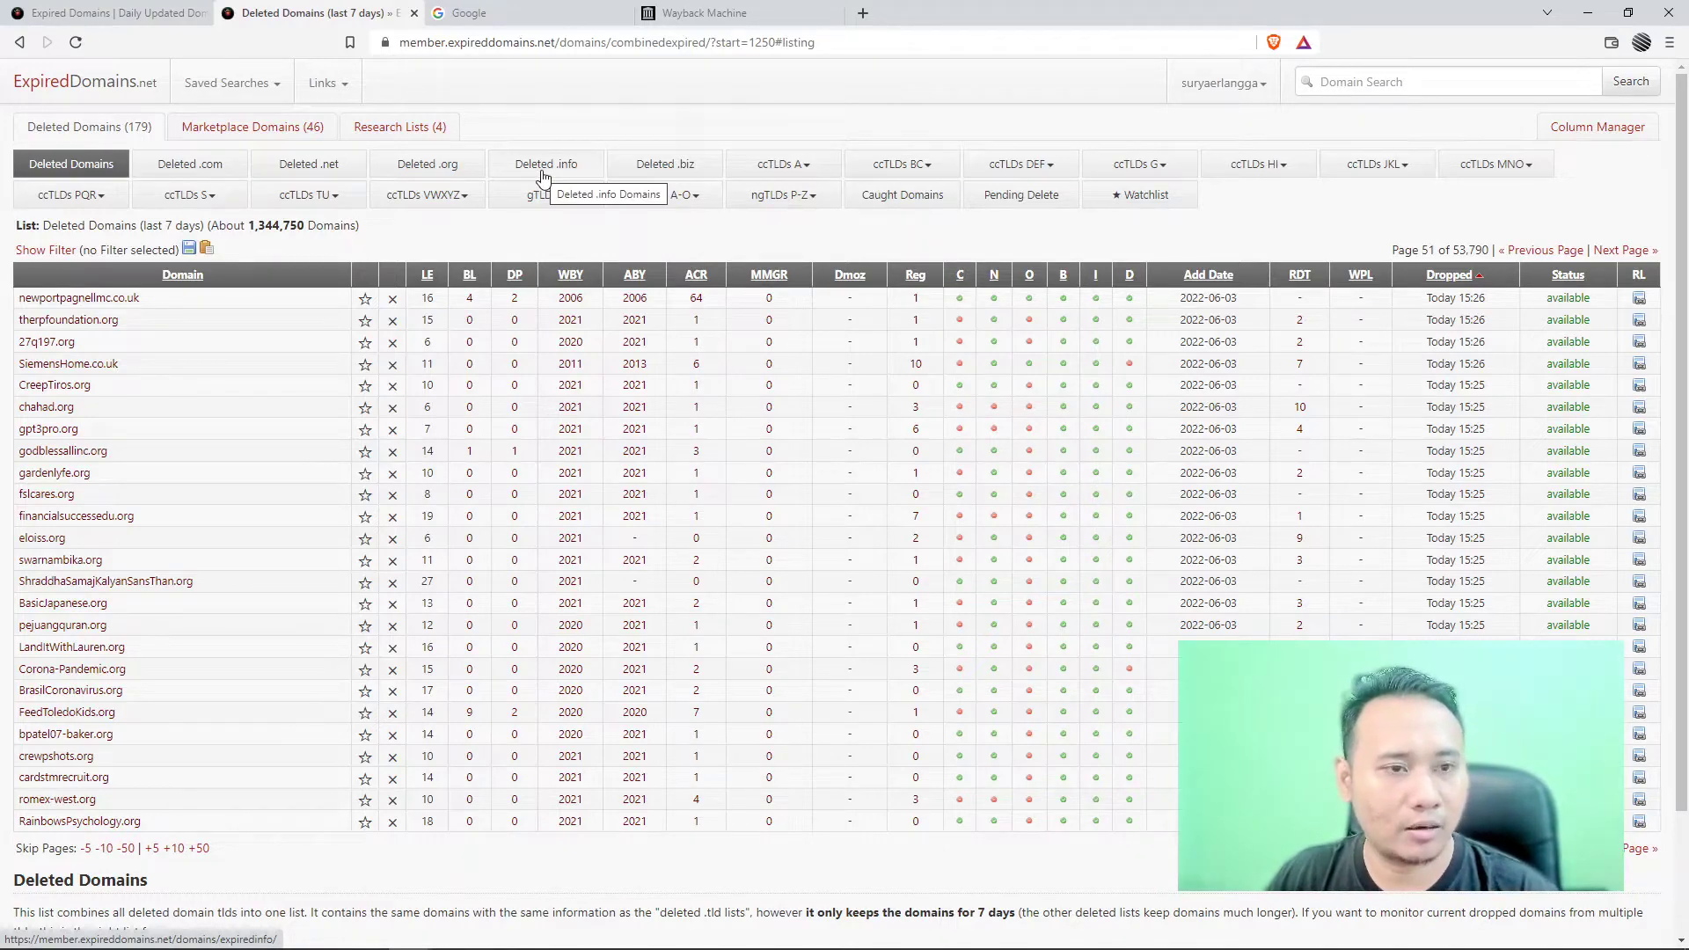
- Open the Deleted .com domain list and show its filter options
click(211, 172)
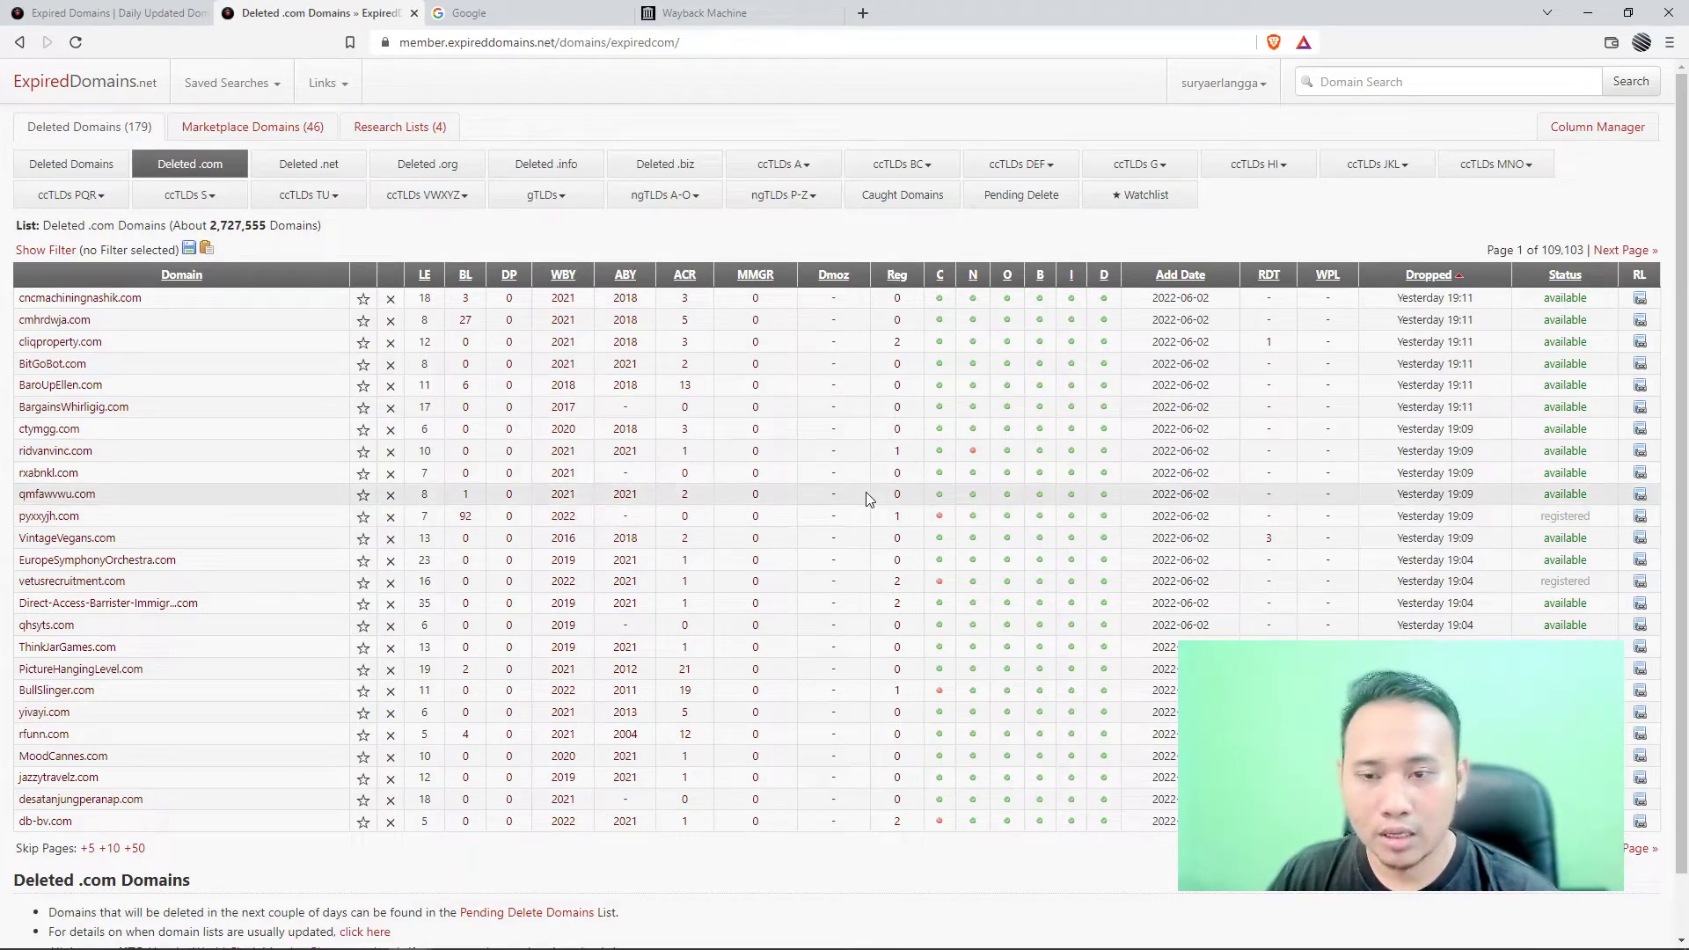
click(48, 251)
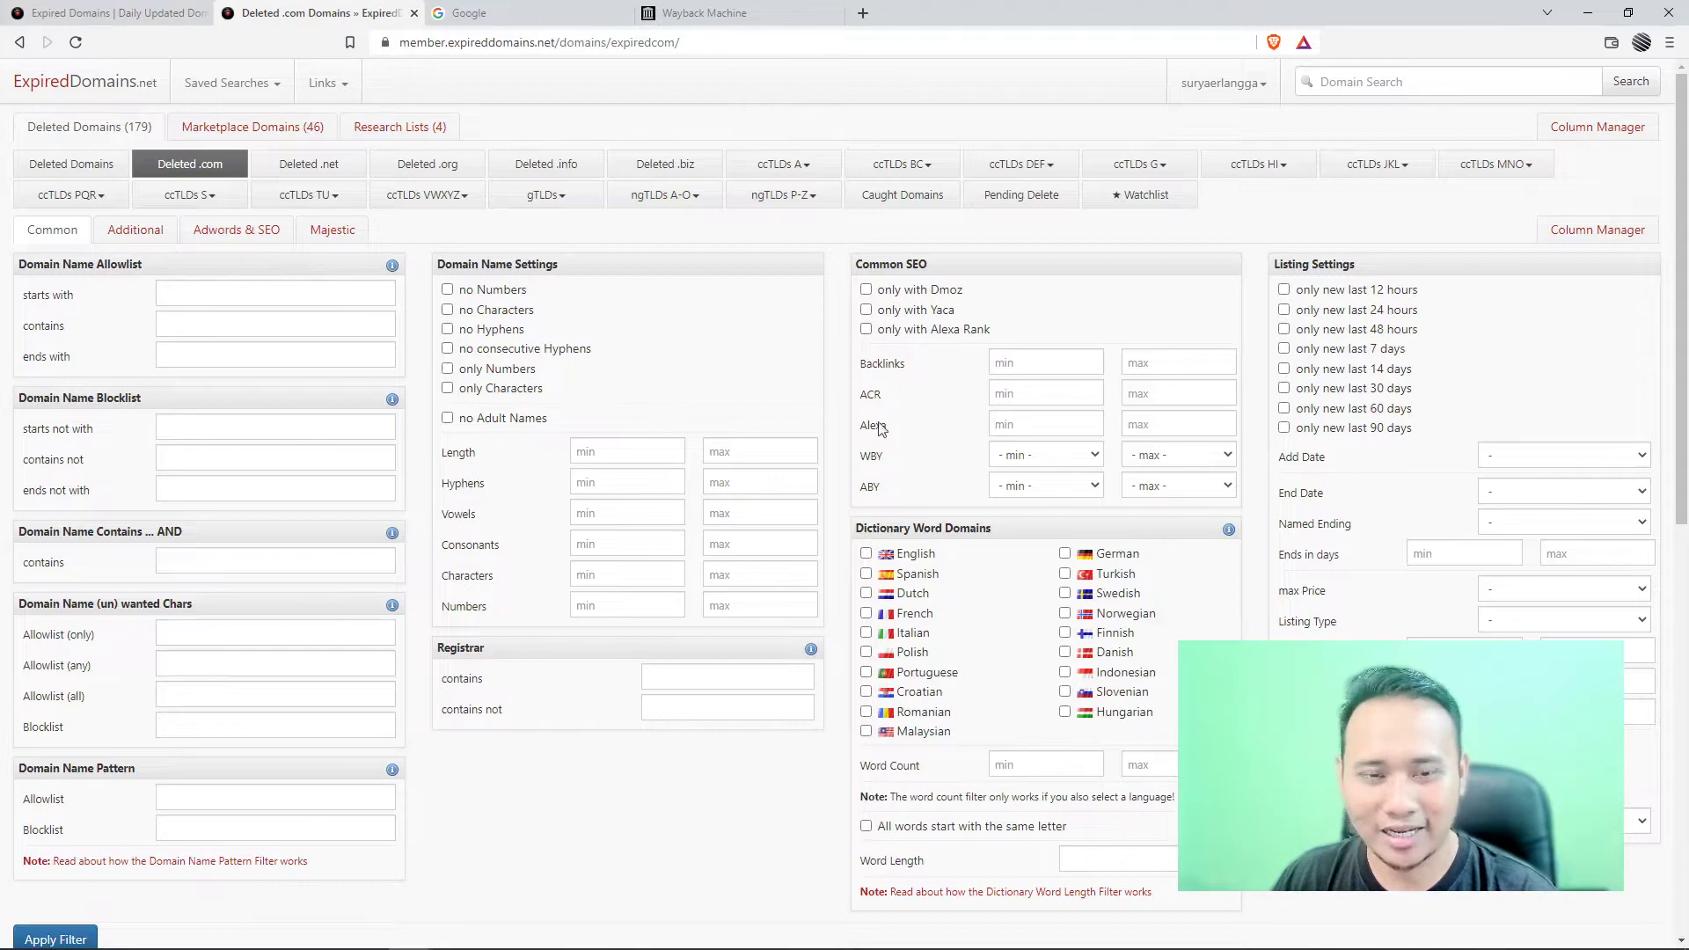
scroll(992, 458, down, 1)
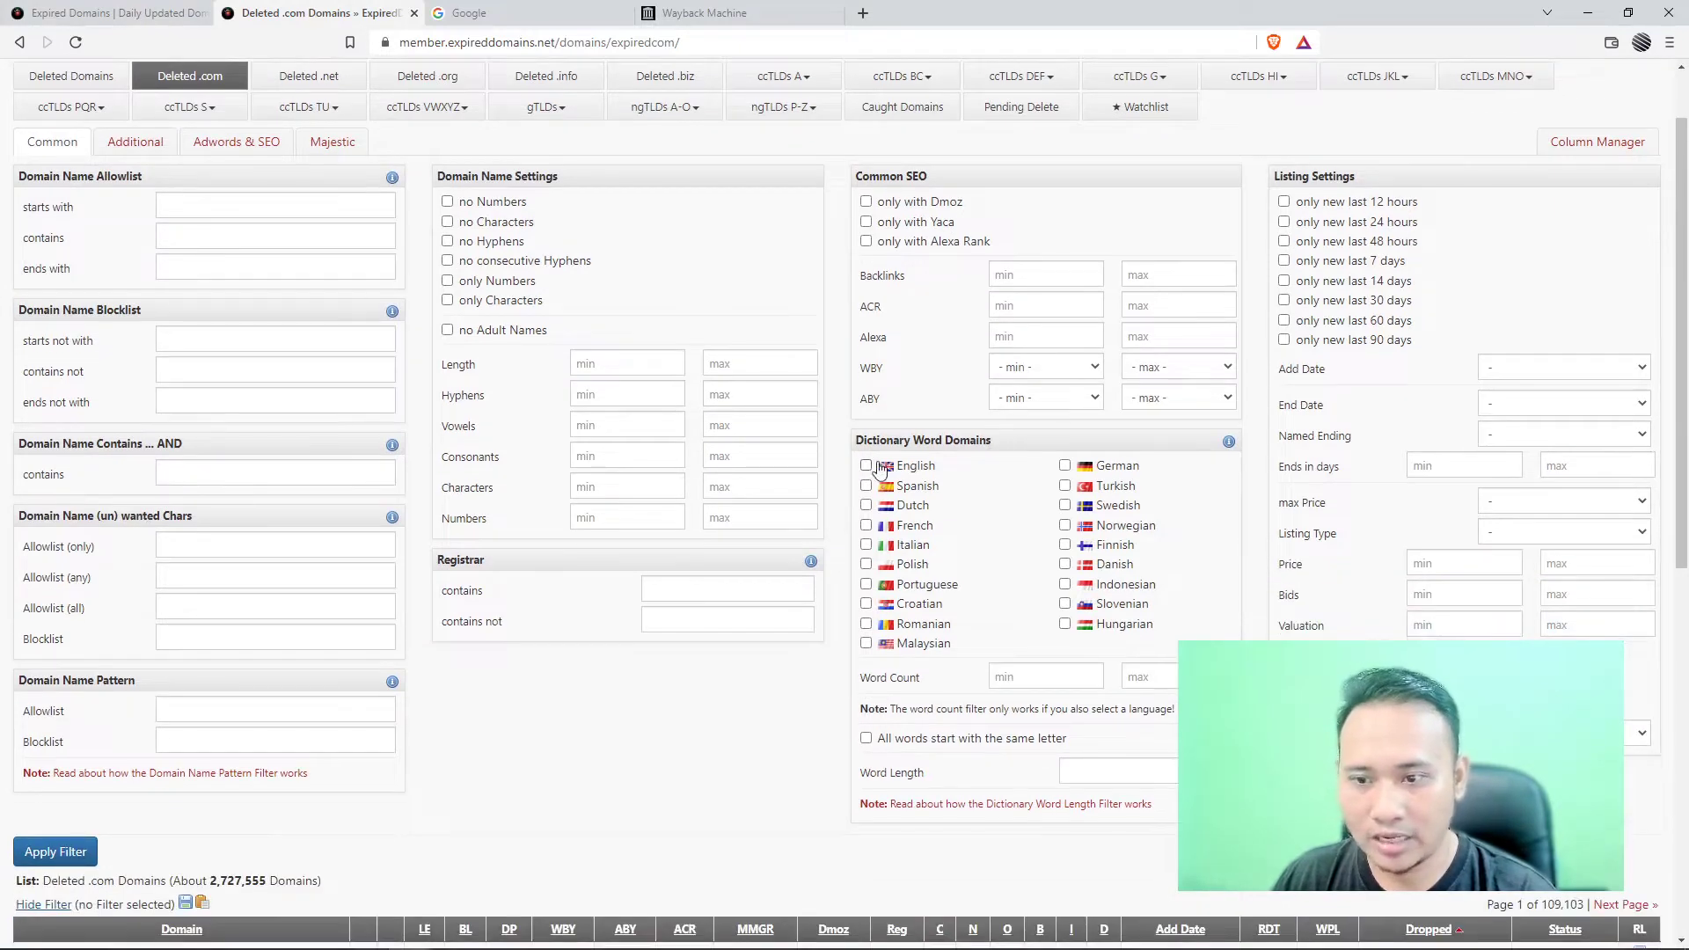
scroll(690, 709, up, 1)
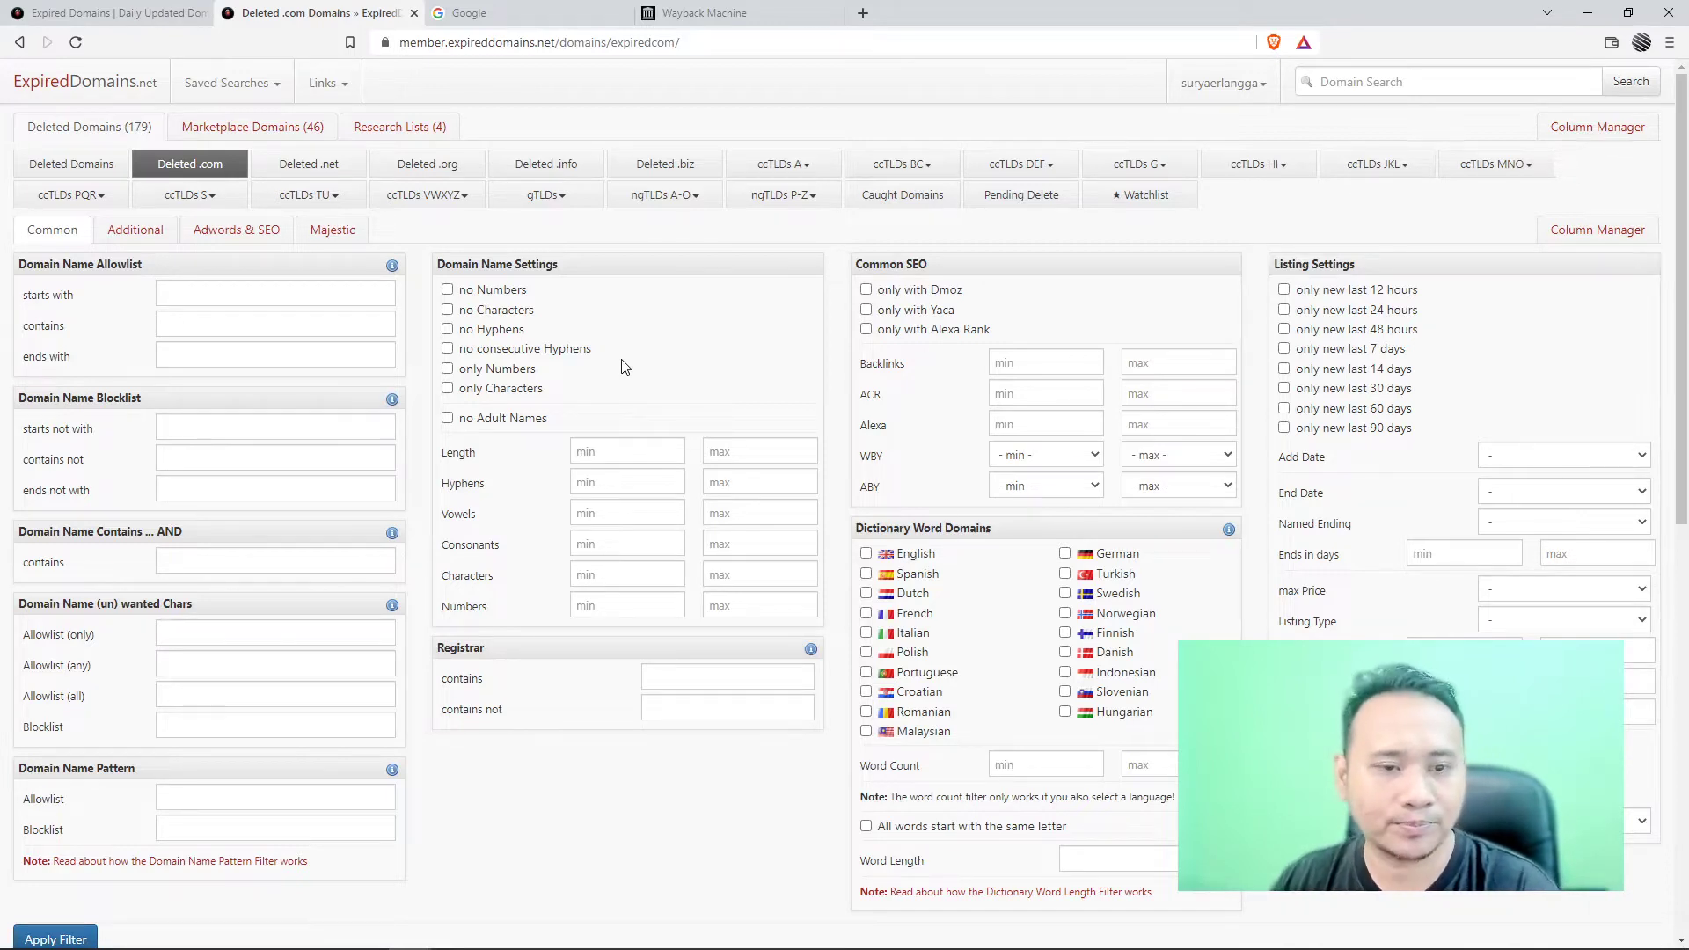
- Look through the Additional, Adwords & SEO and Majestic filter groups, returning to the Common filters
click(111, 236)
click(222, 236)
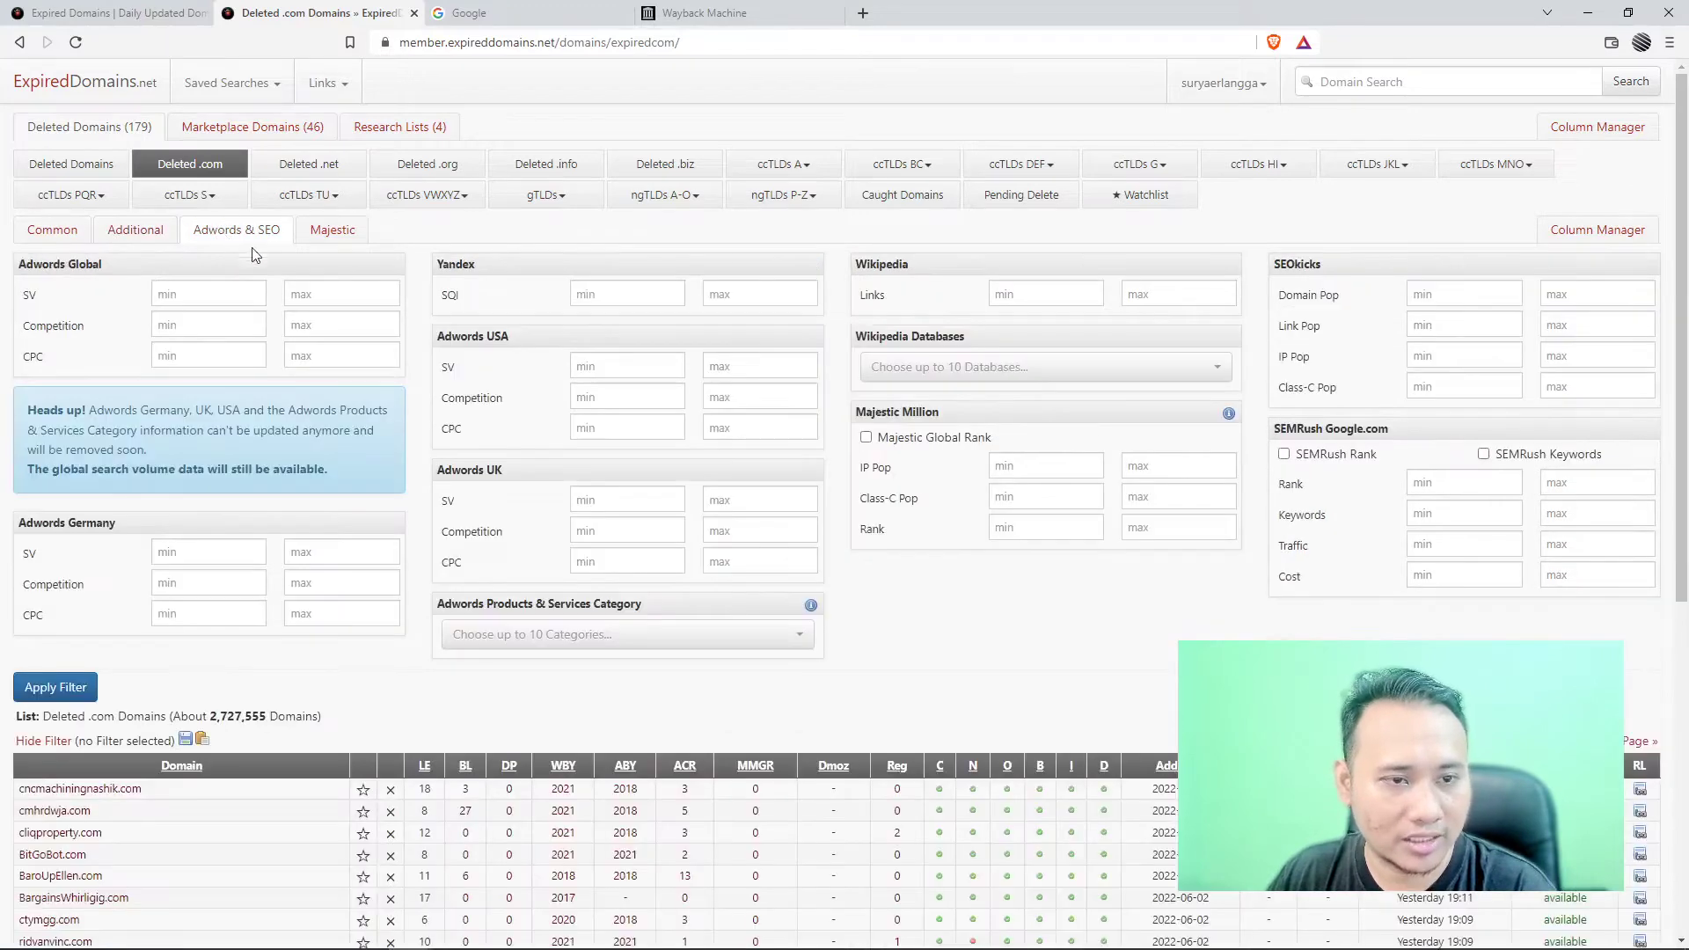
click(327, 235)
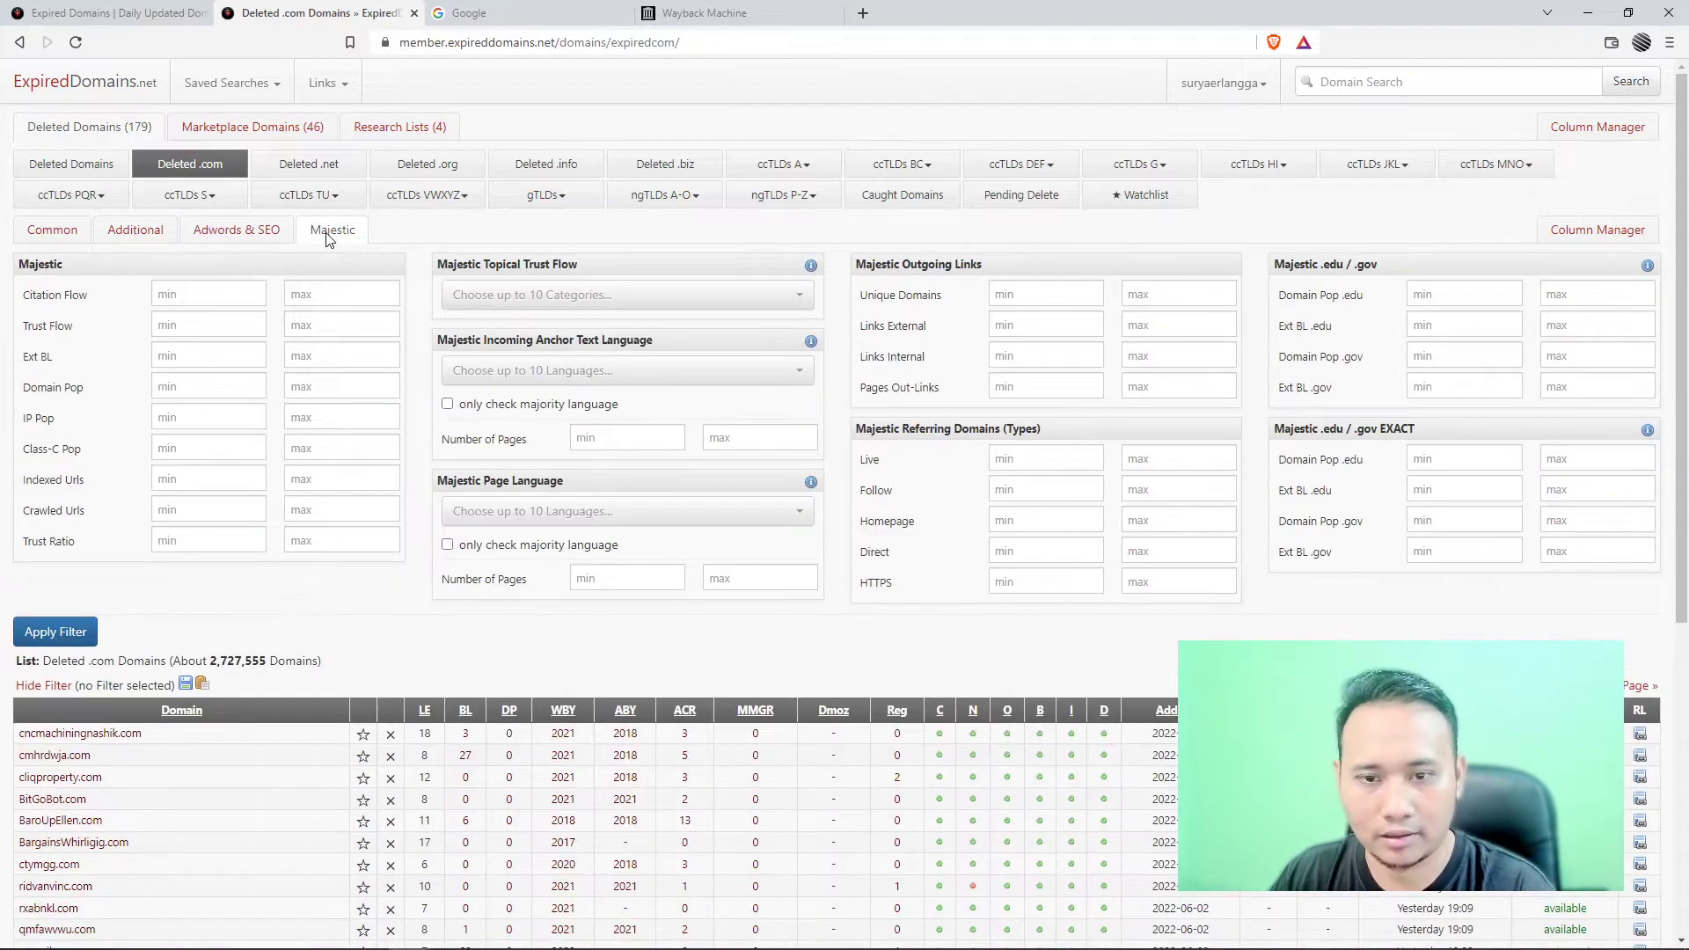
click(64, 238)
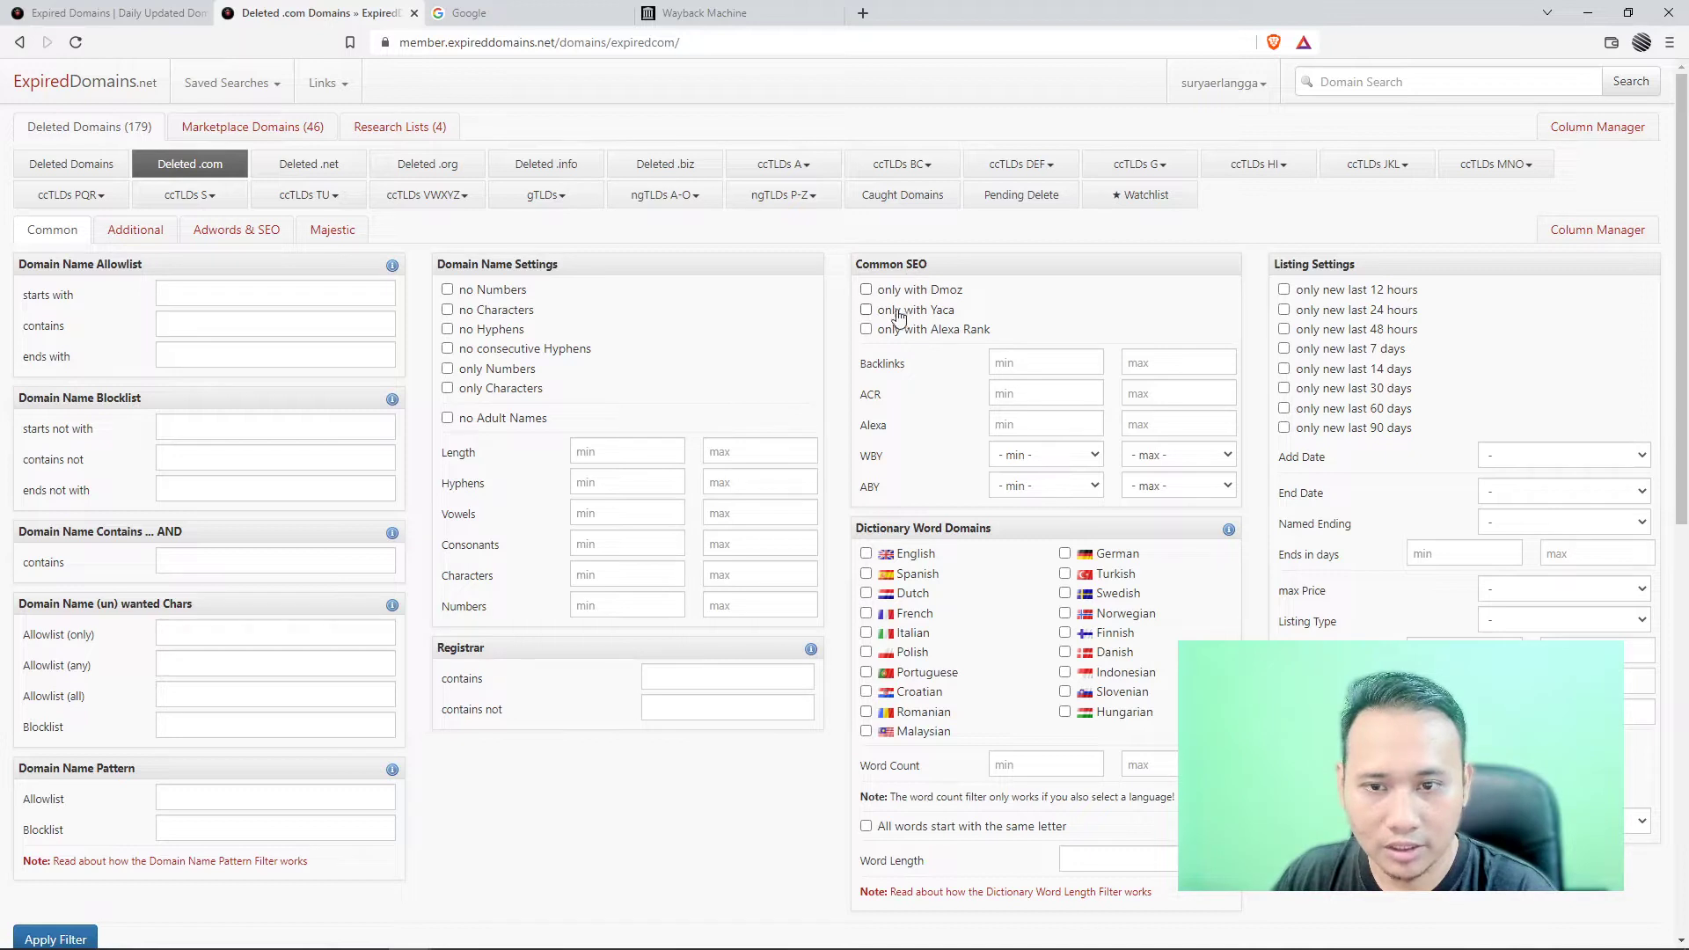
- Set the Common SEO filters to at least 1 backlink, with WBY and ABY minimums both at 2012 (10 Years)
click(1014, 365)
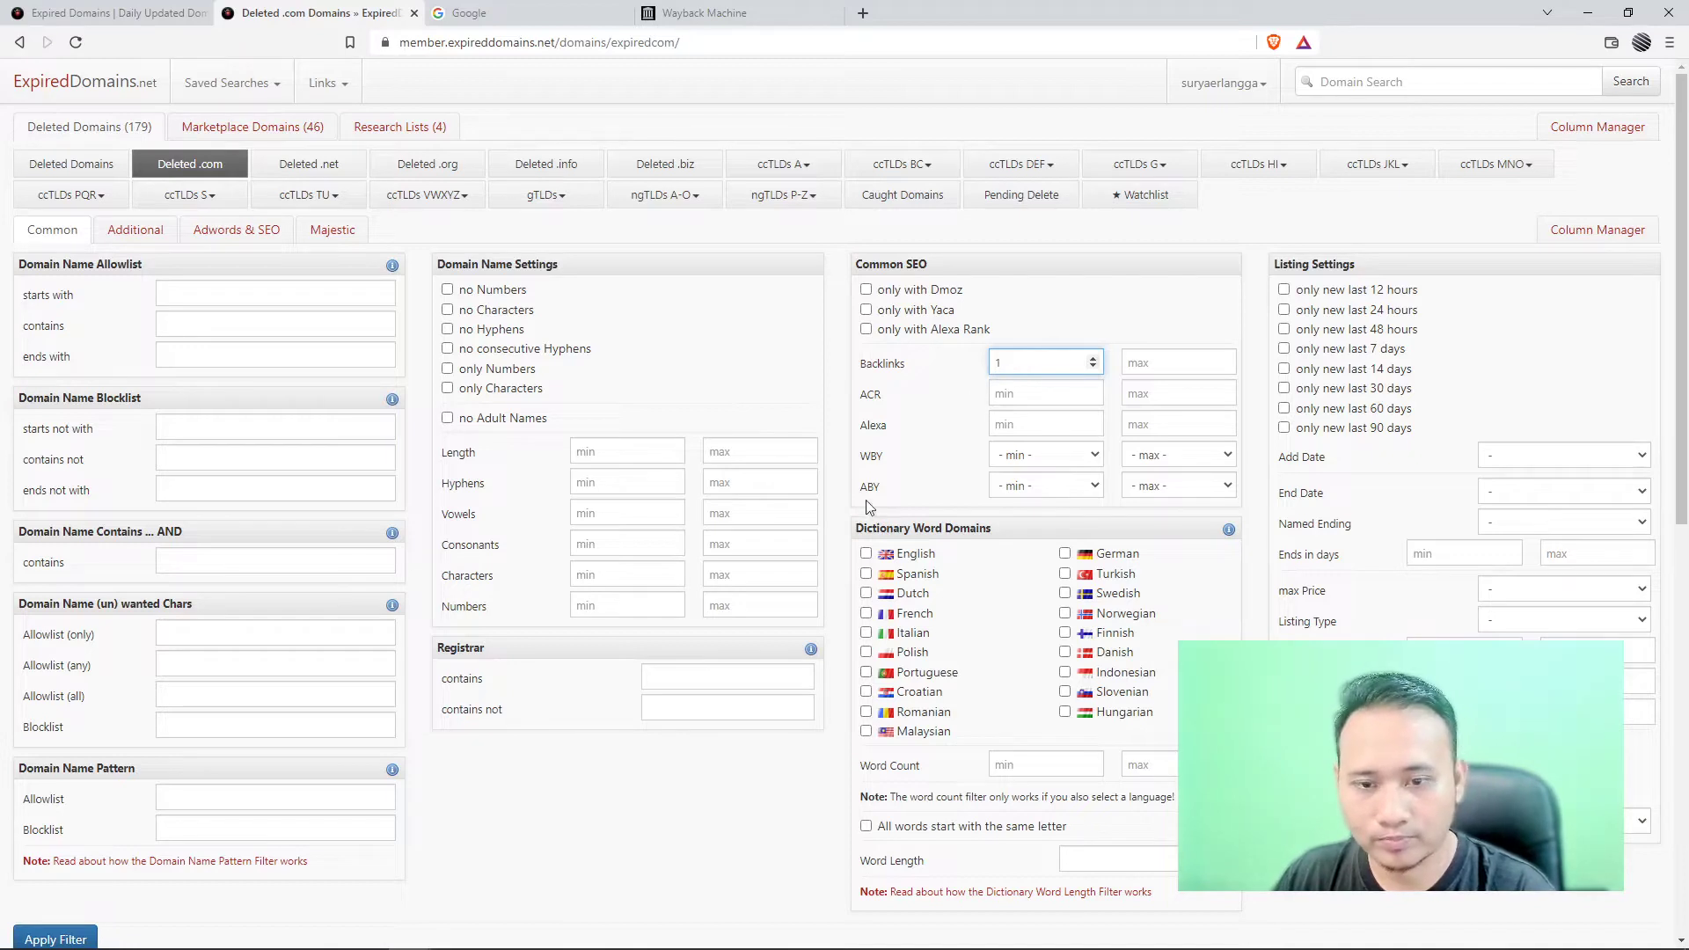
click(843, 525)
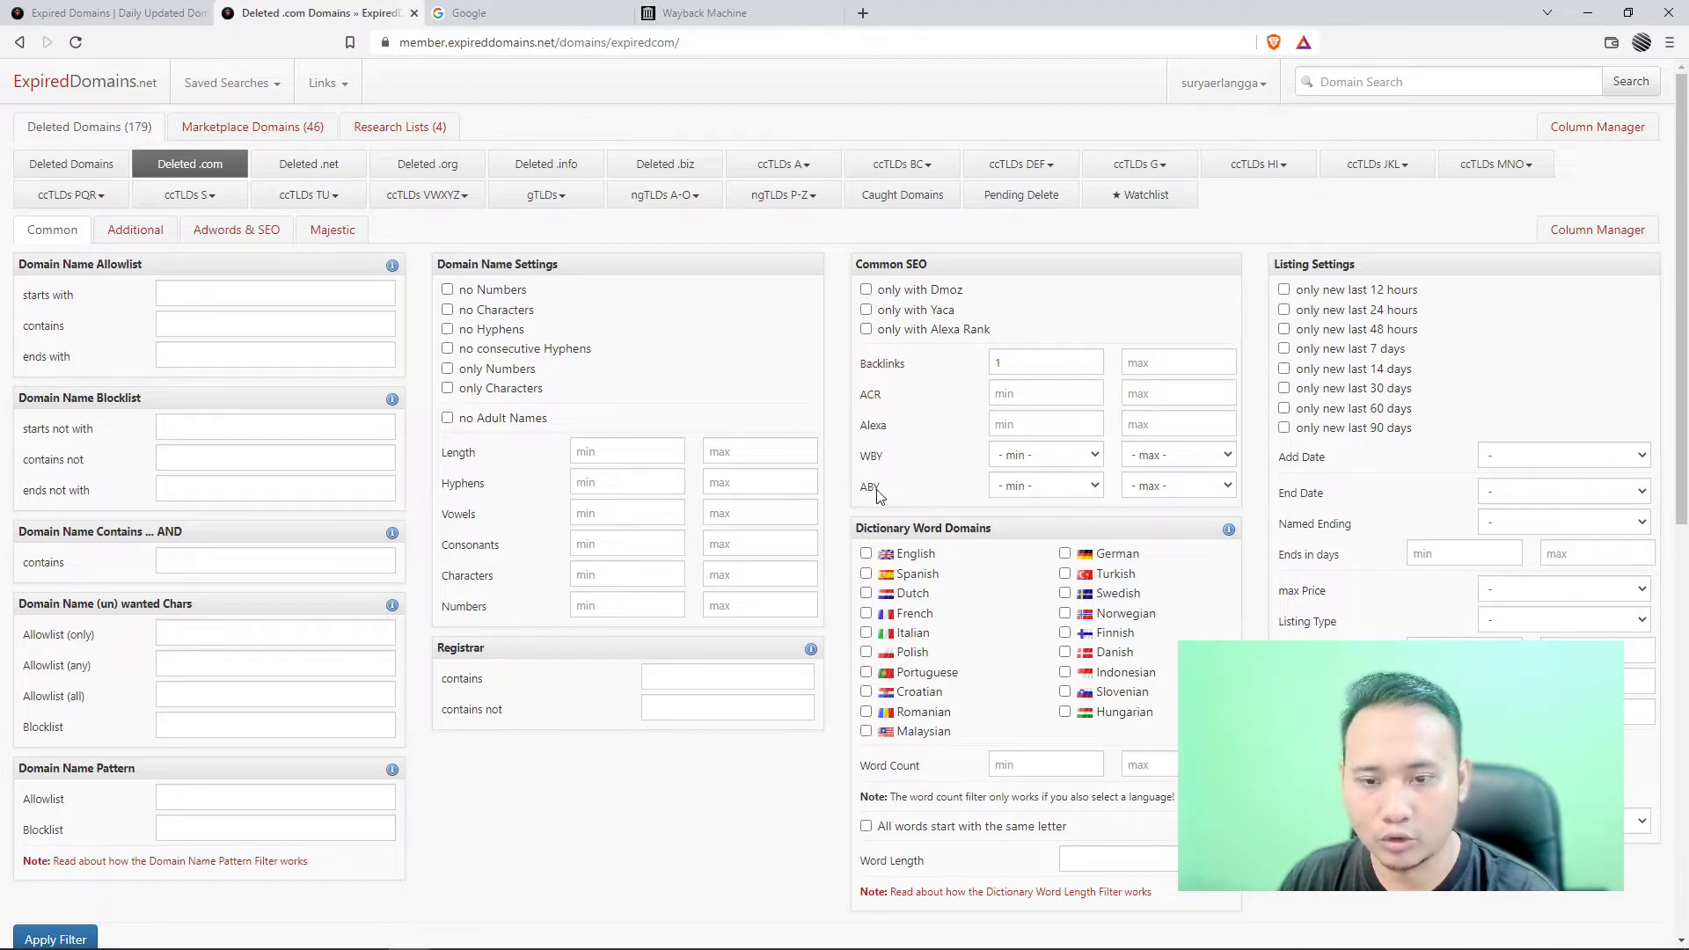
click(1024, 457)
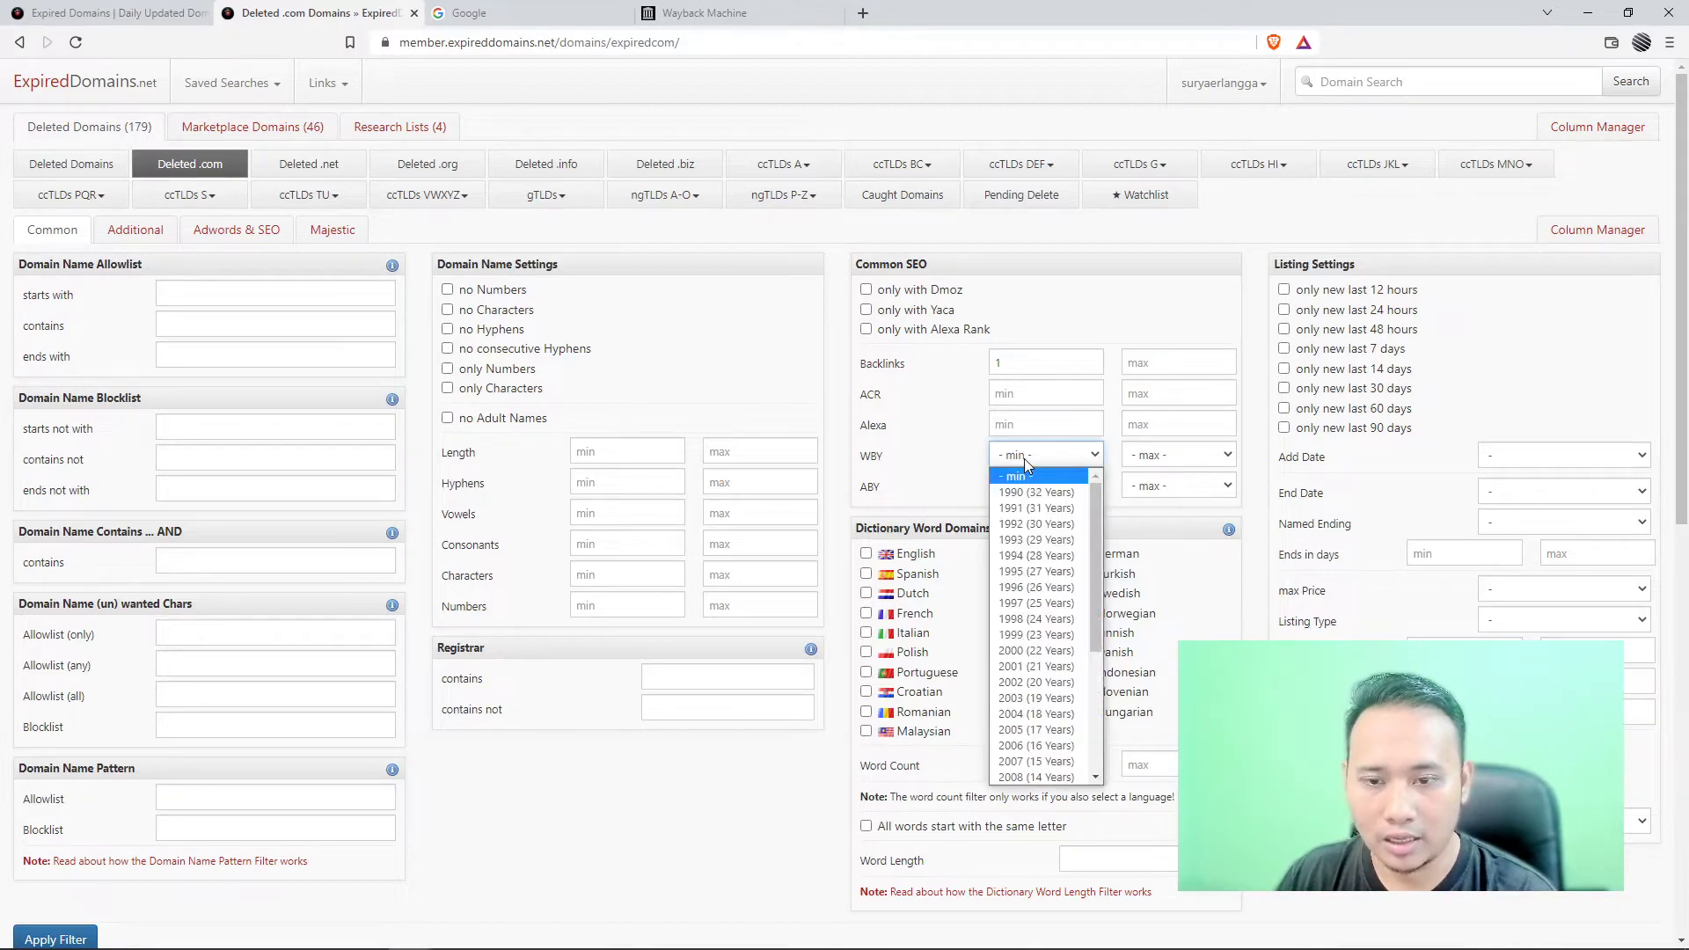
scroll(1033, 528, down, 3)
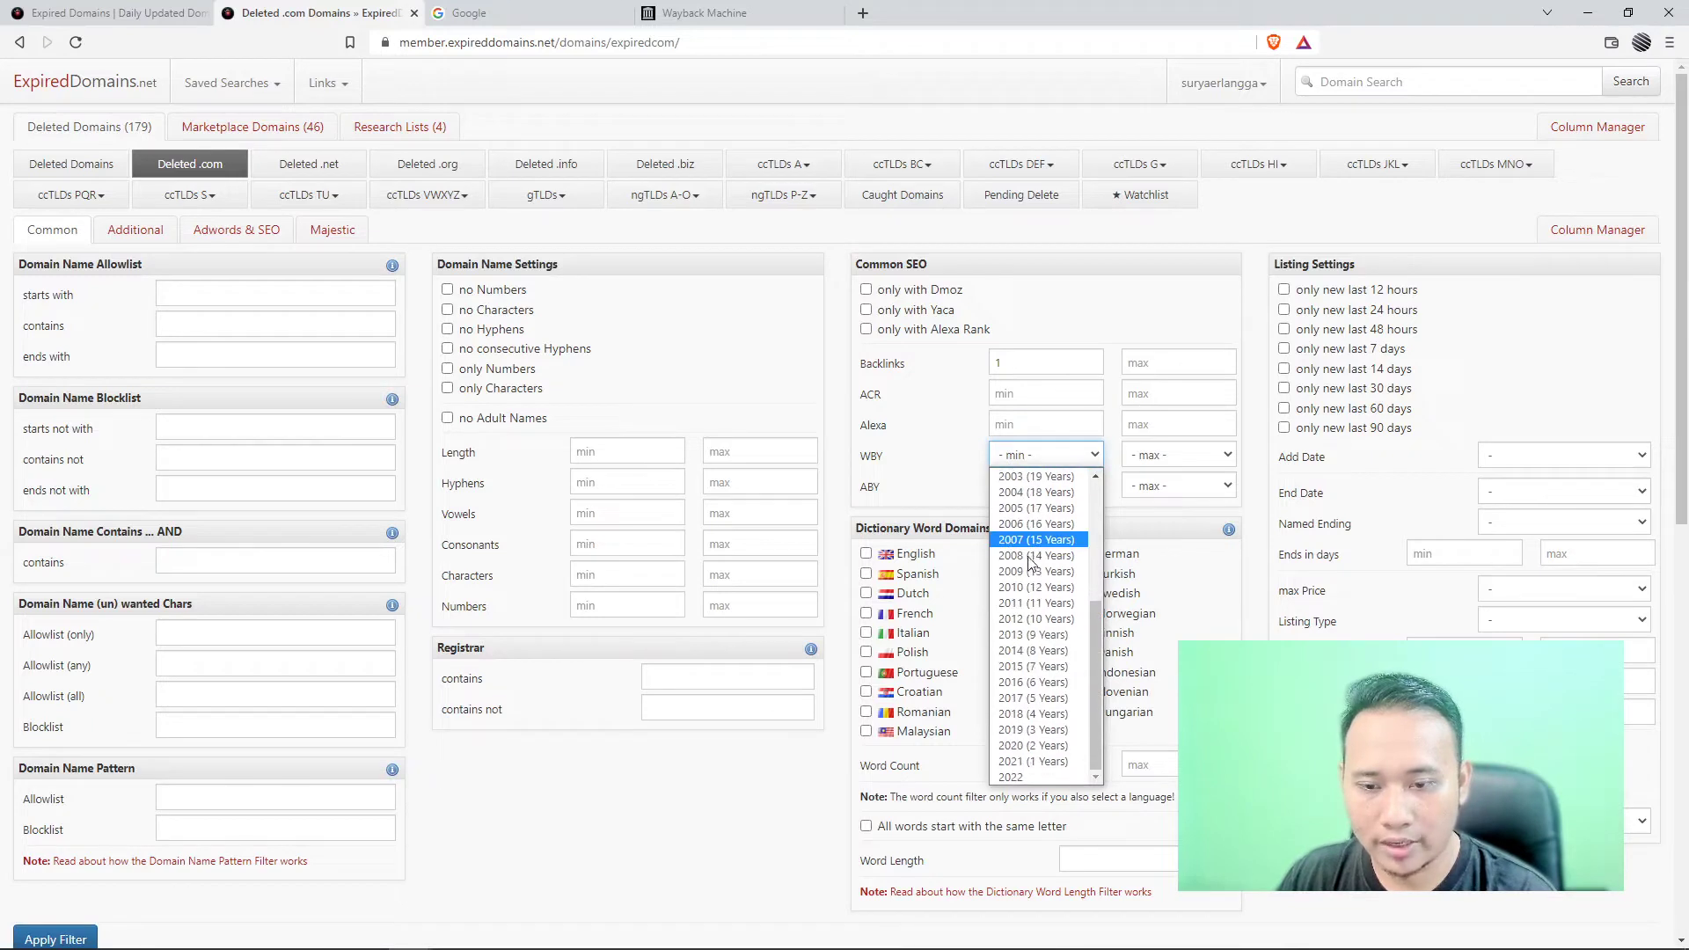
click(1043, 618)
click(1063, 489)
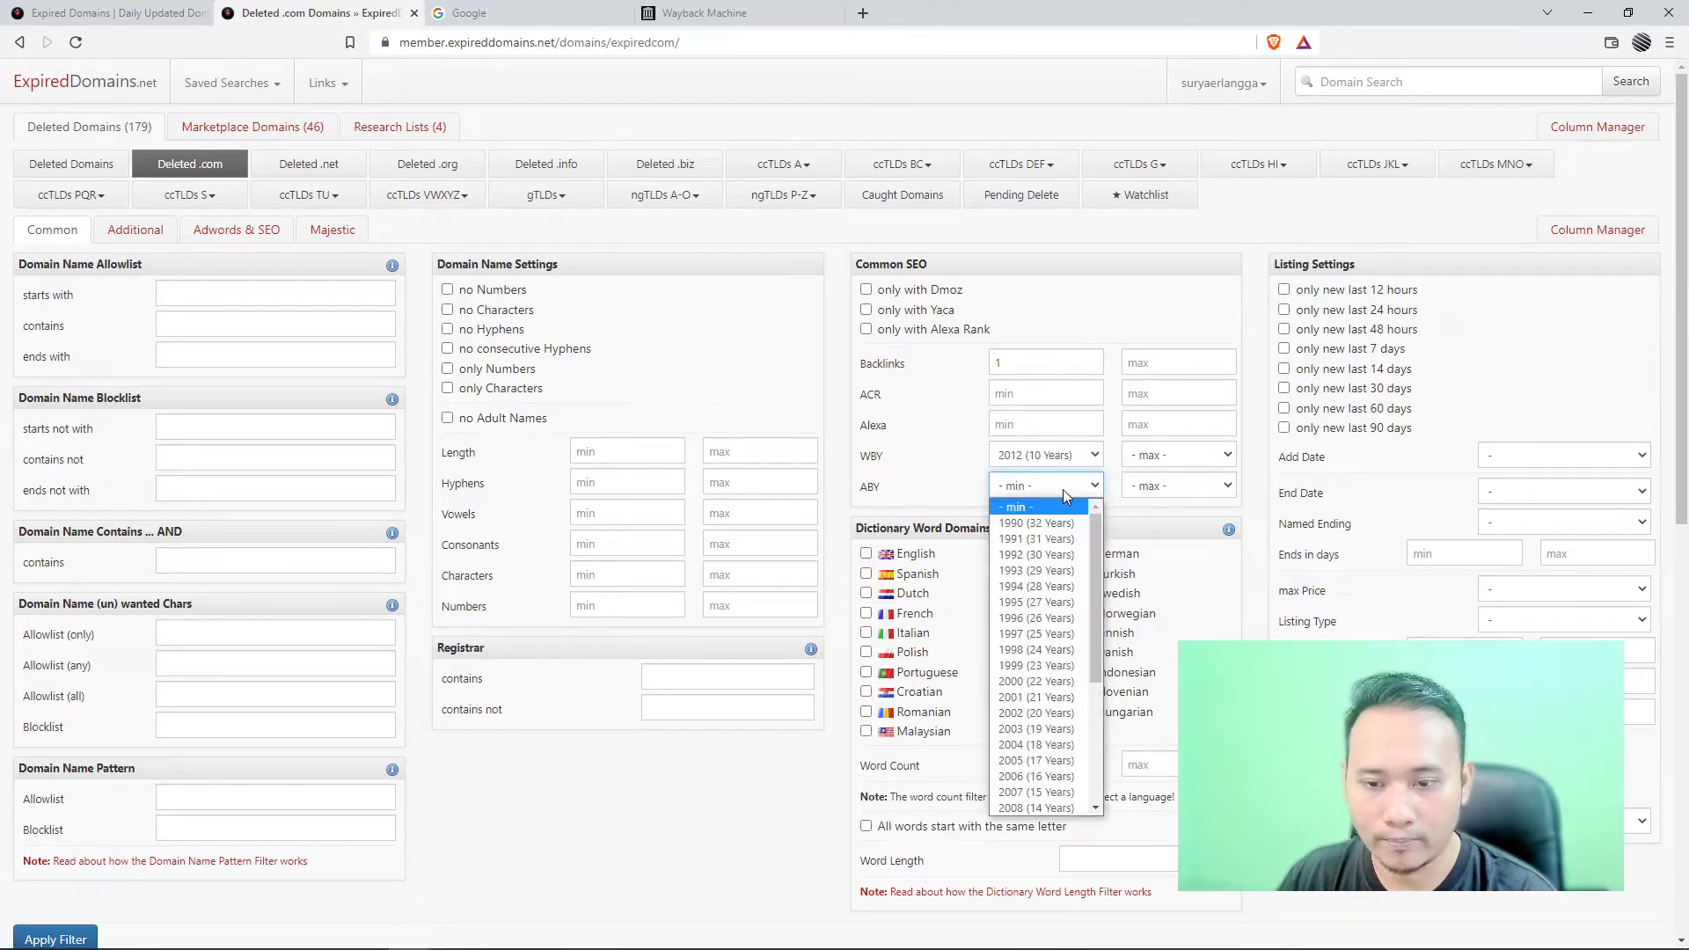
scroll(1056, 590, down, 3)
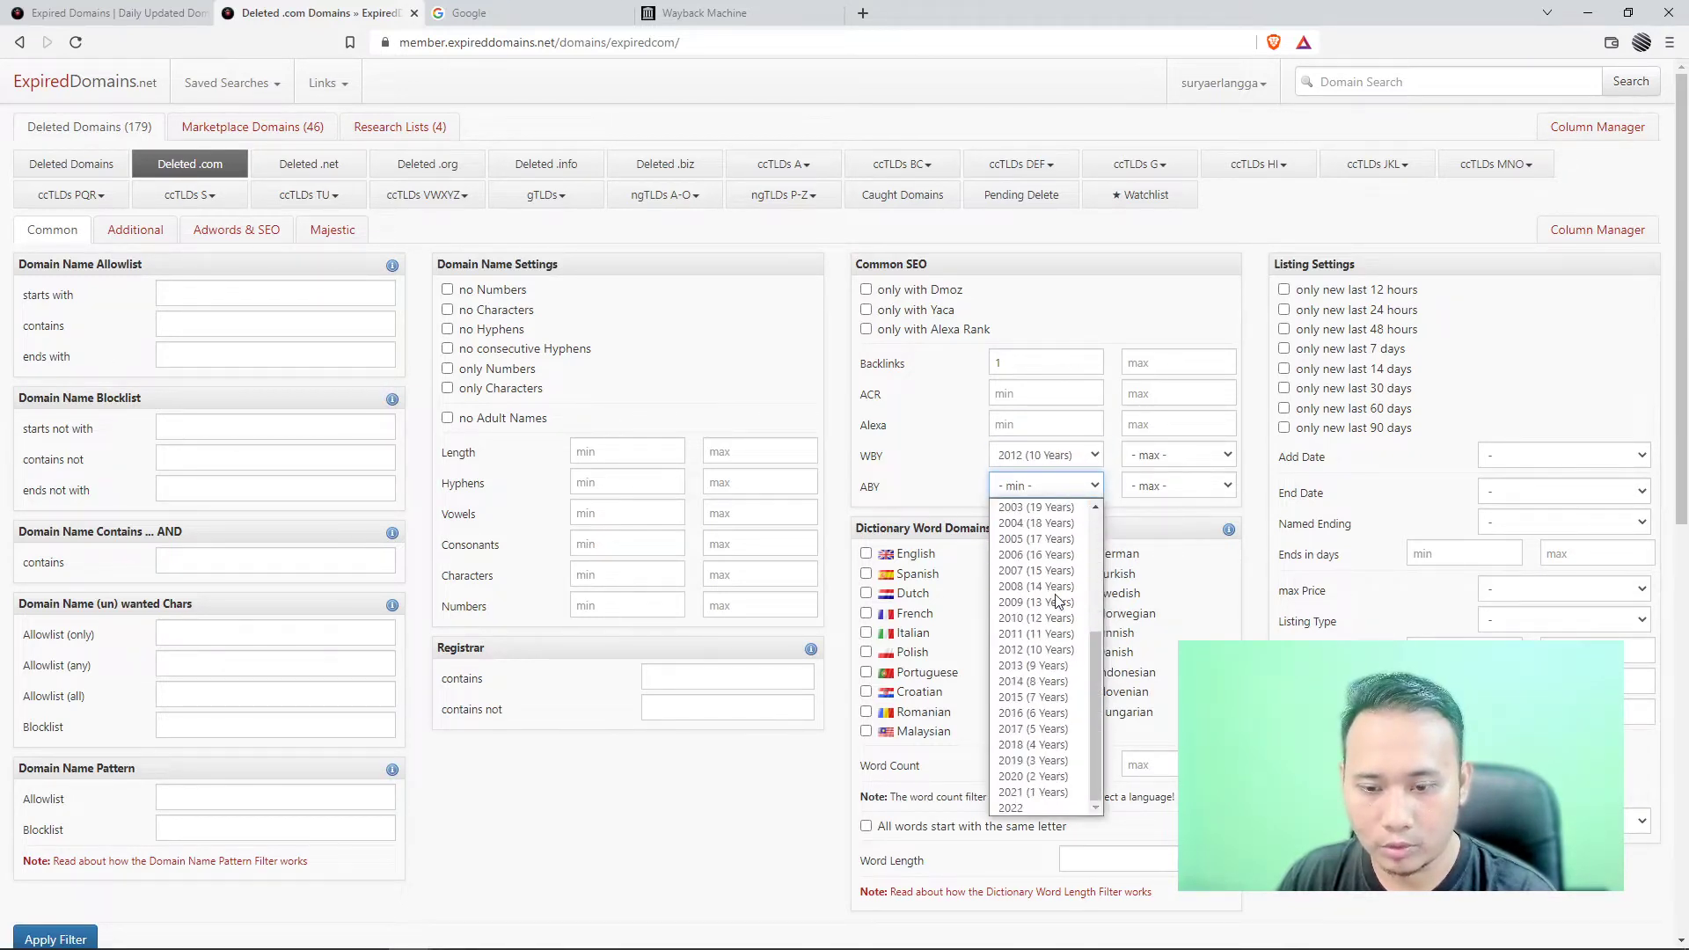
click(1043, 650)
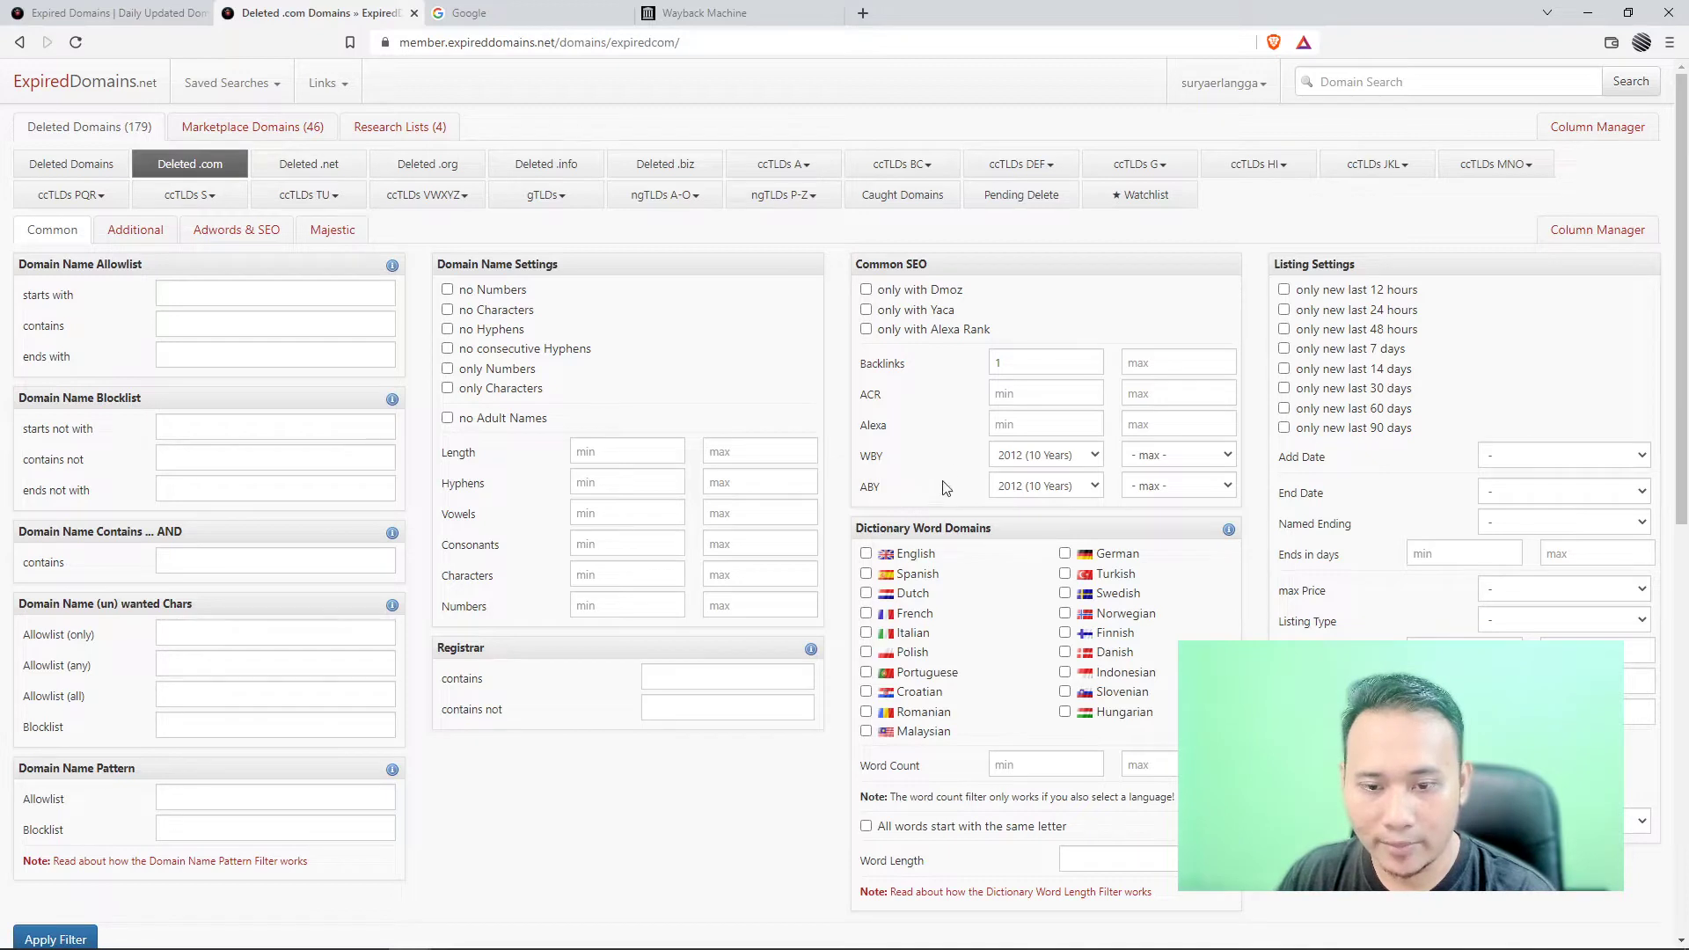
- Set the listing to show 200 domains per page
scroll(933, 473, down, 1)
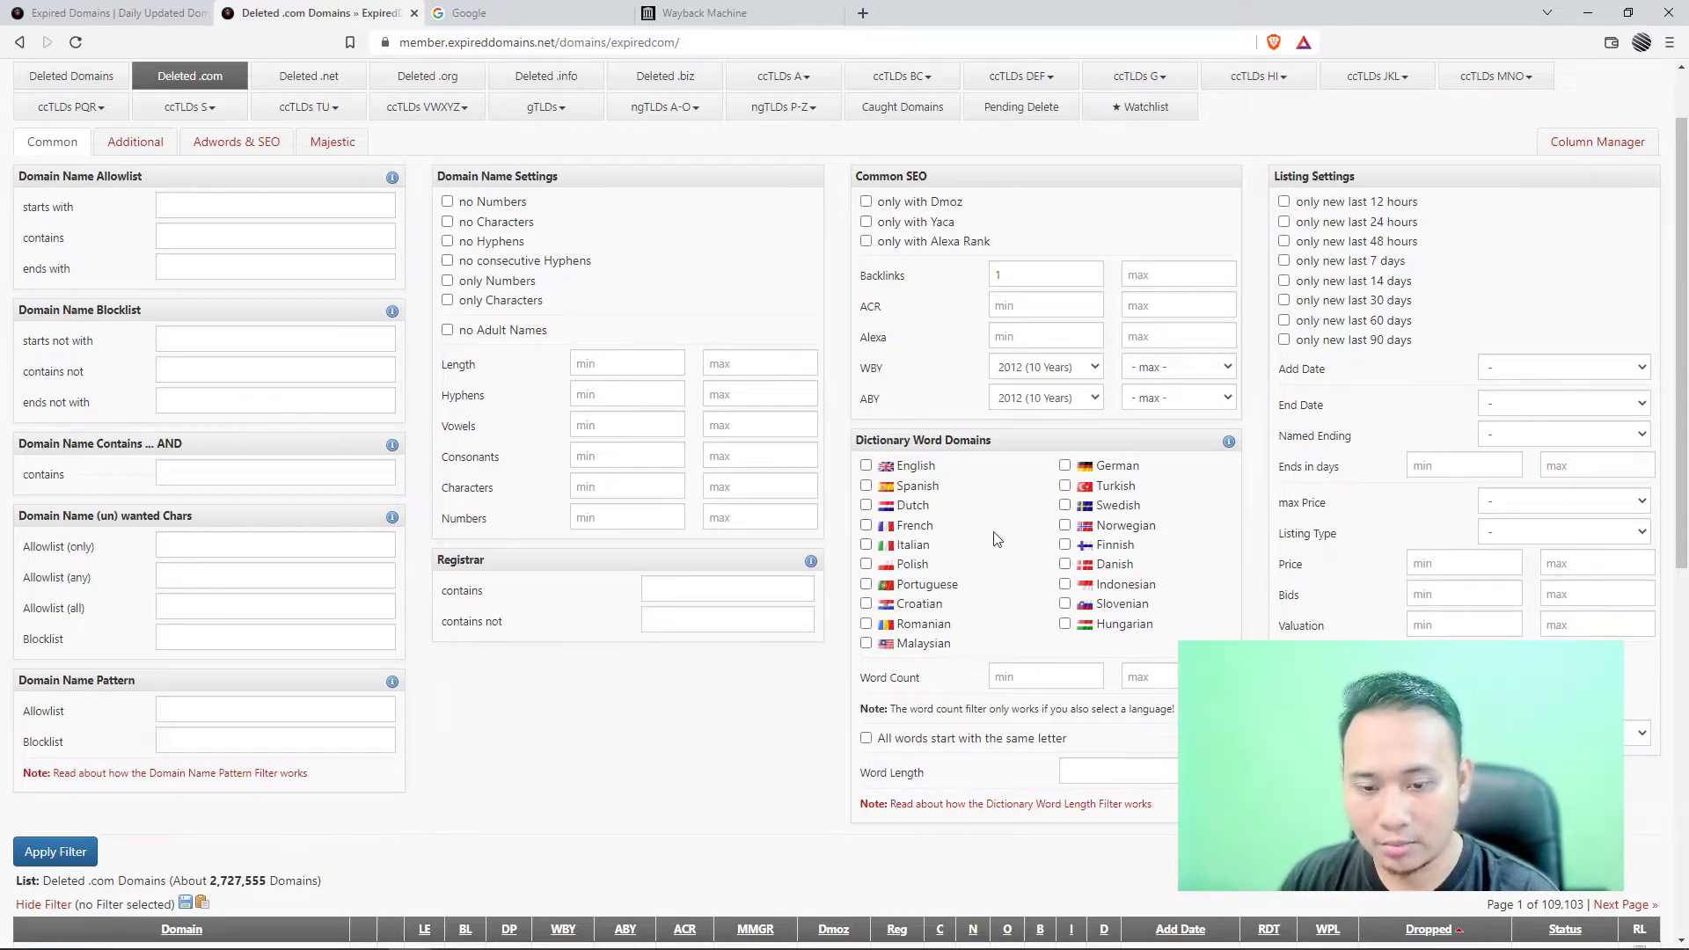
scroll(969, 576, up, 1)
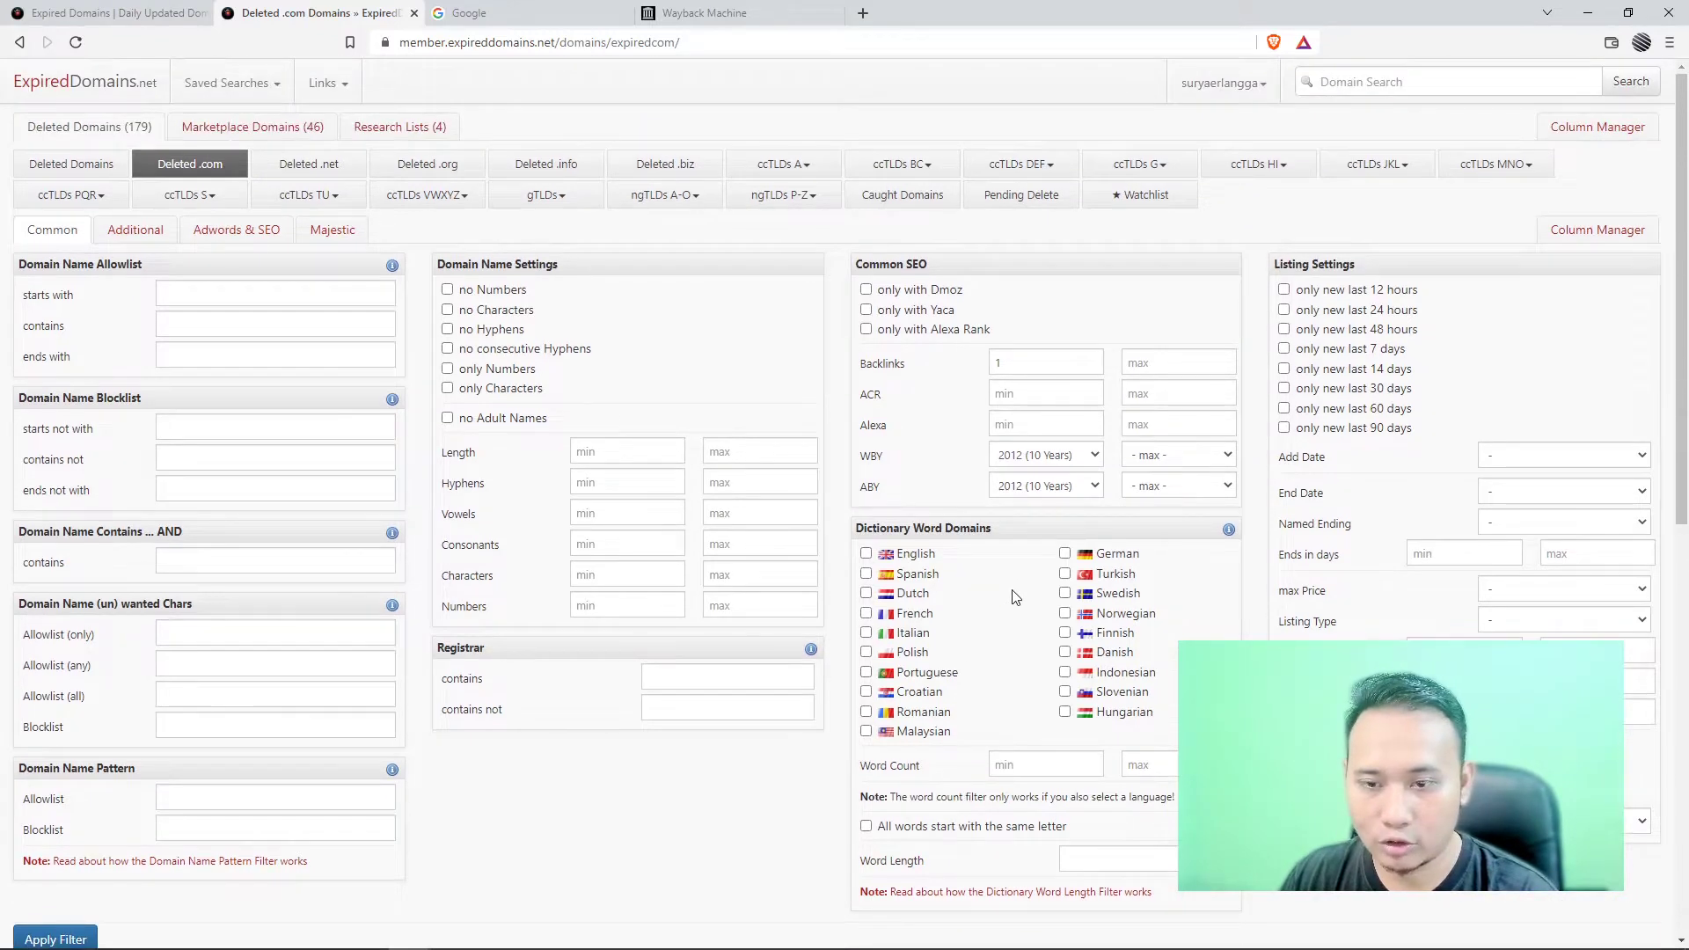
scroll(1014, 597, down, 1)
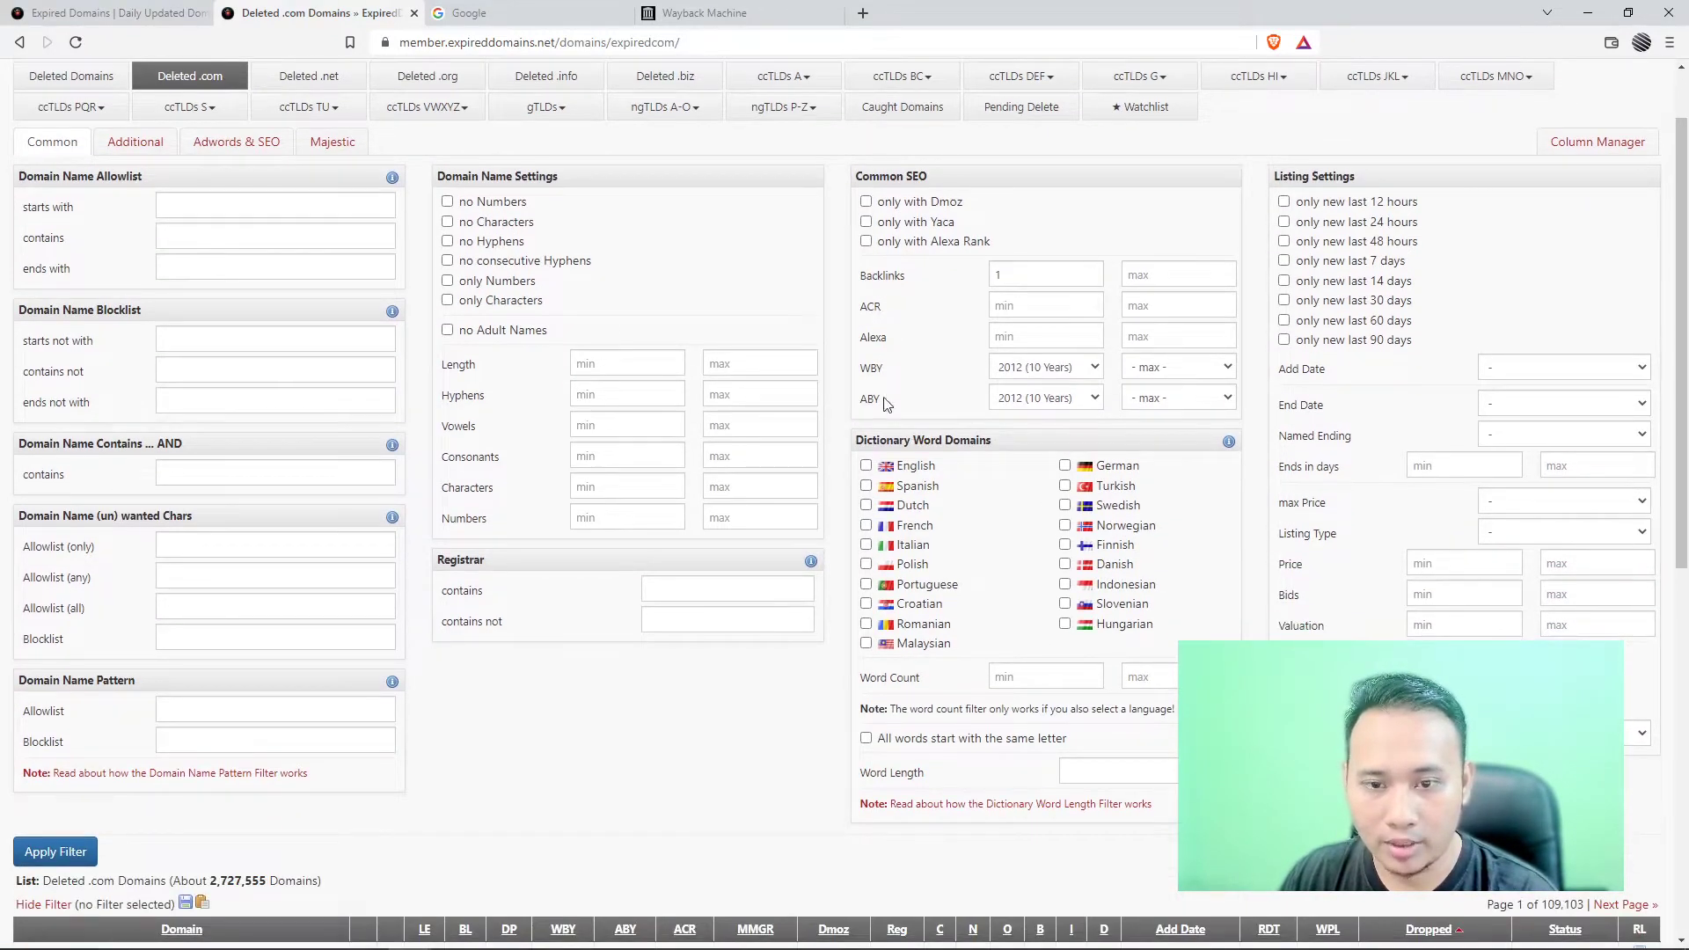
click(1565, 733)
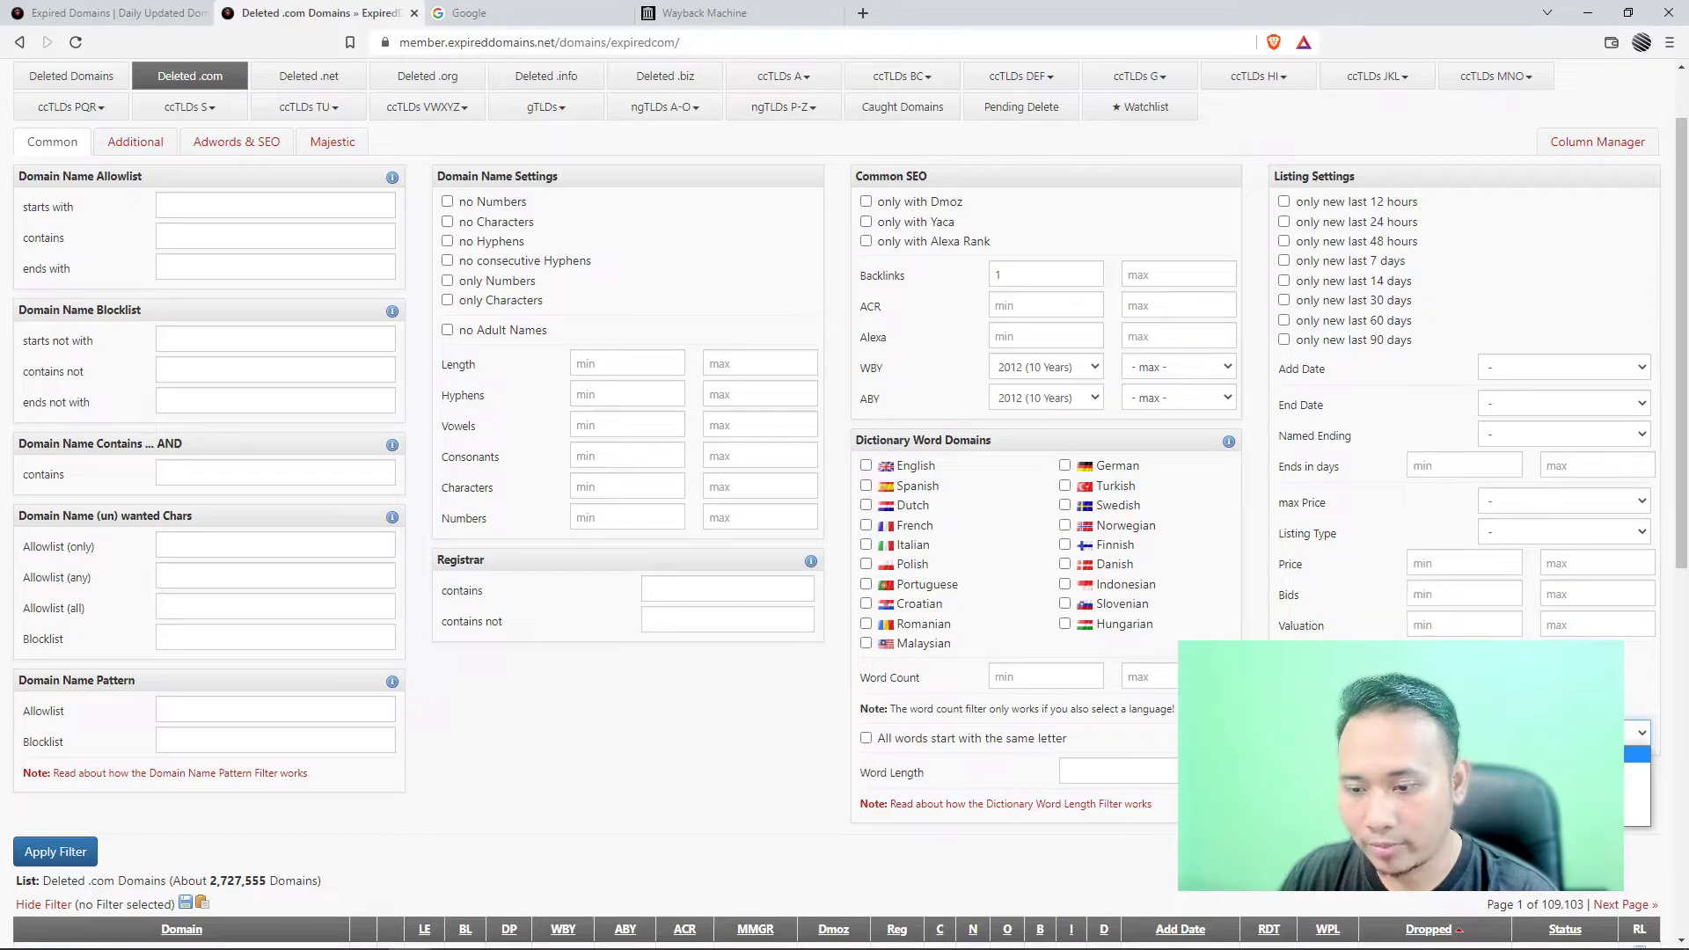
click(1564, 818)
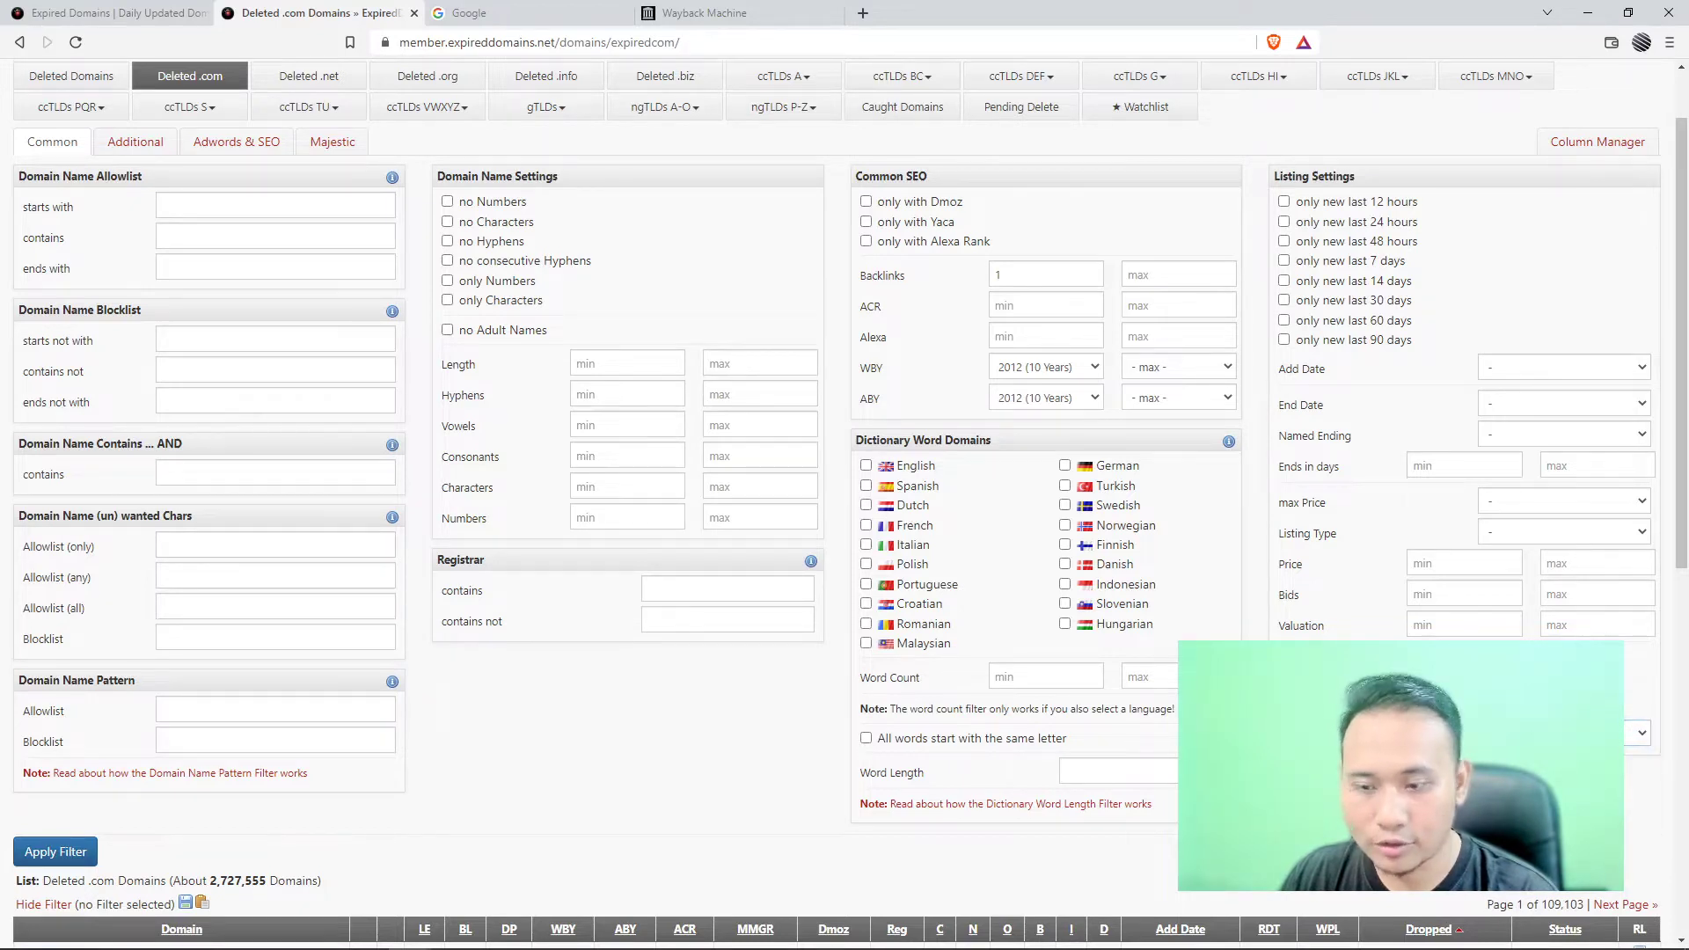
- Set the minimum number of Wikipedia links to 1 in the Adwords & SEO filters
click(138, 150)
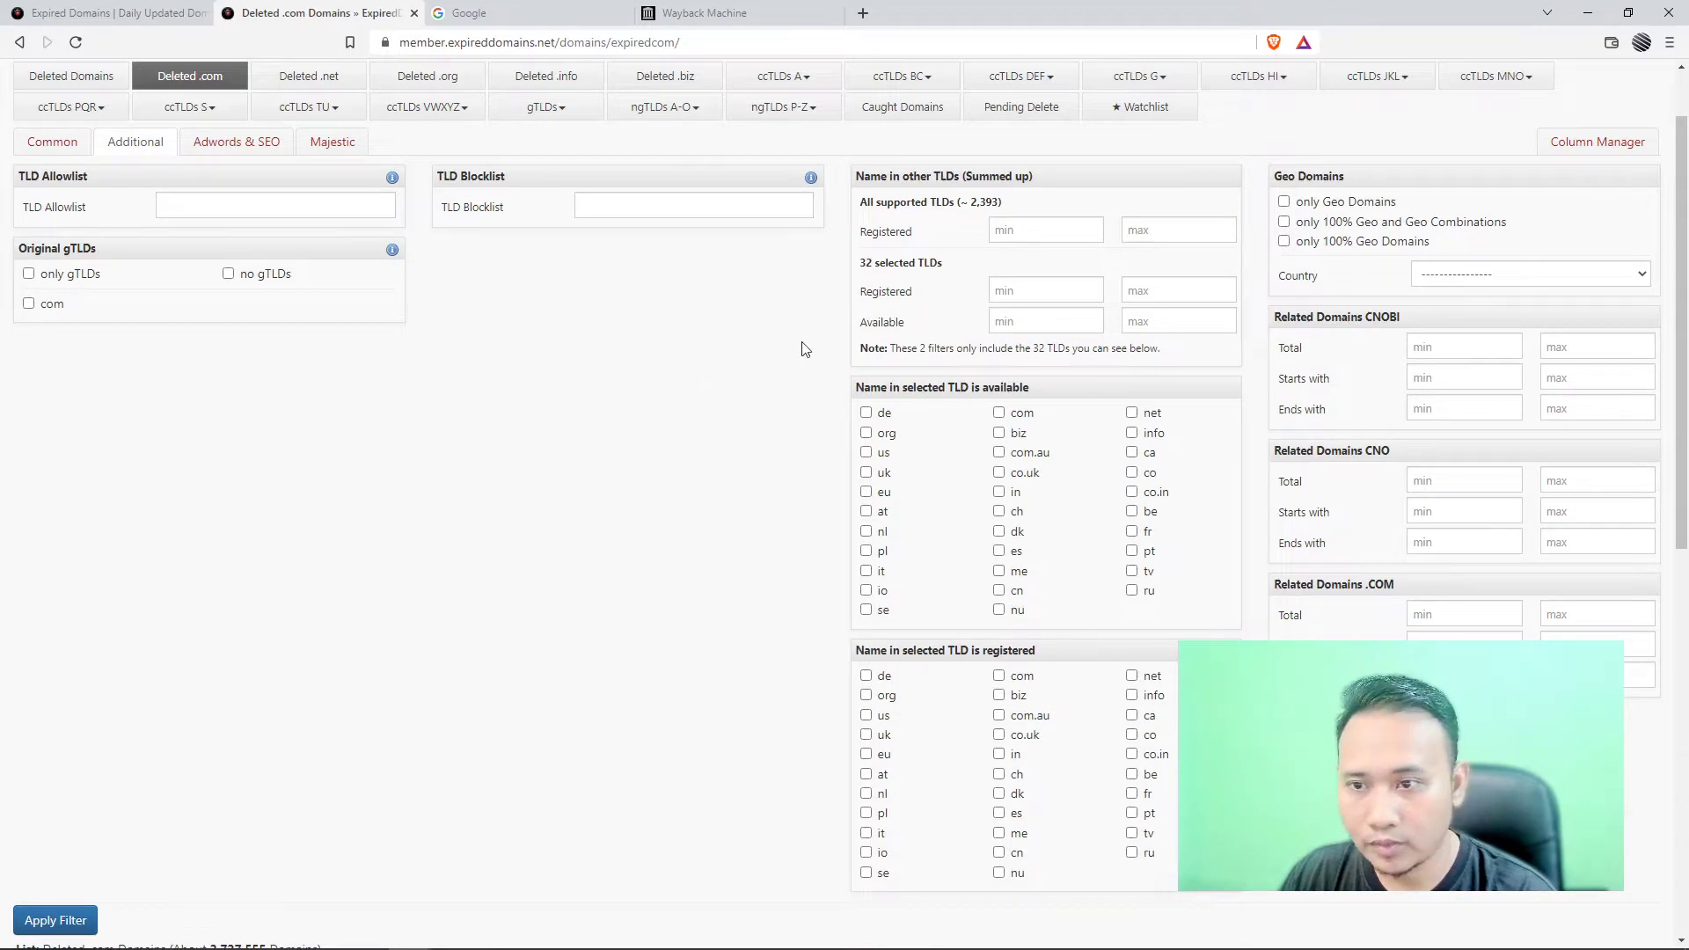
scroll(737, 375, down, 1)
scroll(669, 396, up, 3)
click(256, 232)
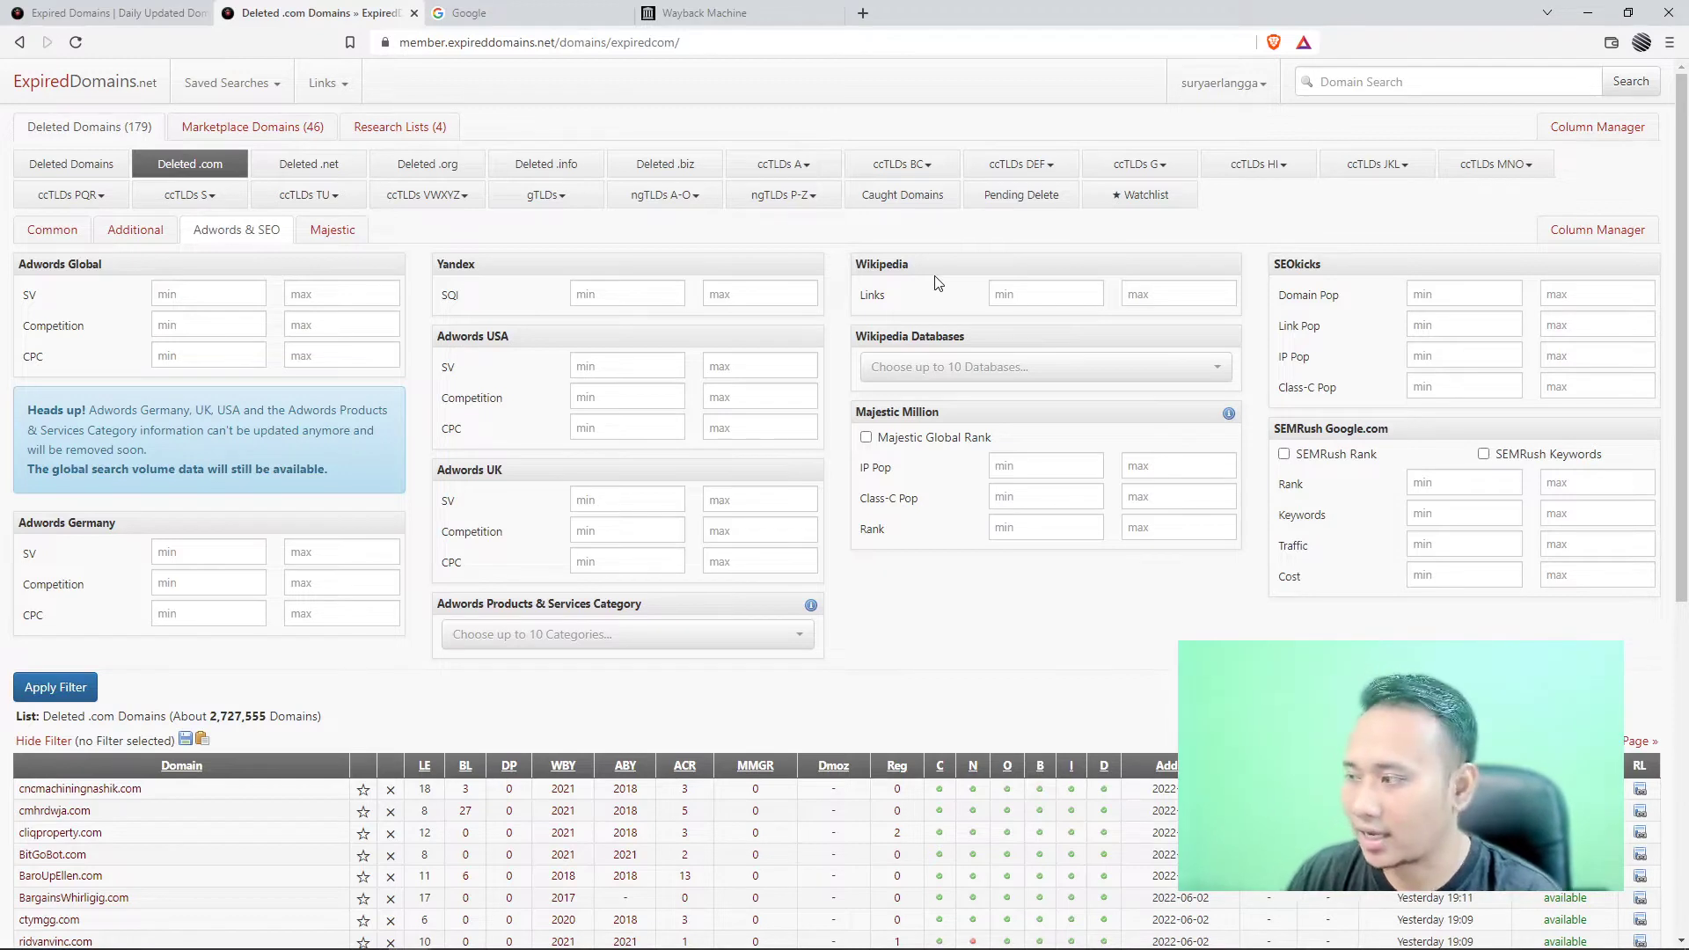
click(1004, 293)
text(1)
click(938, 602)
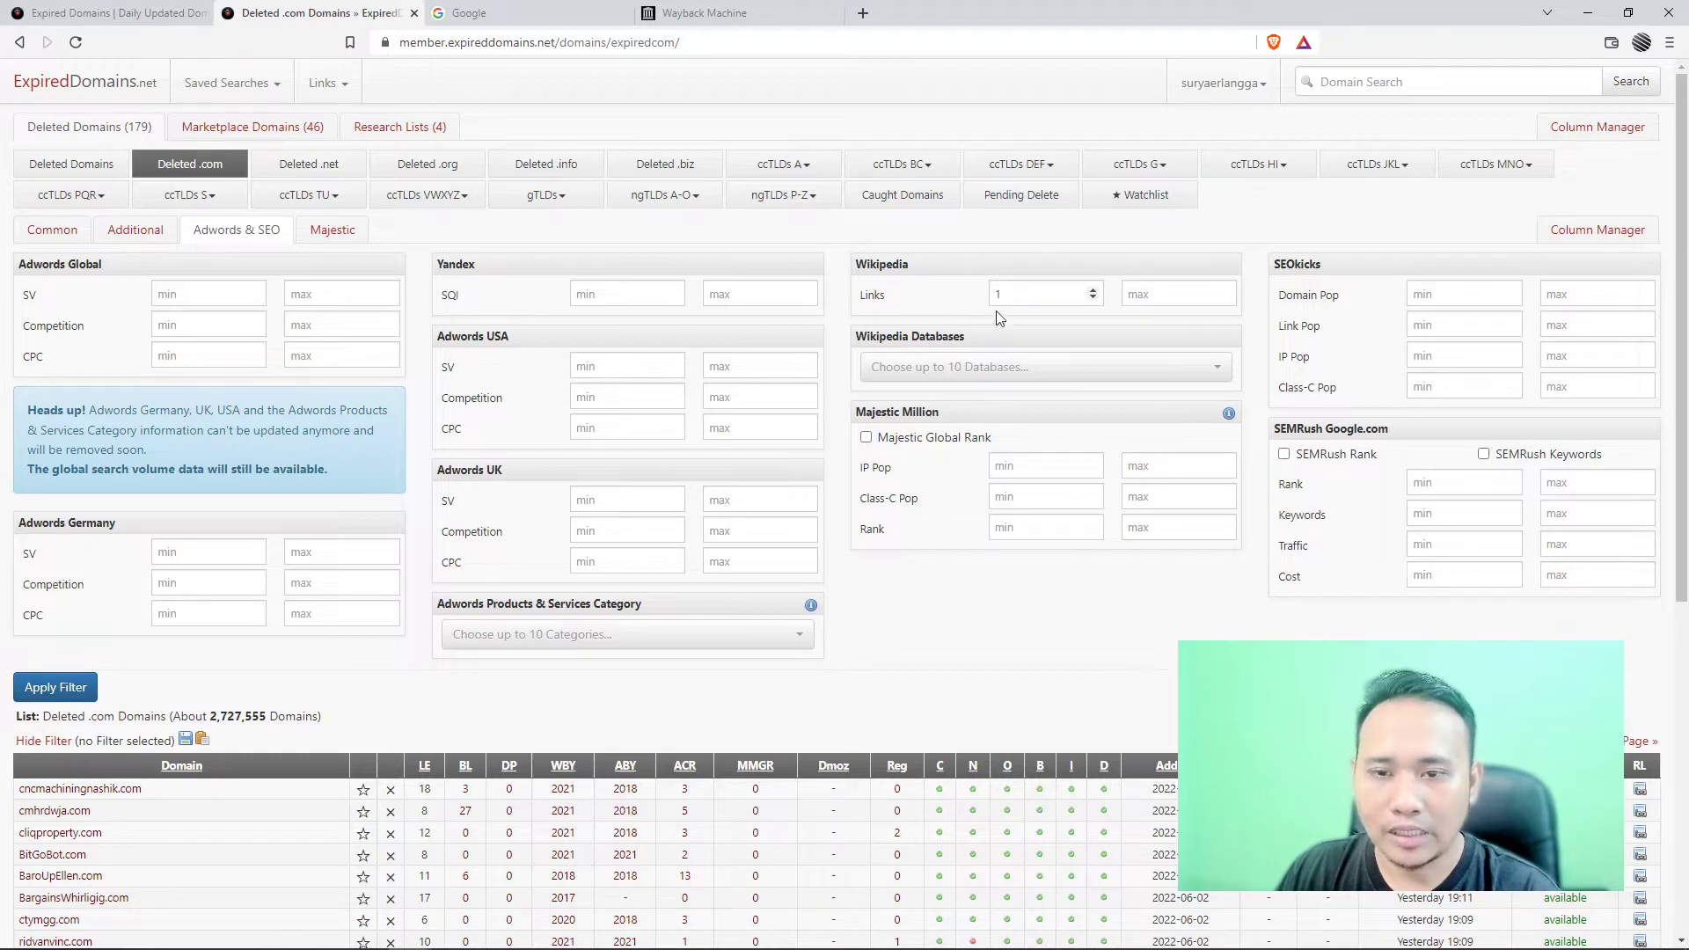
- Review the filter groups and apply the configured filters to the Deleted .com list
click(332, 230)
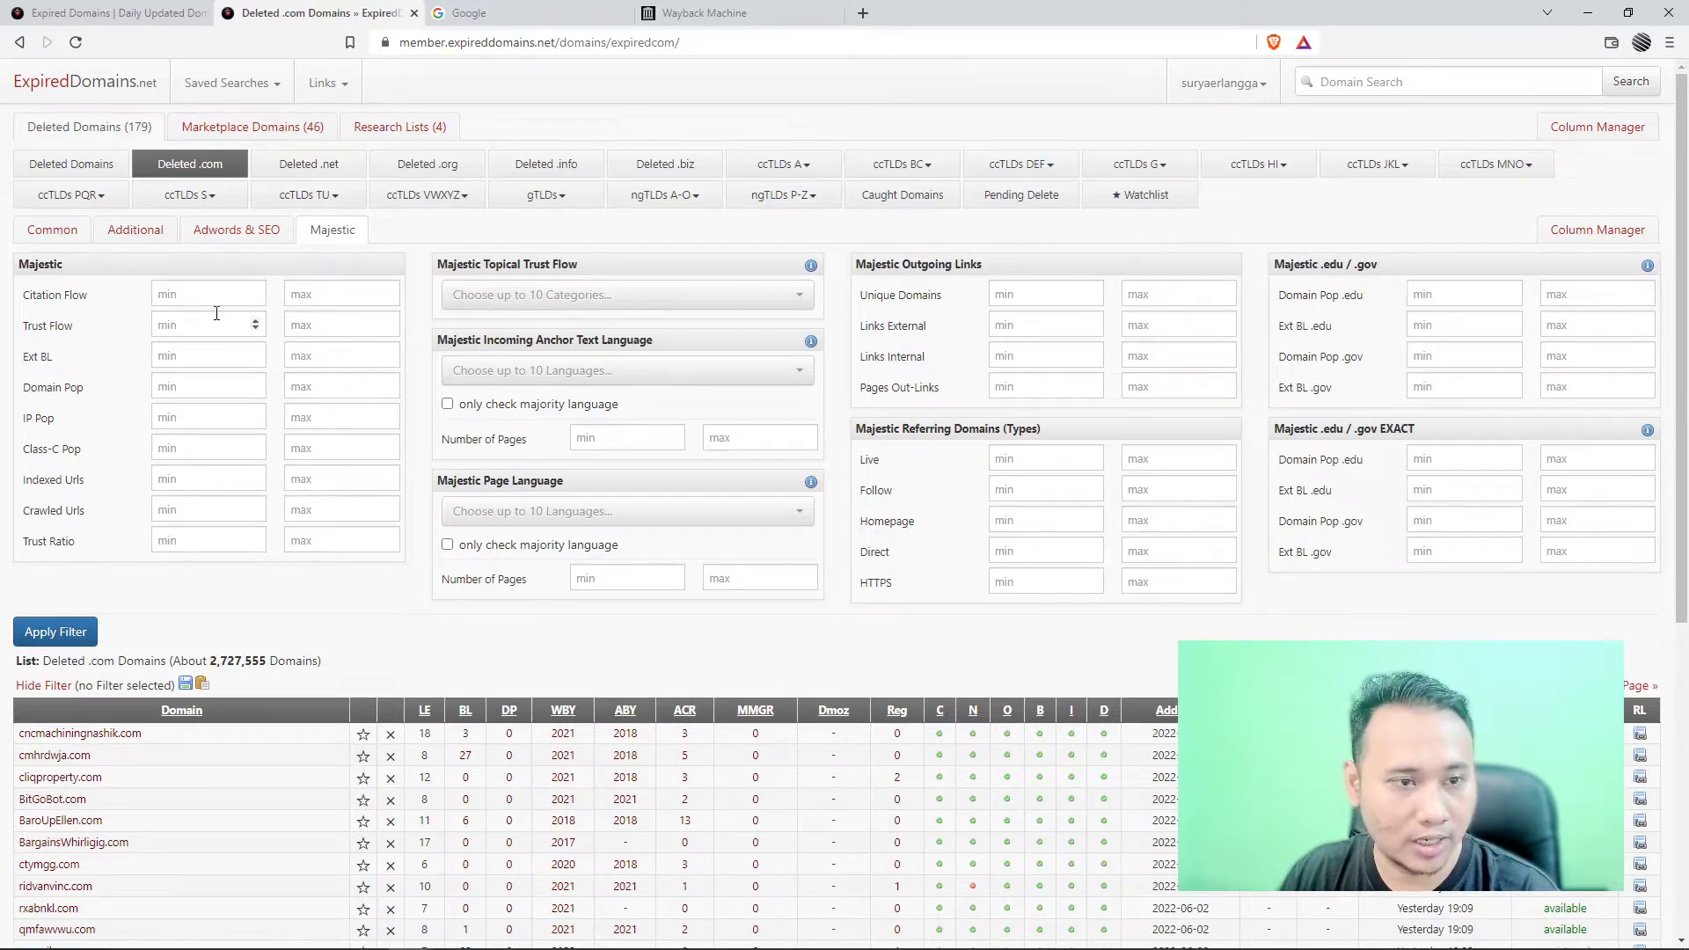
click(53, 235)
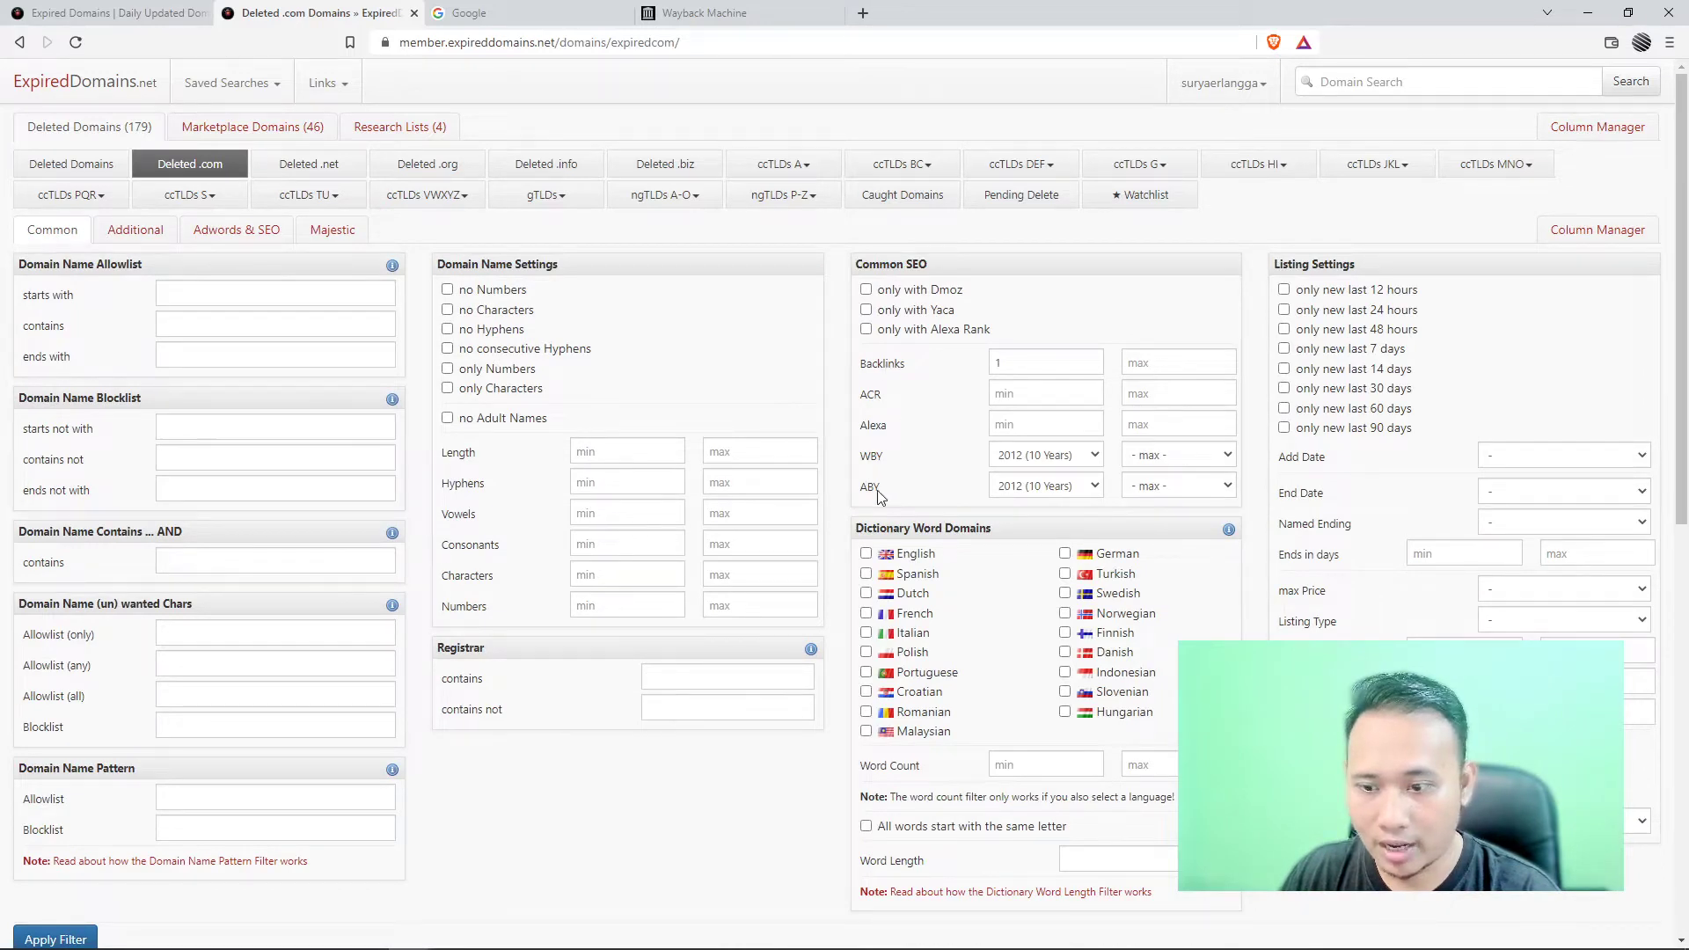
scroll(883, 467, down, 1)
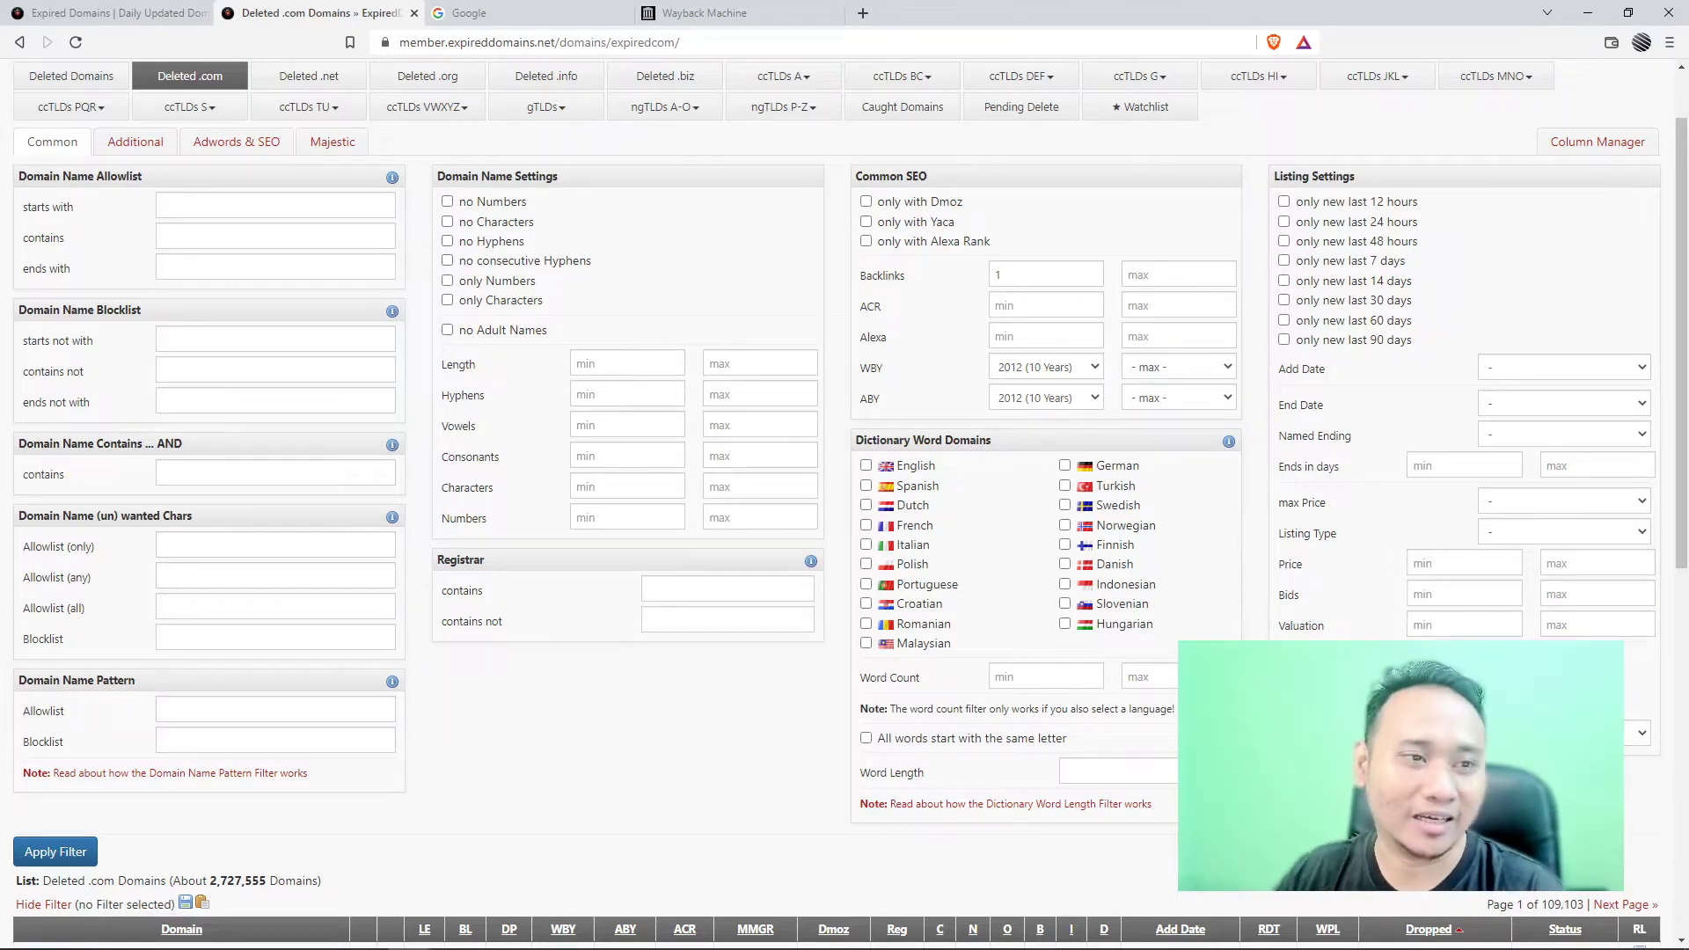
click(149, 150)
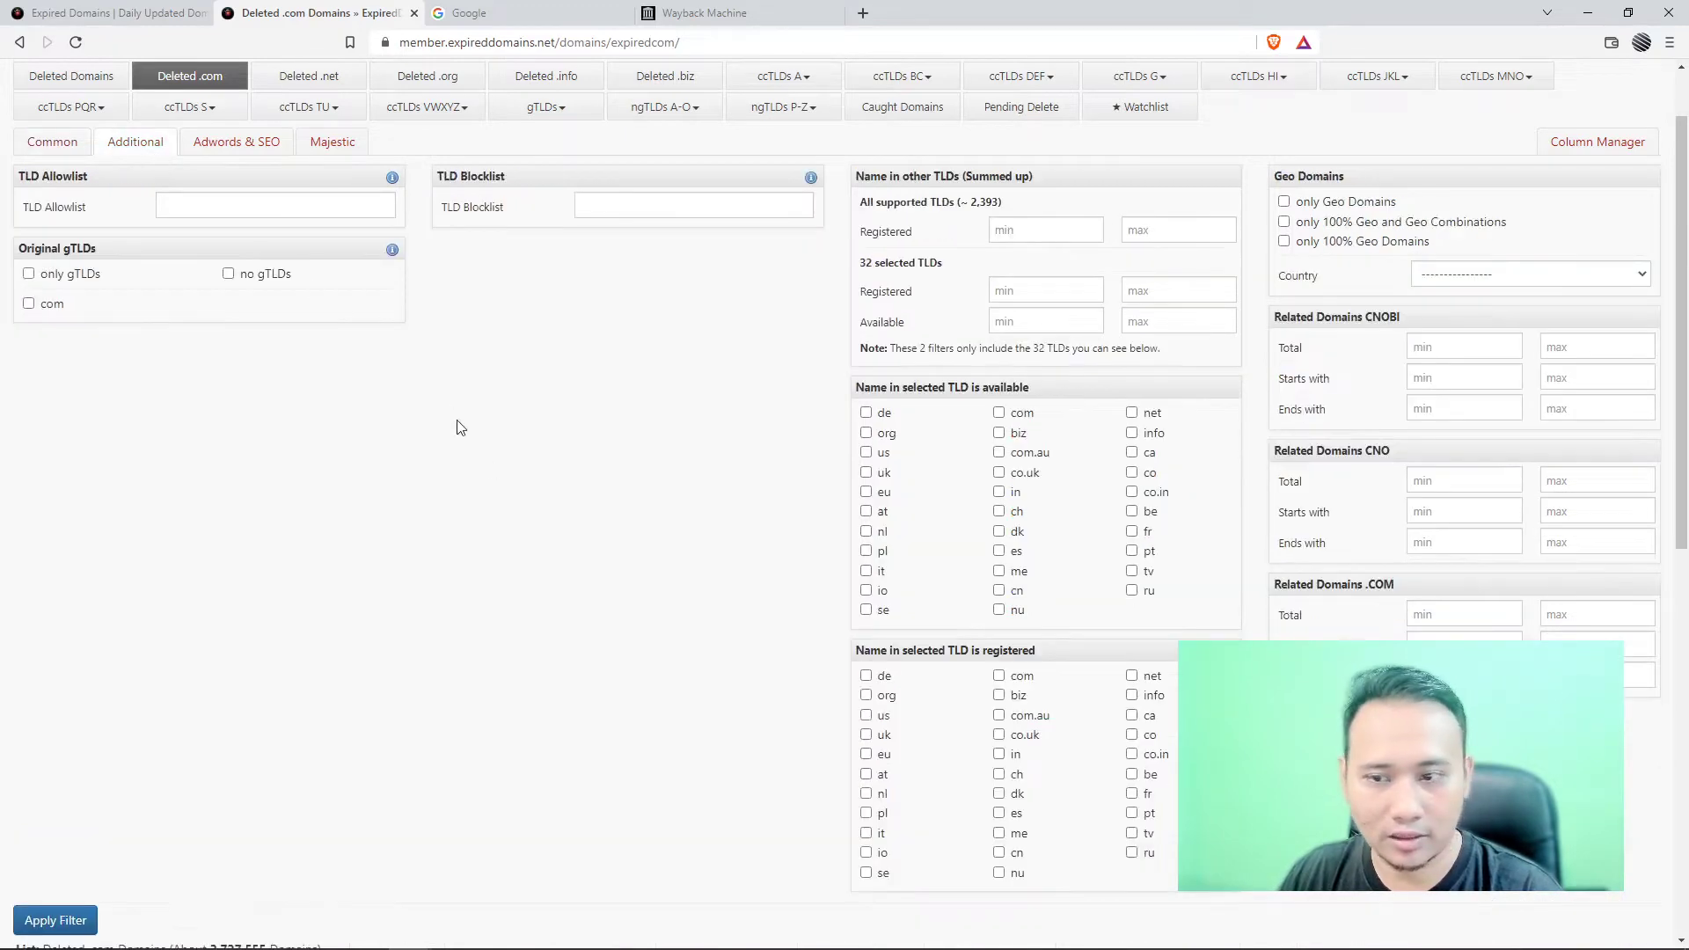
click(226, 149)
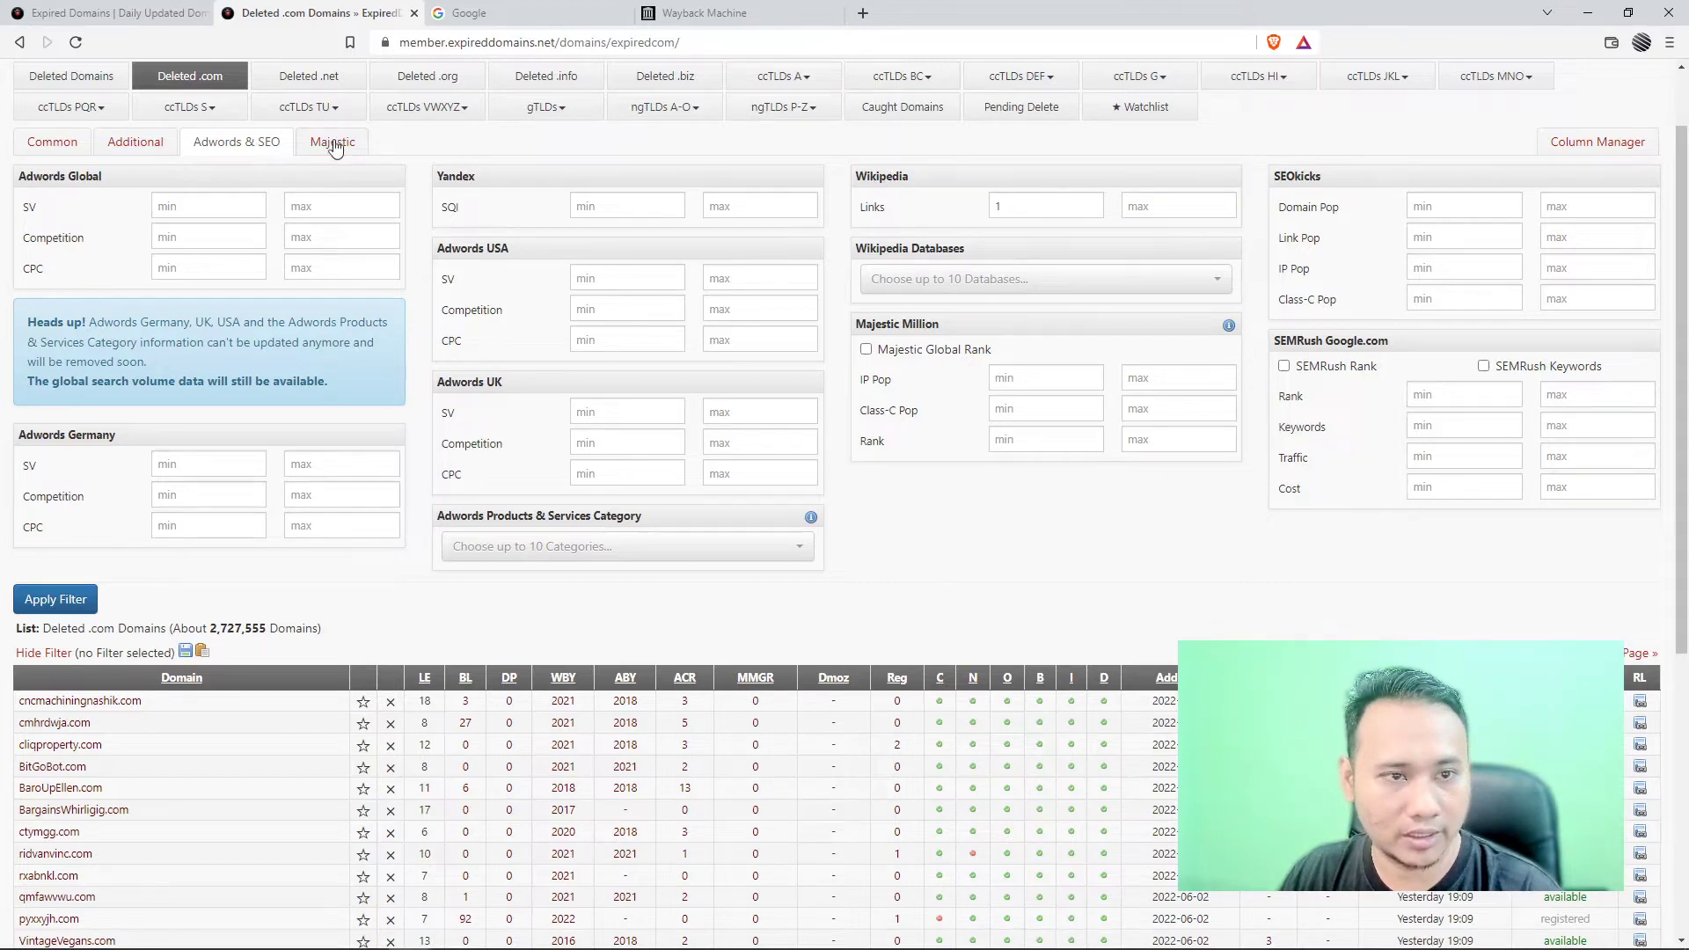
click(55, 599)
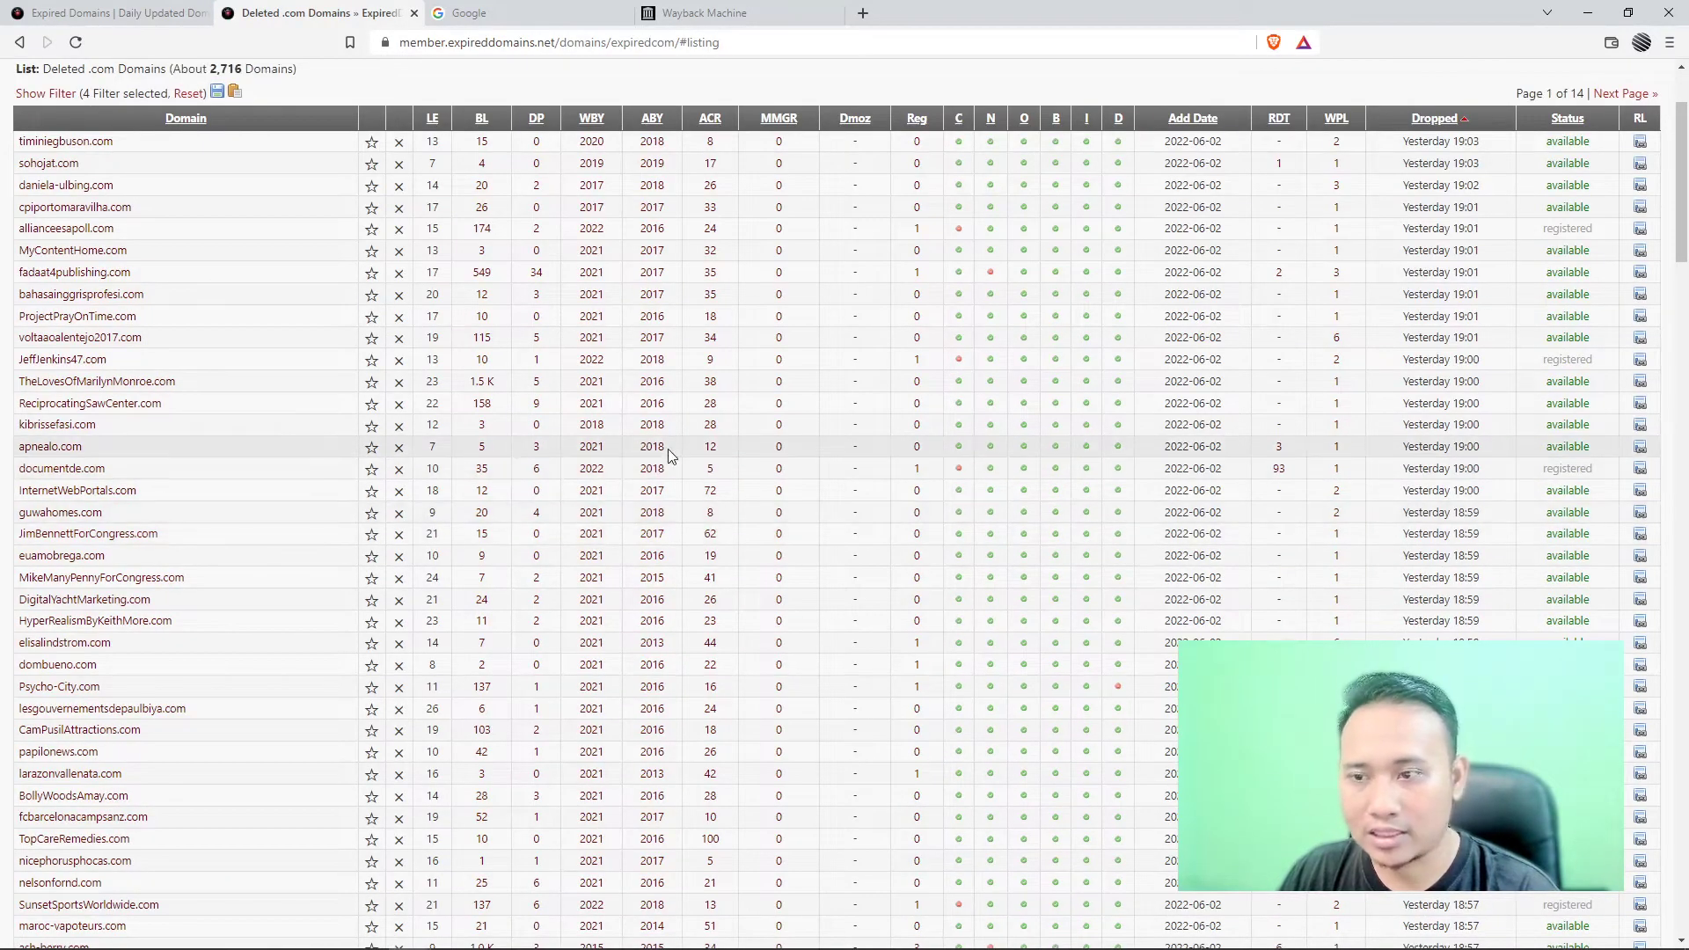
- Look over the filtered domains and sort them by WBY, oldest first
scroll(674, 446, up, 1)
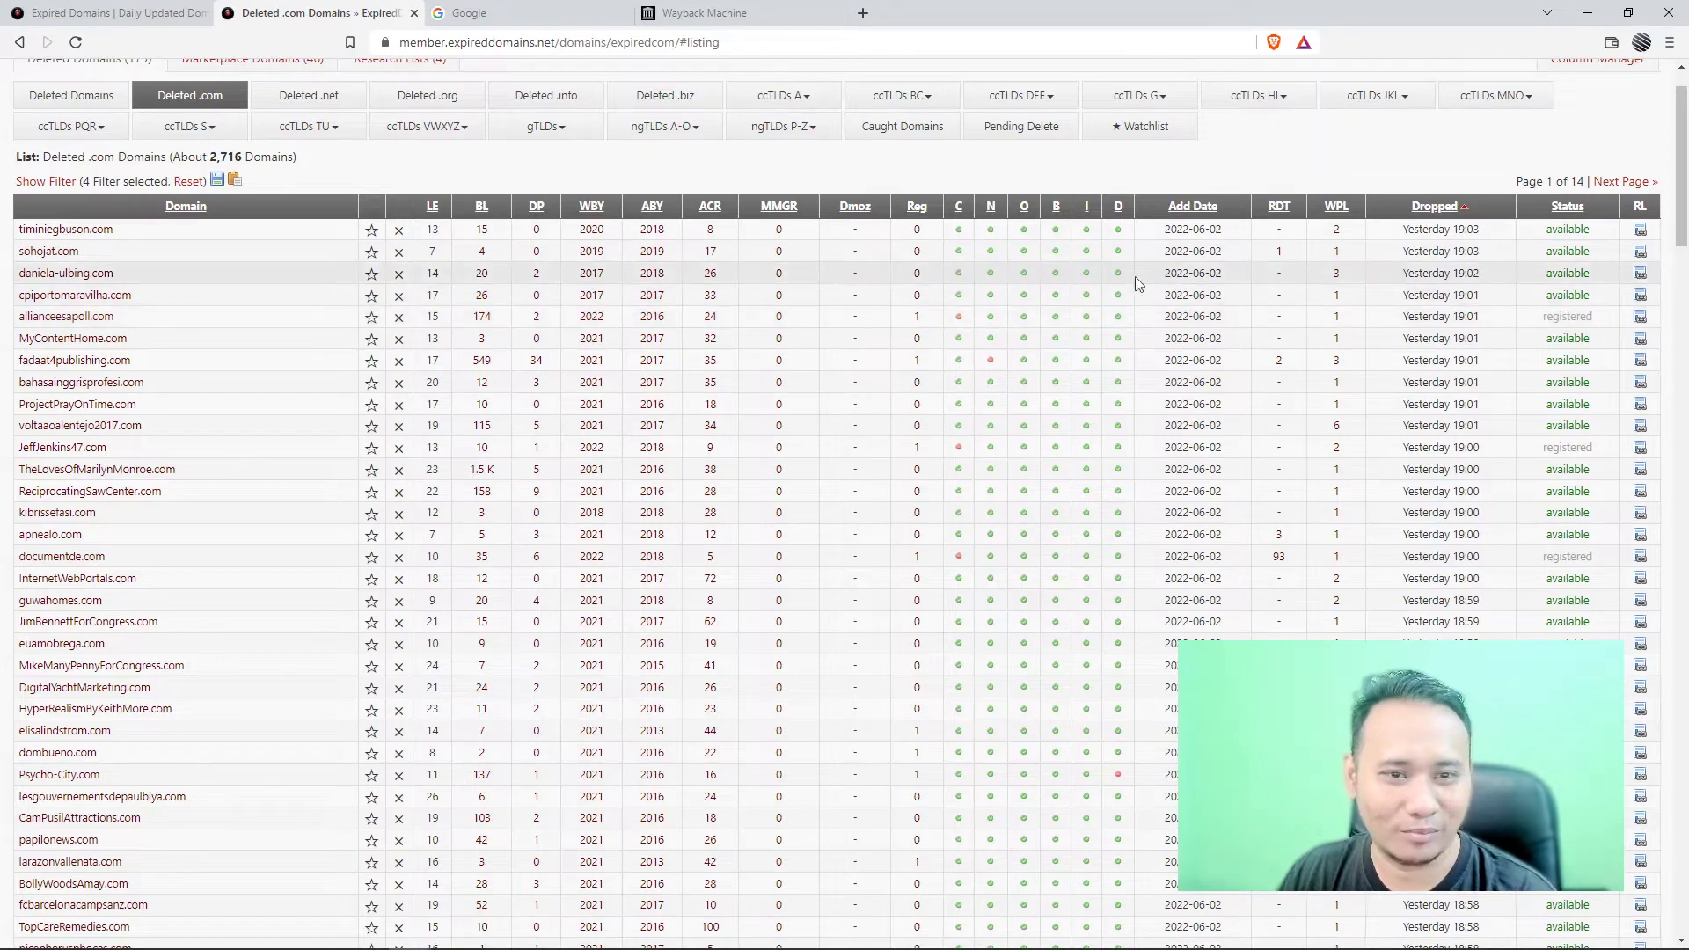
scroll(1338, 407, down, 3)
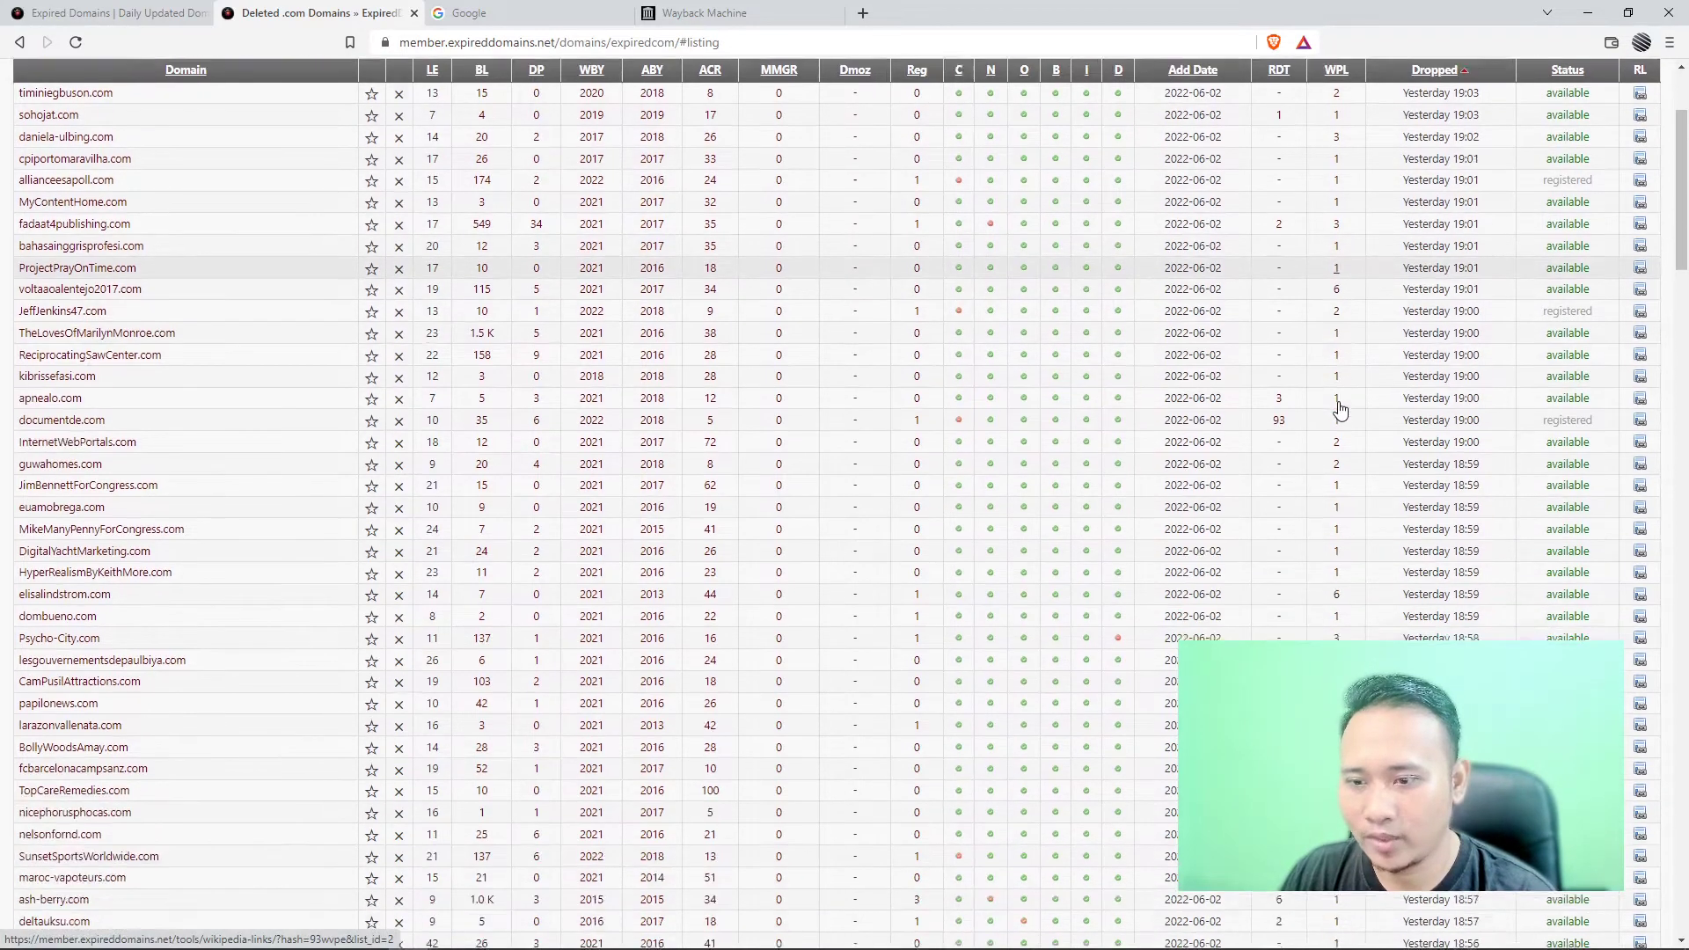
scroll(1338, 408, up, 3)
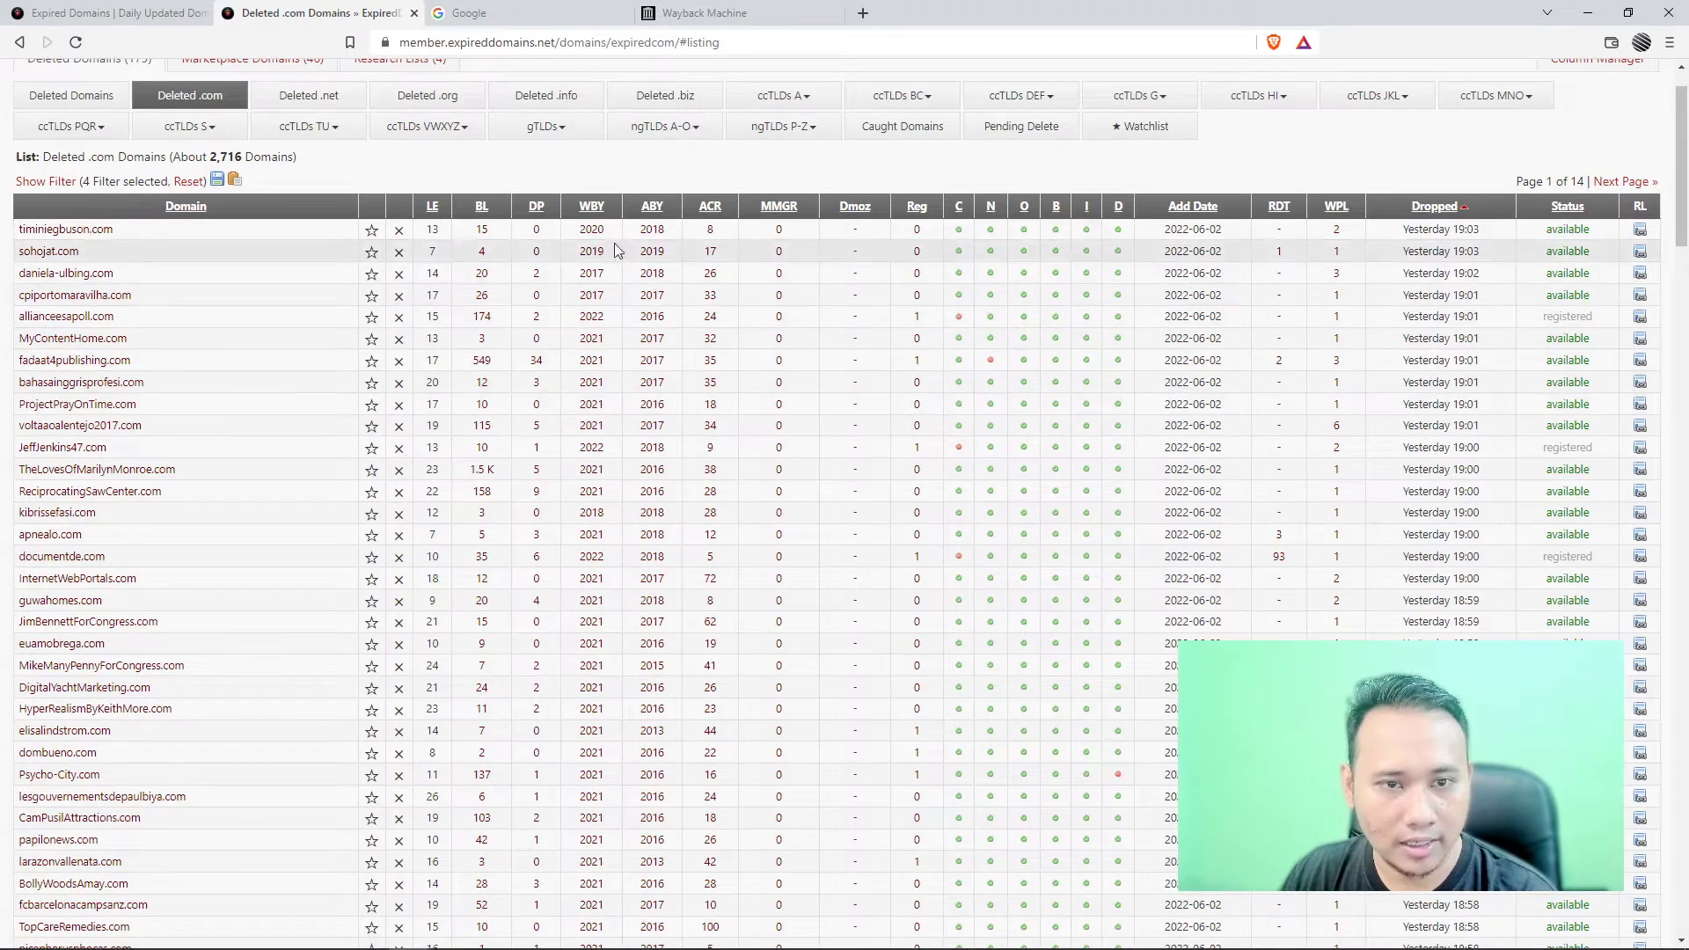
click(592, 211)
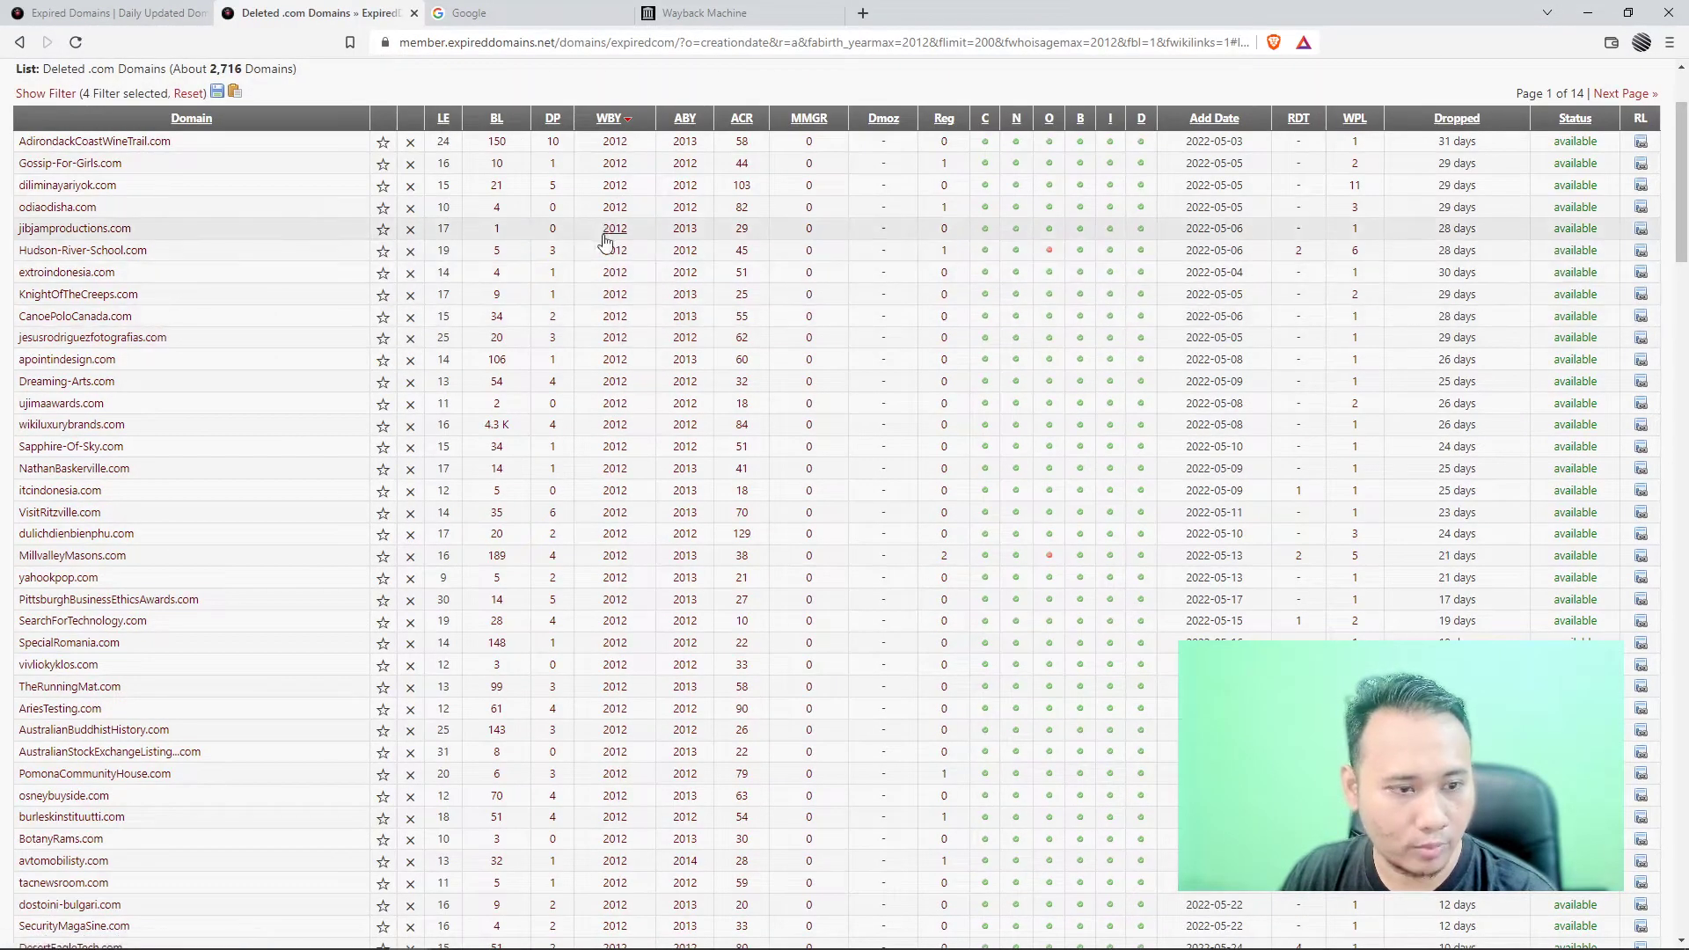
click(383, 229)
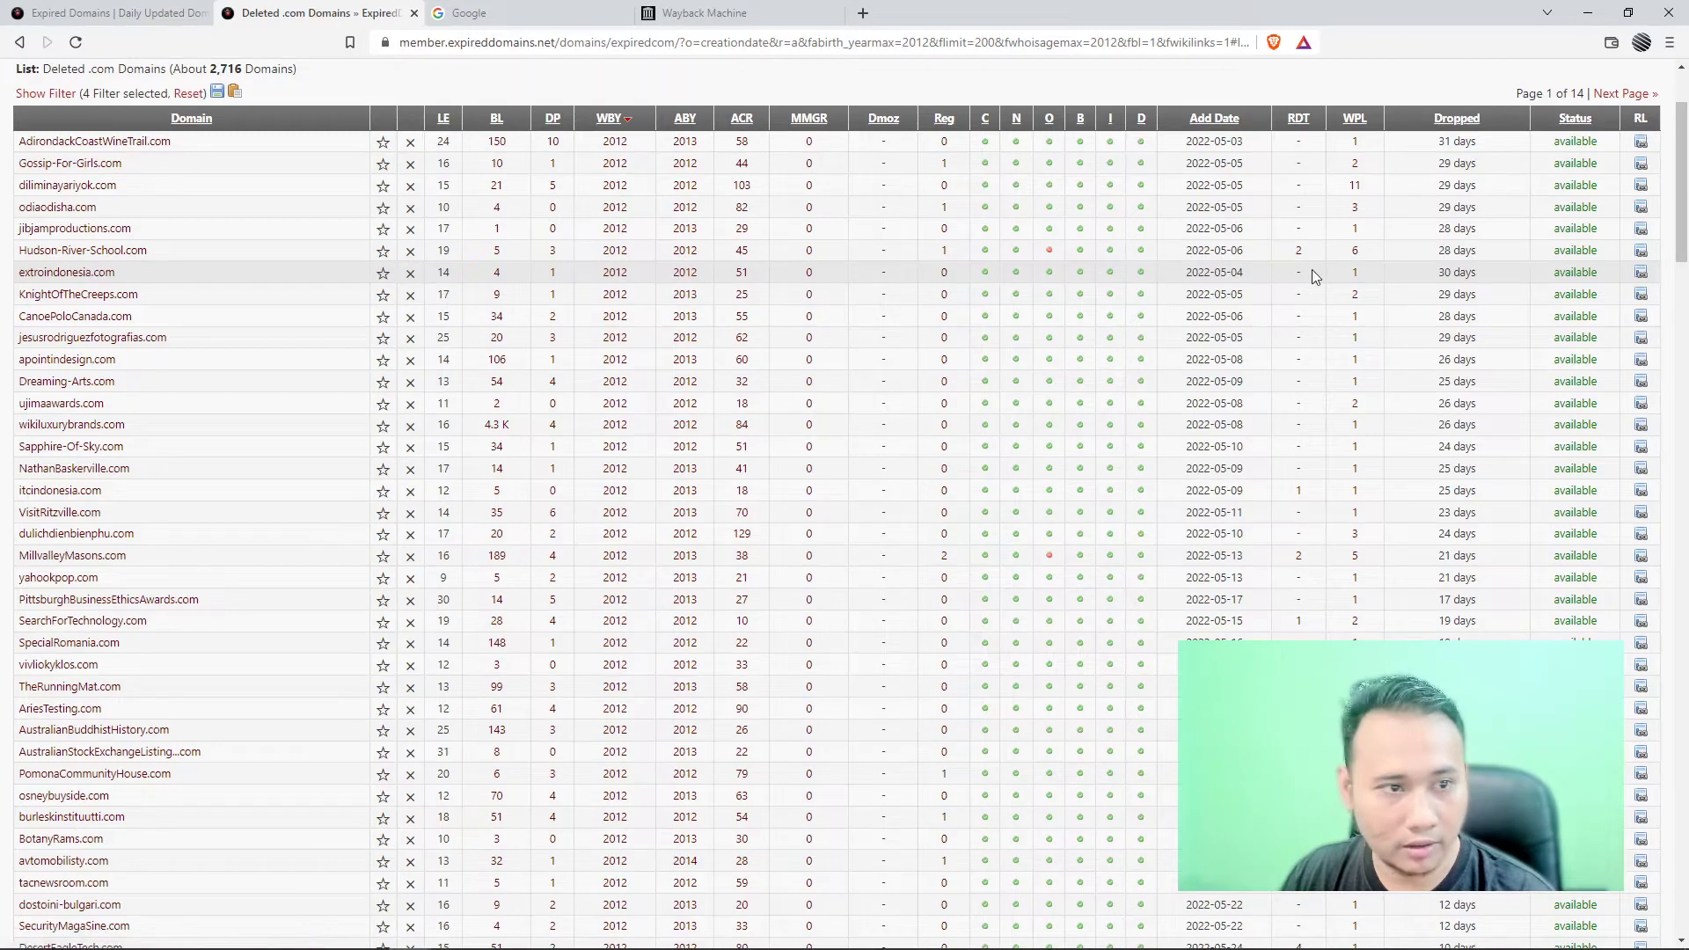
mouse_move(1357, 280)
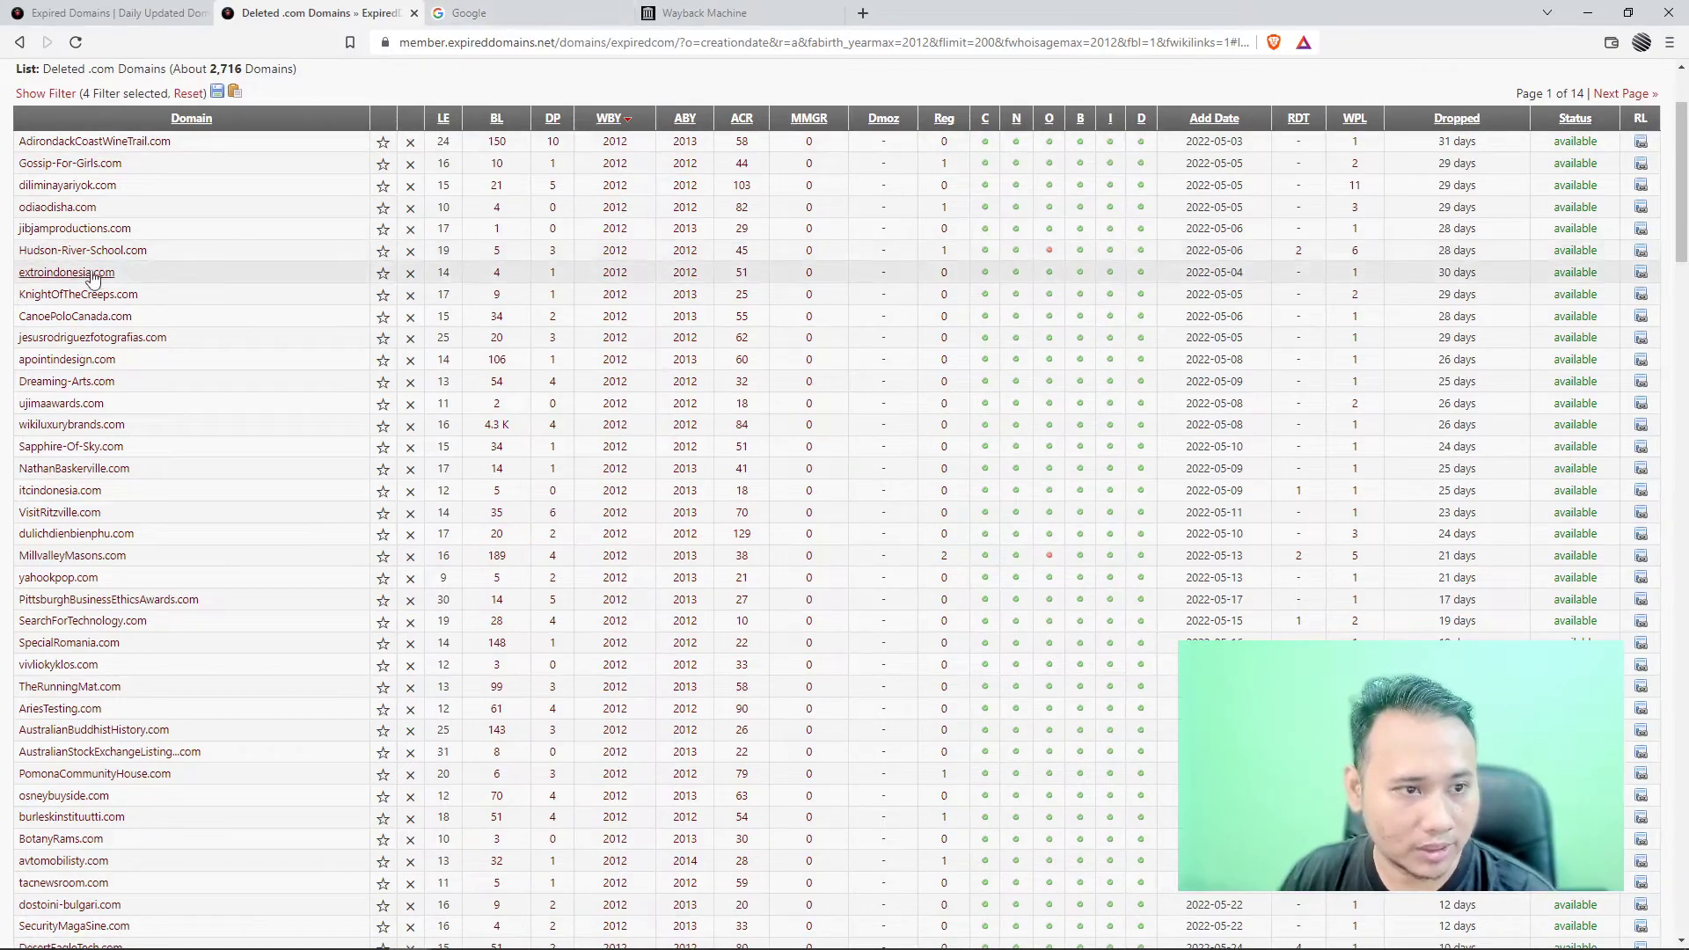
- Switch to Google and search for site:extroindonesia.com to check the domain's indexed pages
click(453, 13)
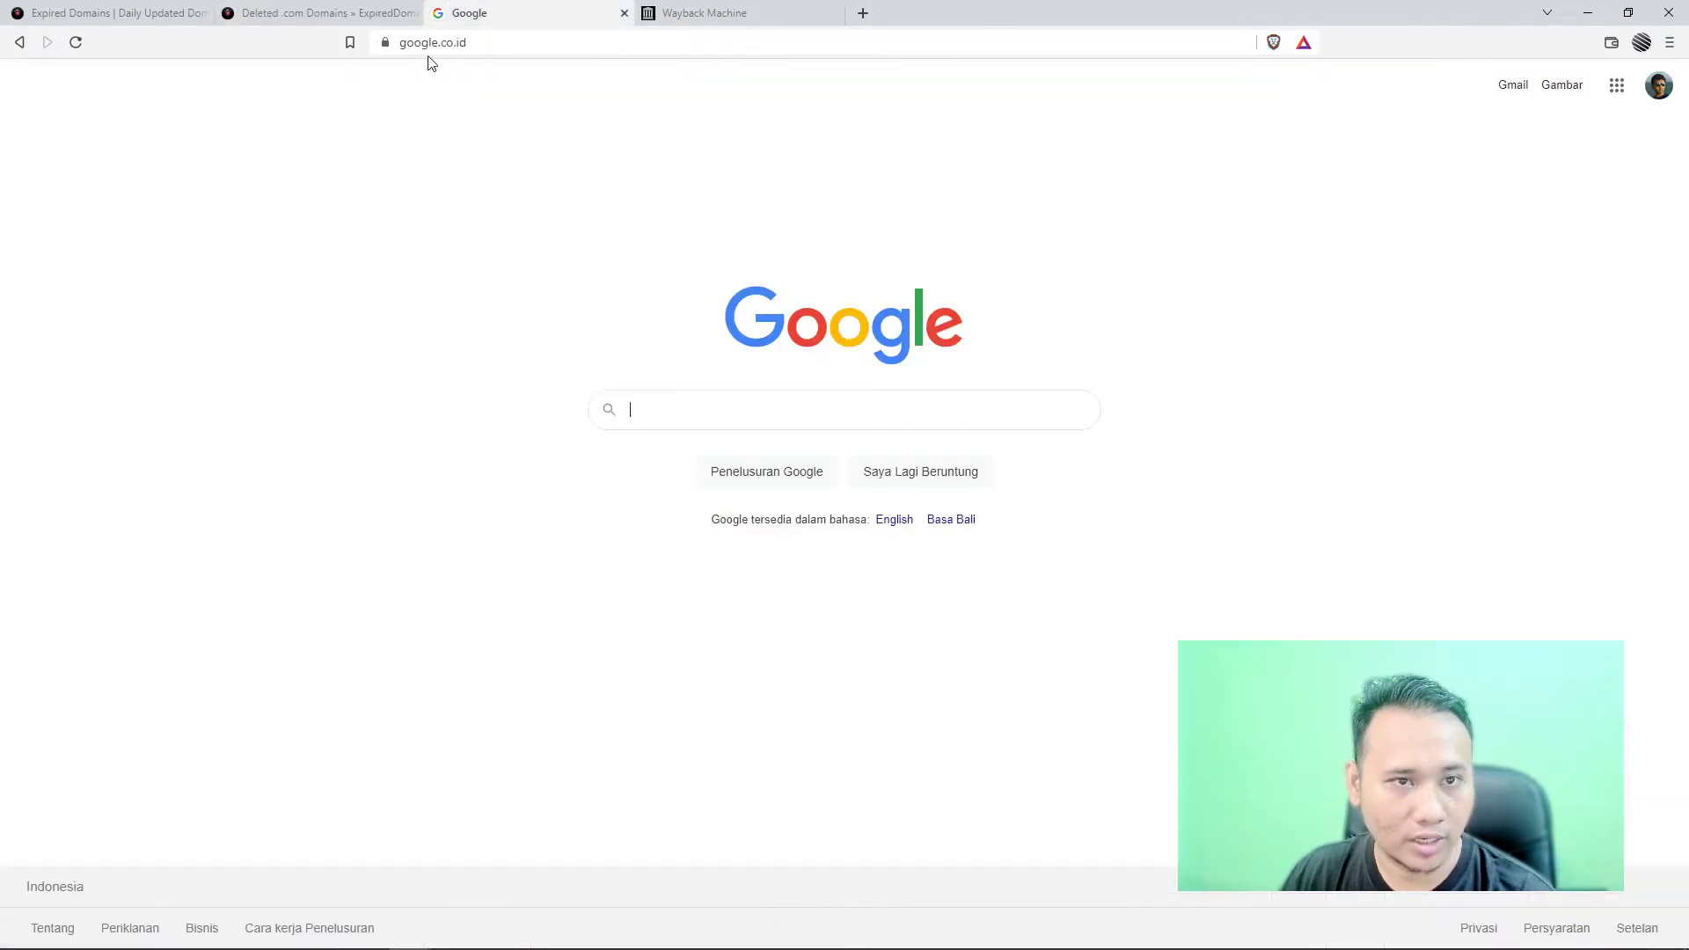
text(site)
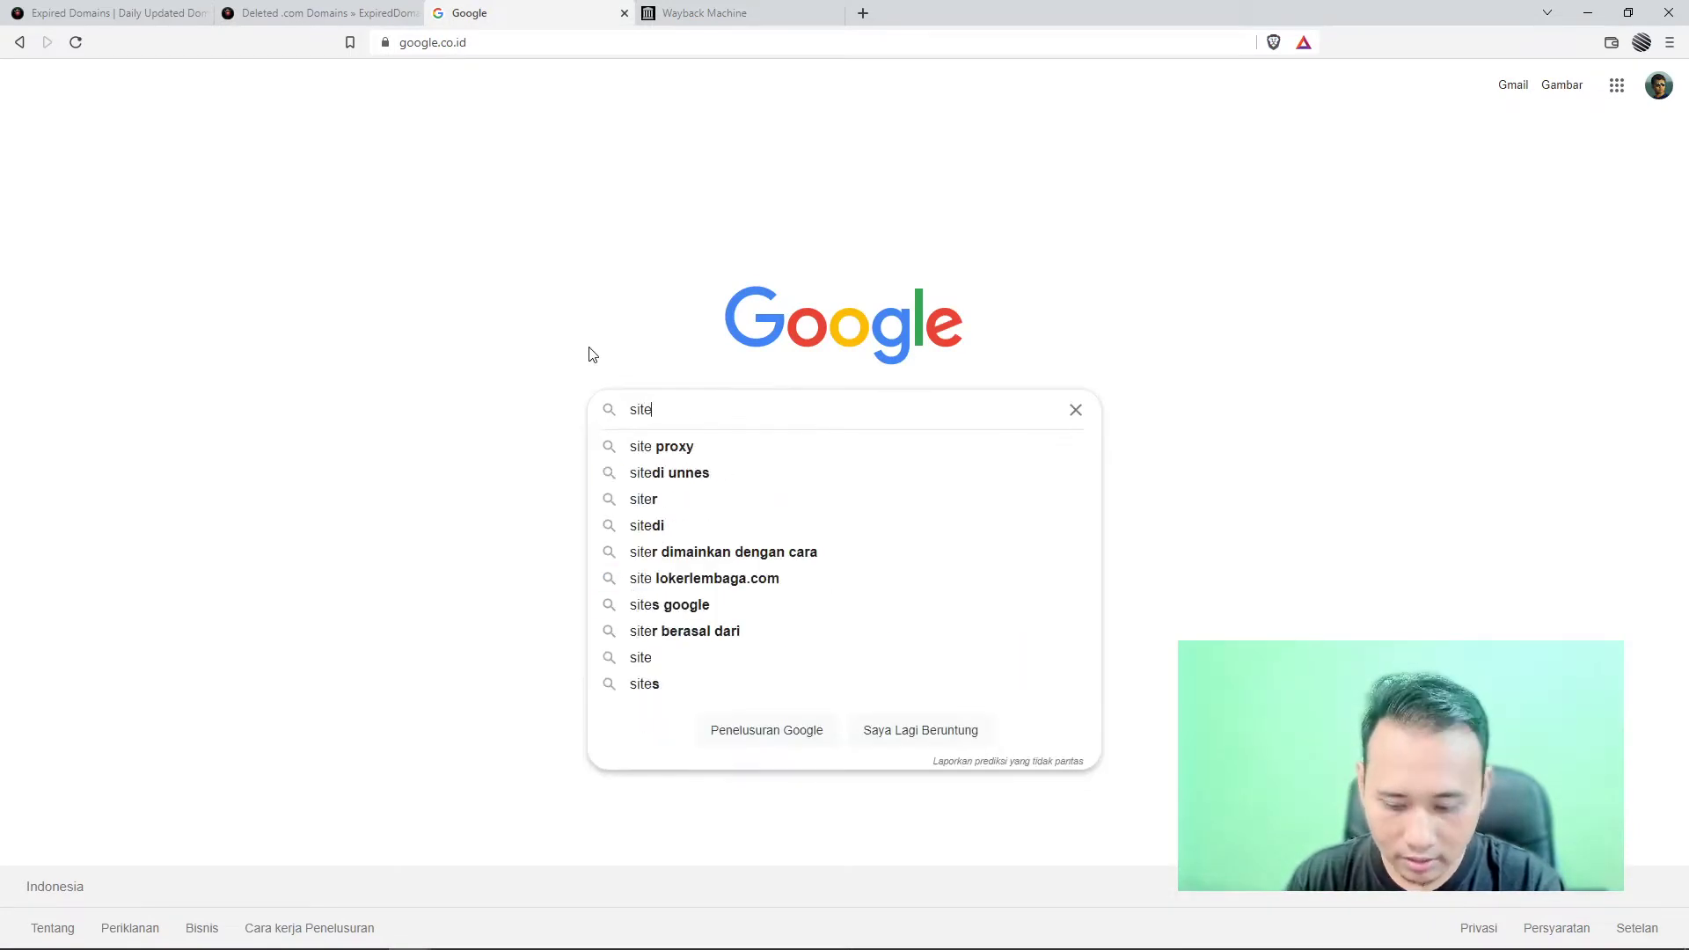
text(extro)
key(BackSpace)
key(BackSpace)
key(BackSpace)
key(BackSpace)
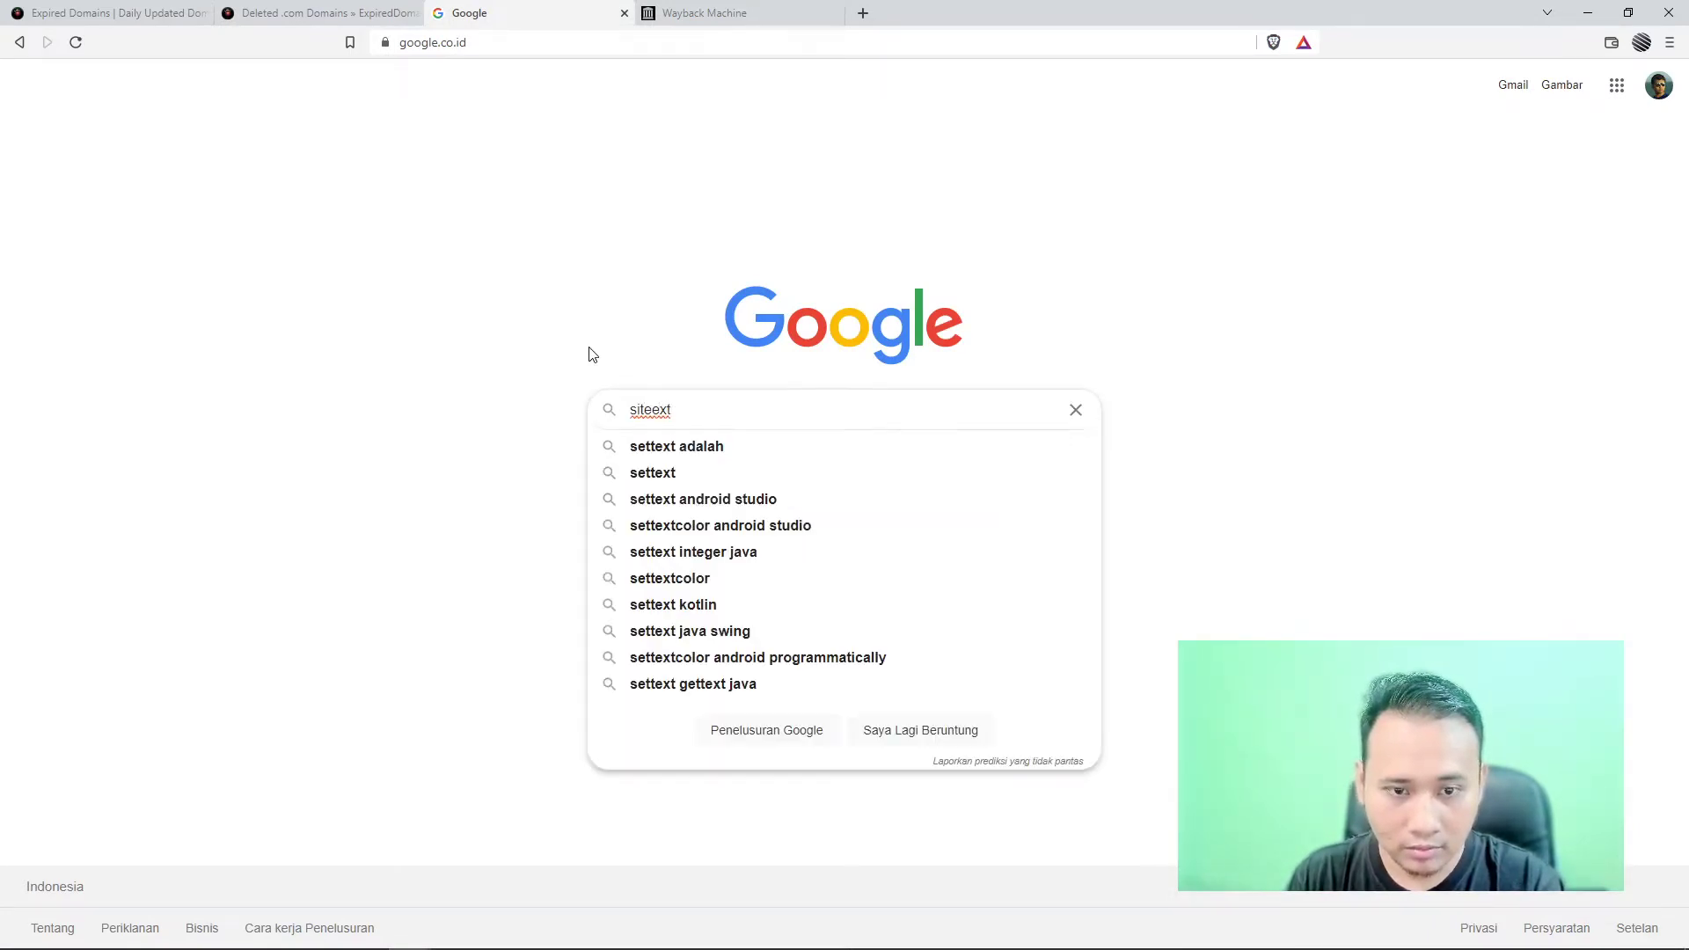
key(BackSpace)
text(:e)
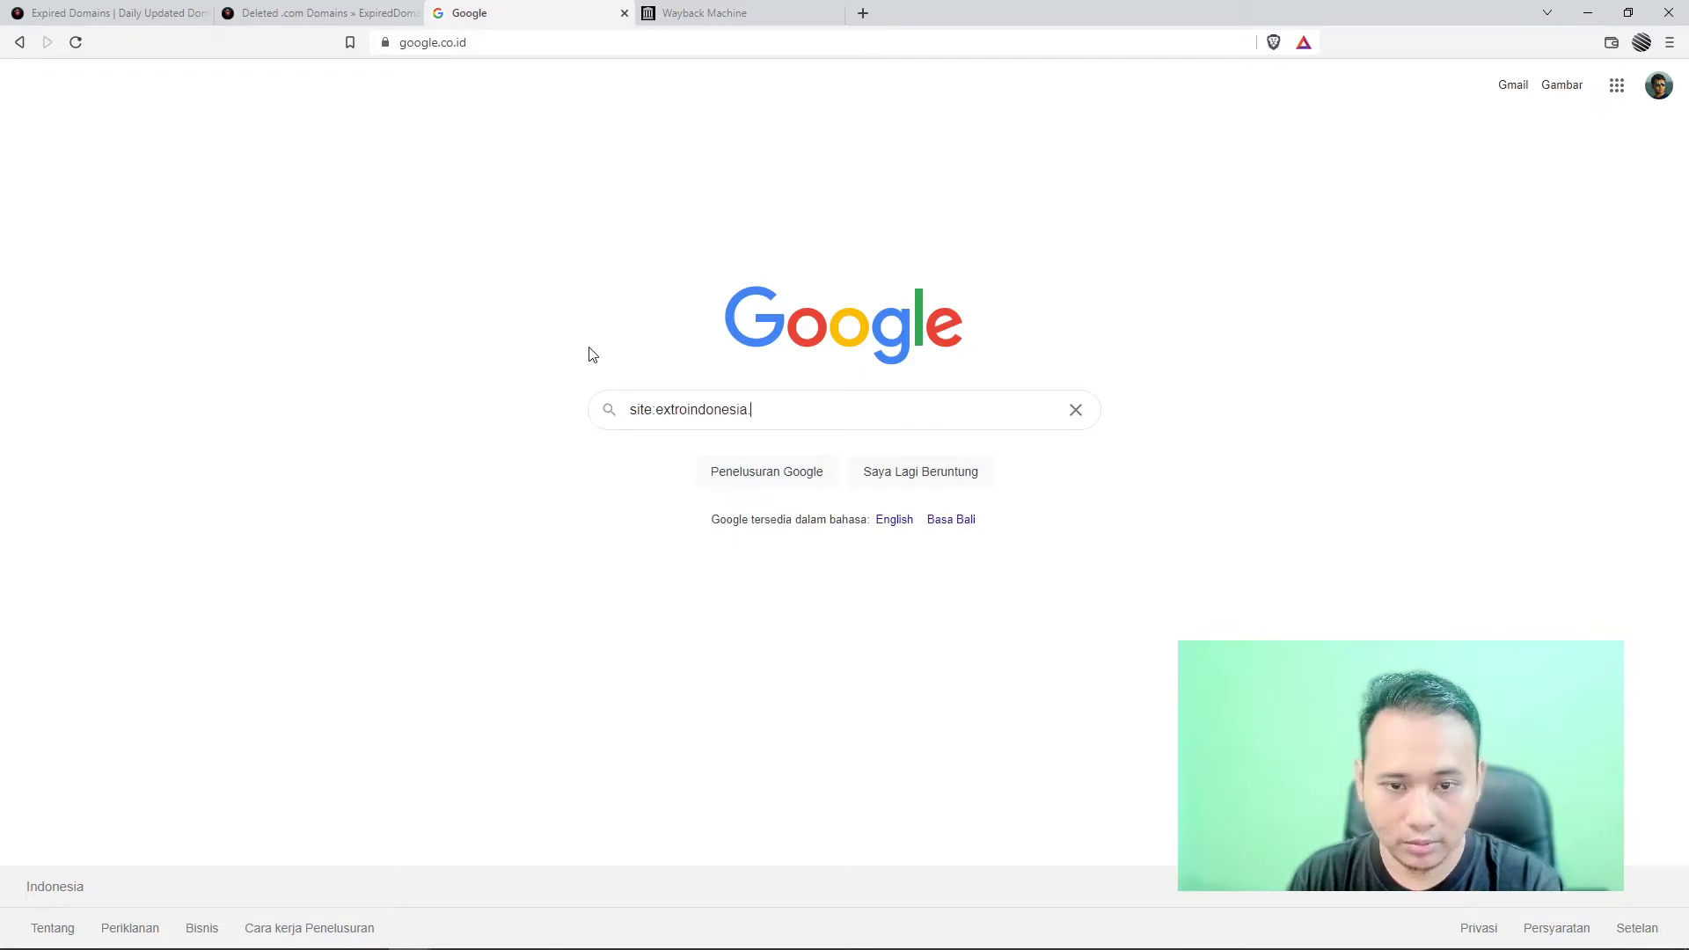
text(xtroindonesia.com)
key(Return)
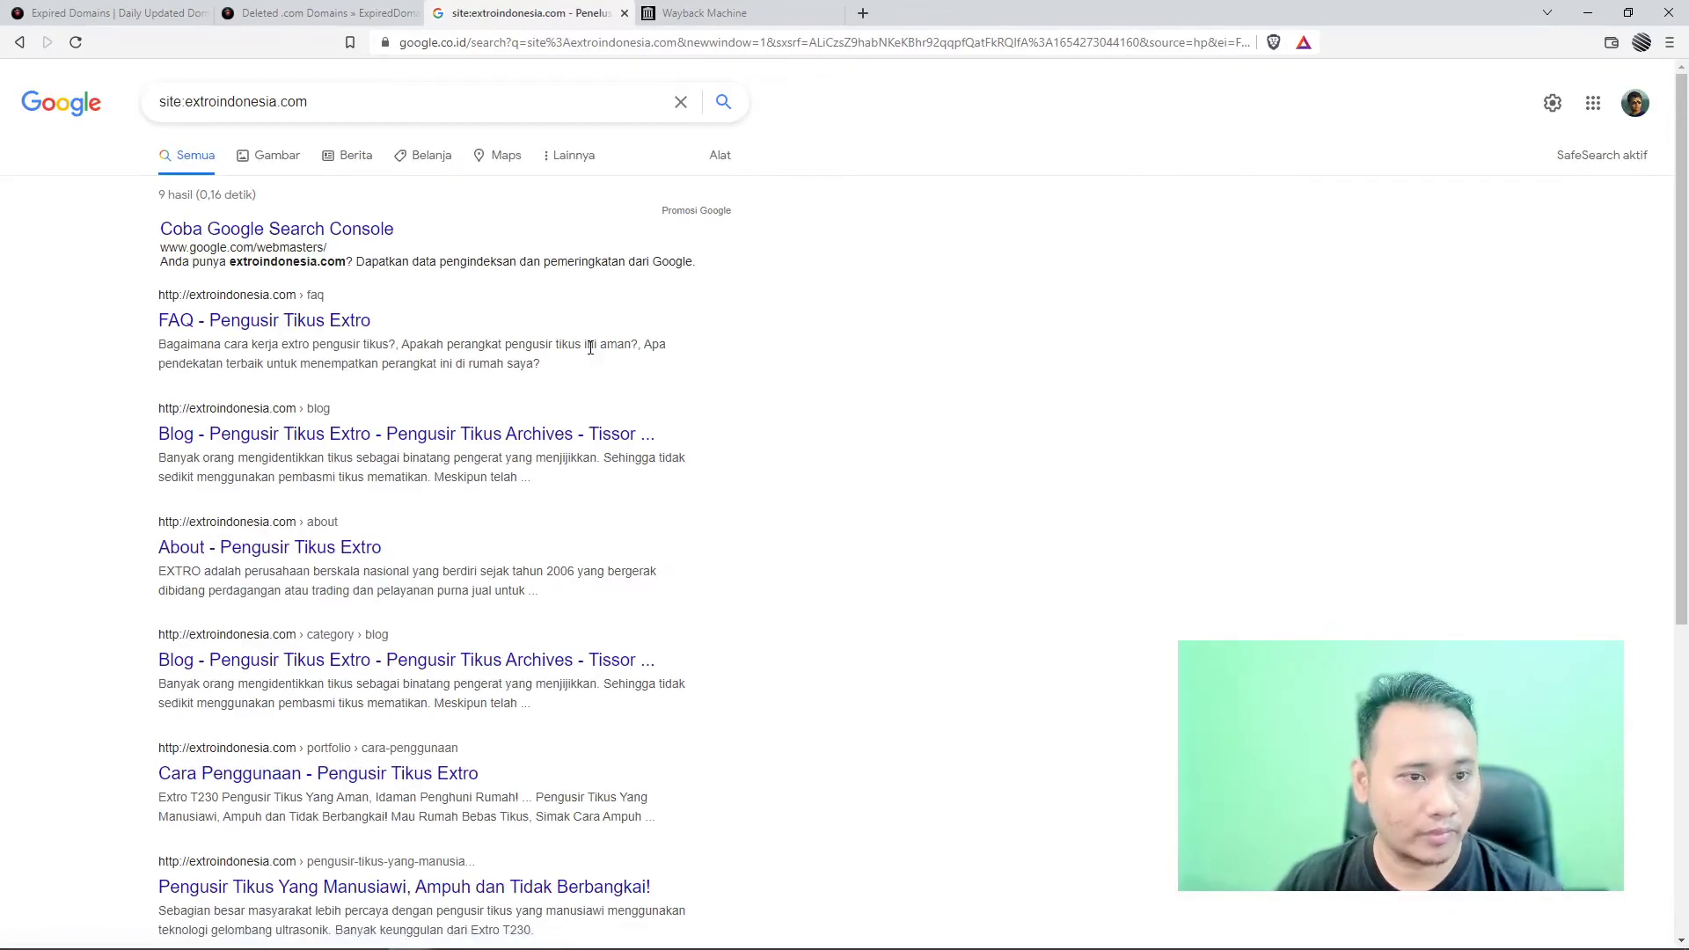
- Examine the titles, URLs and descriptions of the indexed extroindonesia.com pages in the search results
scroll(373, 308, down, 2)
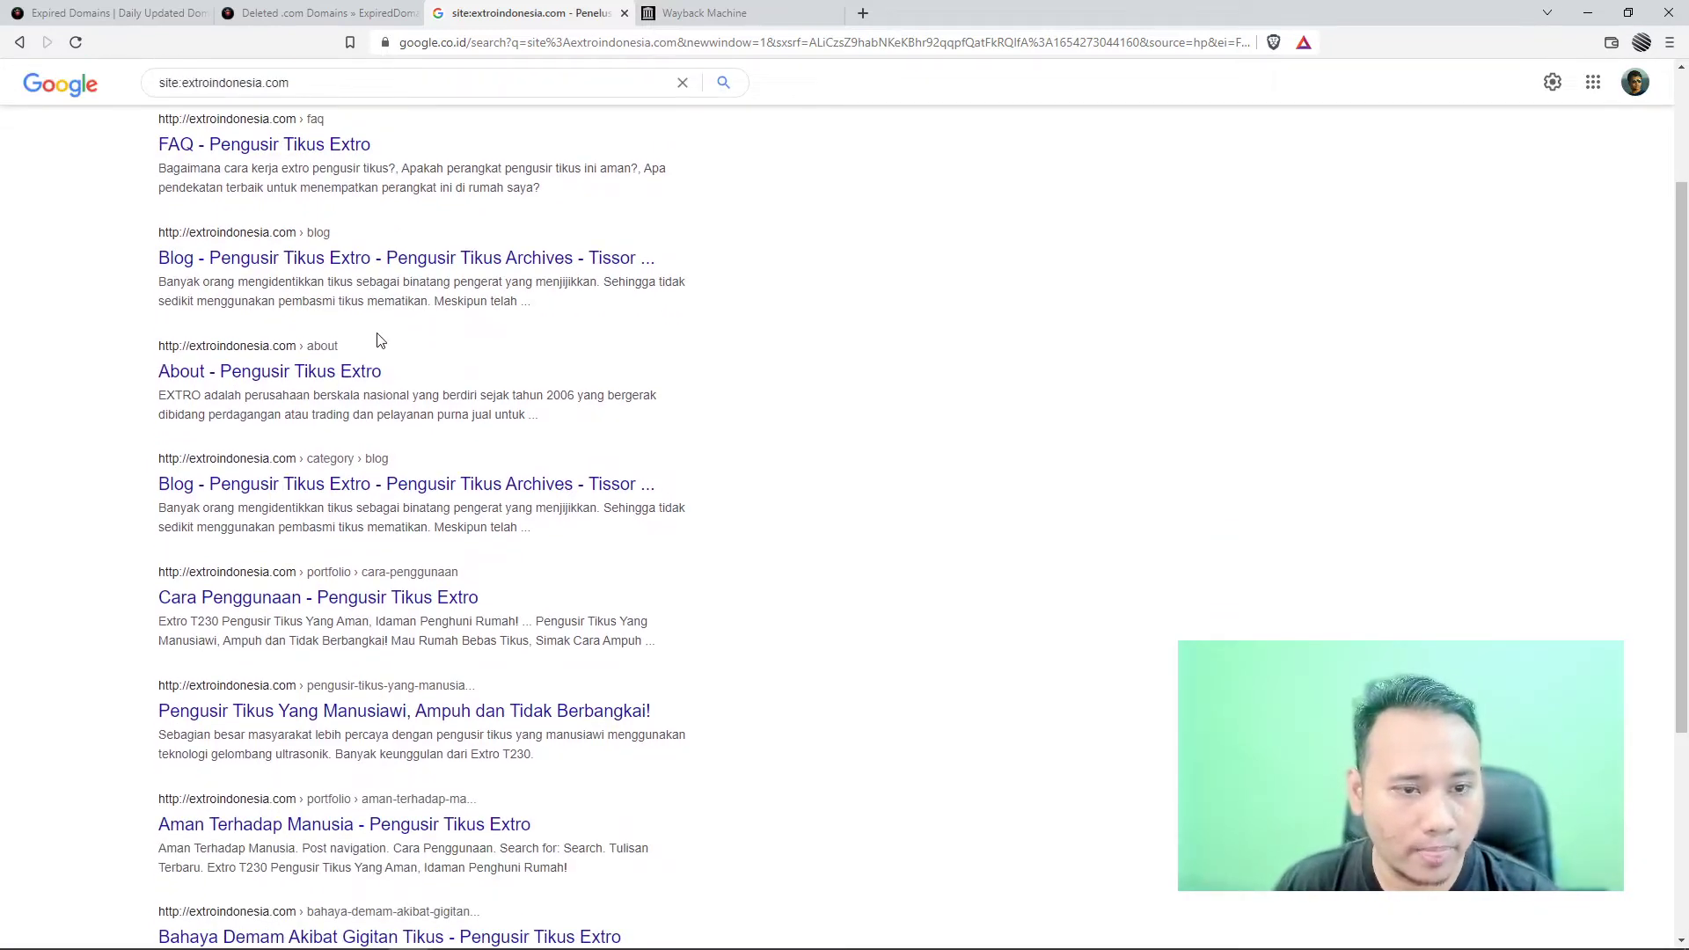
scroll(395, 366, up, 1)
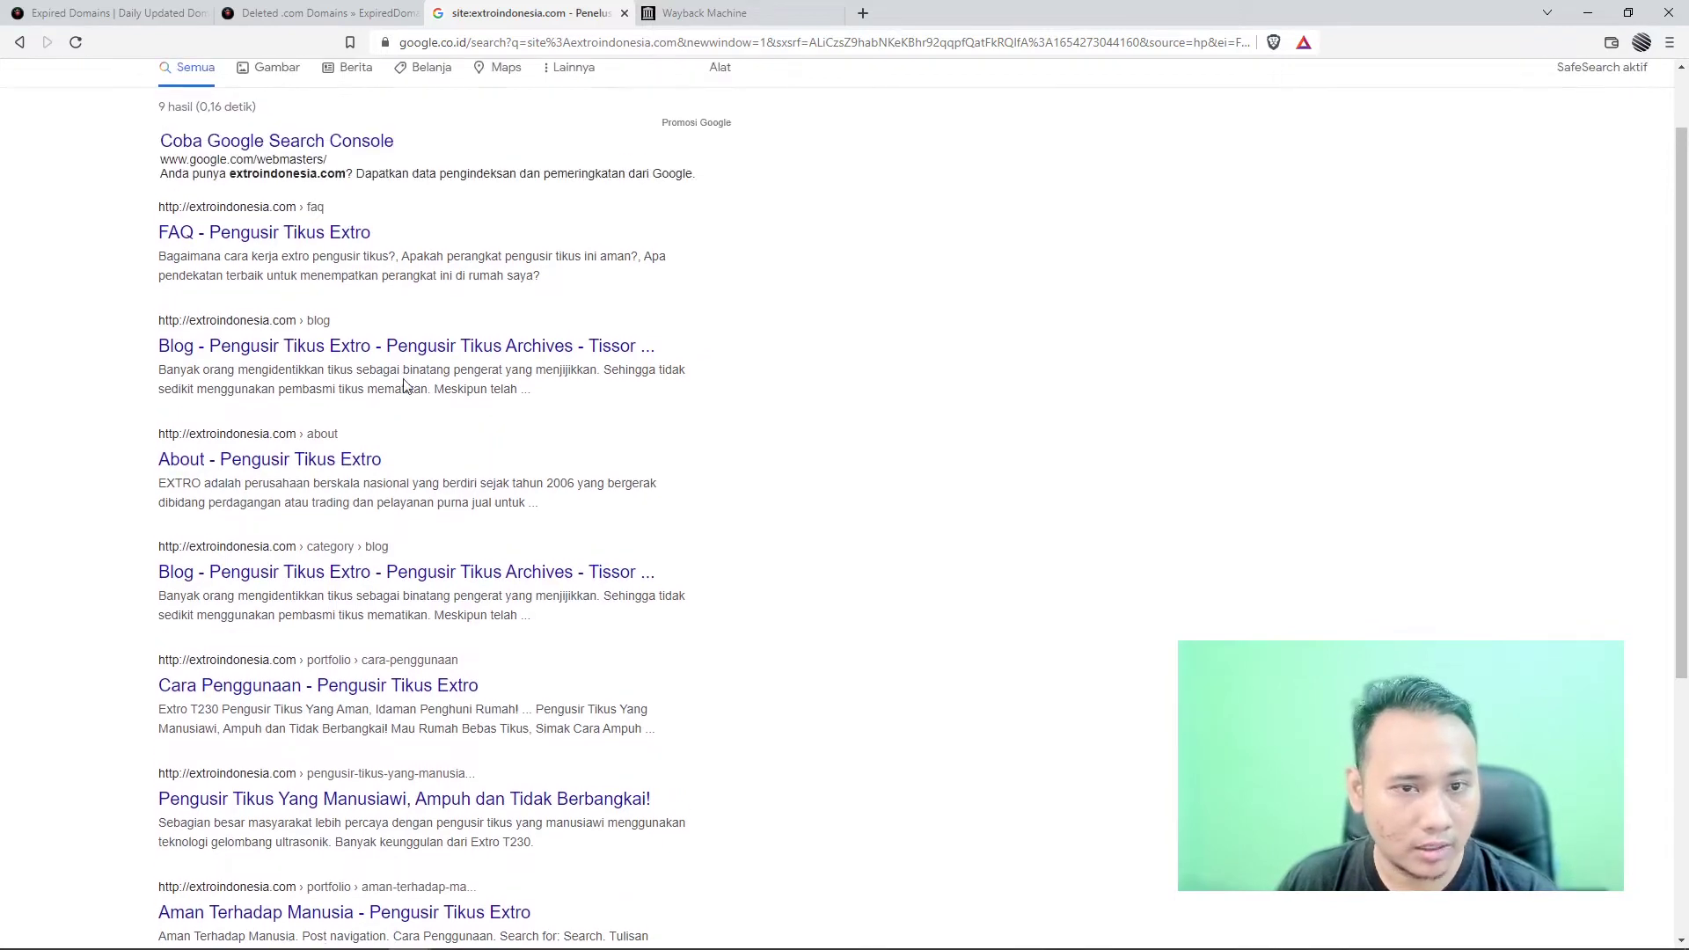
scroll(405, 385, up, 1)
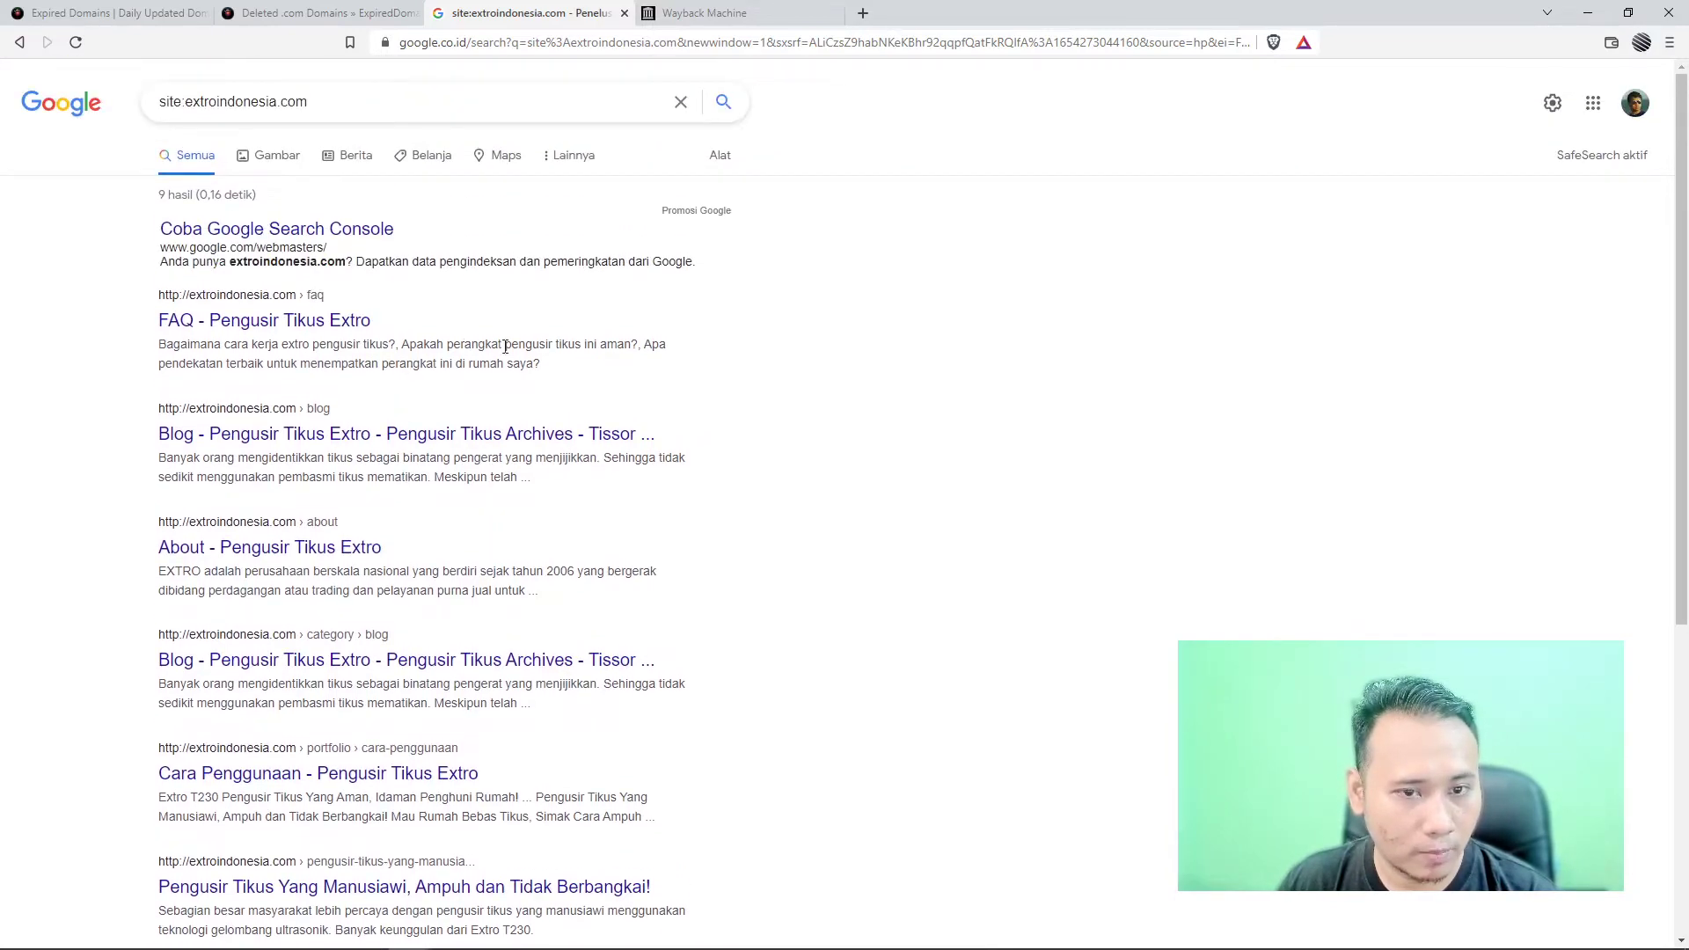
scroll(410, 546, down, 4)
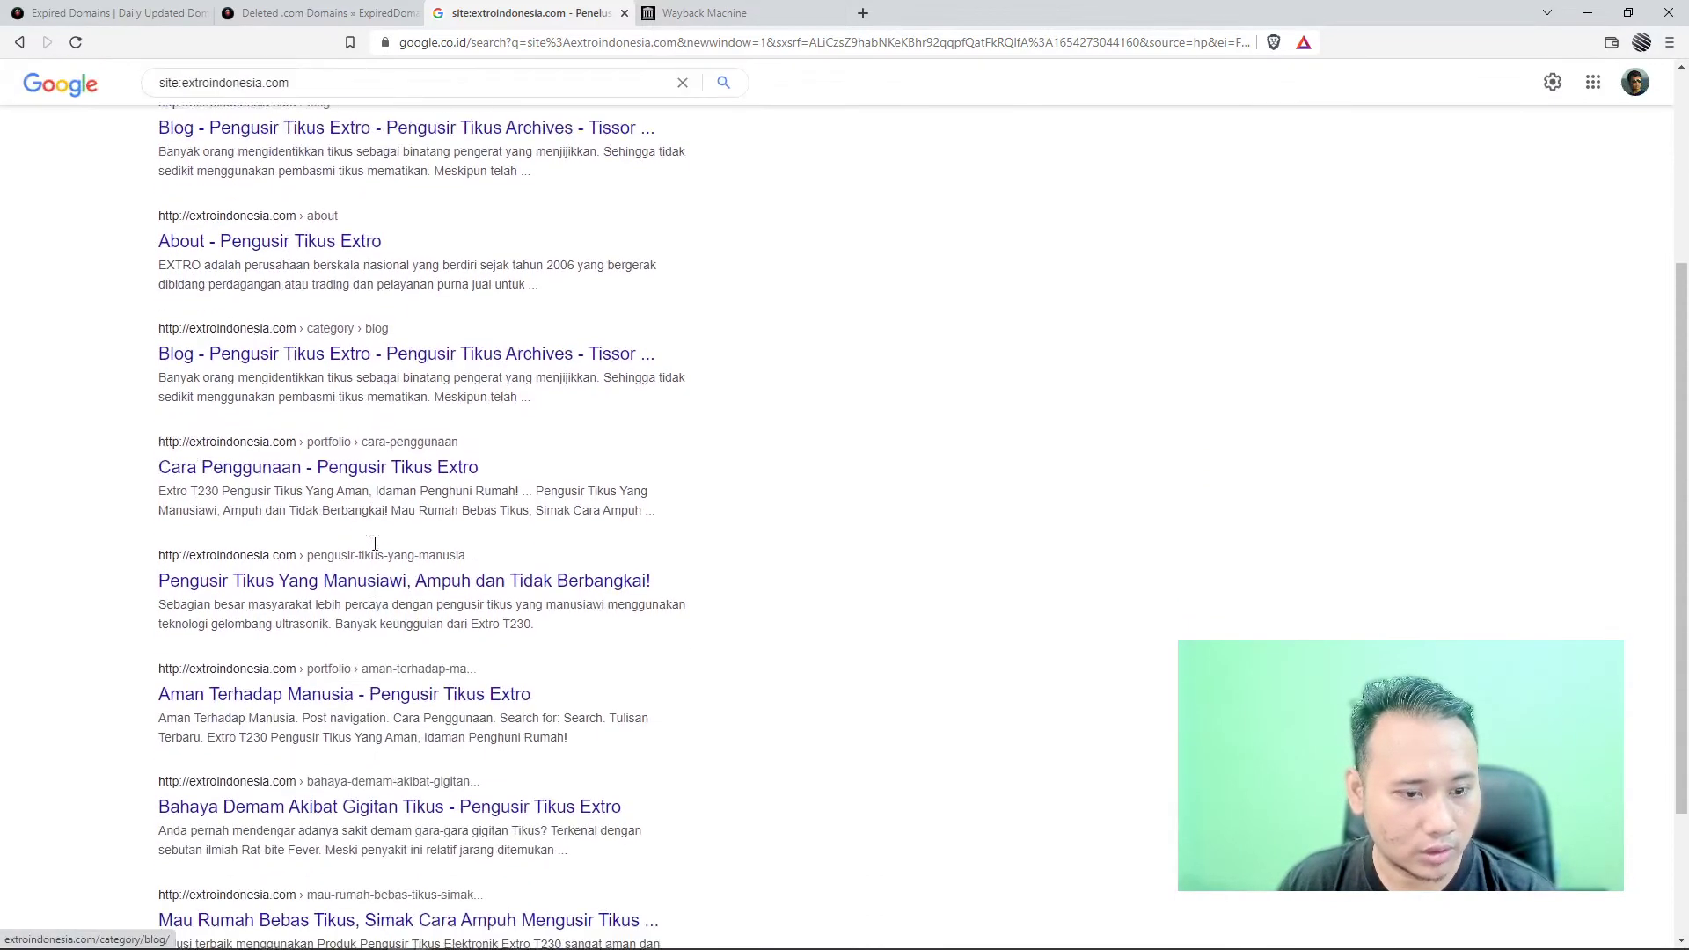
scroll(410, 546, down, 2)
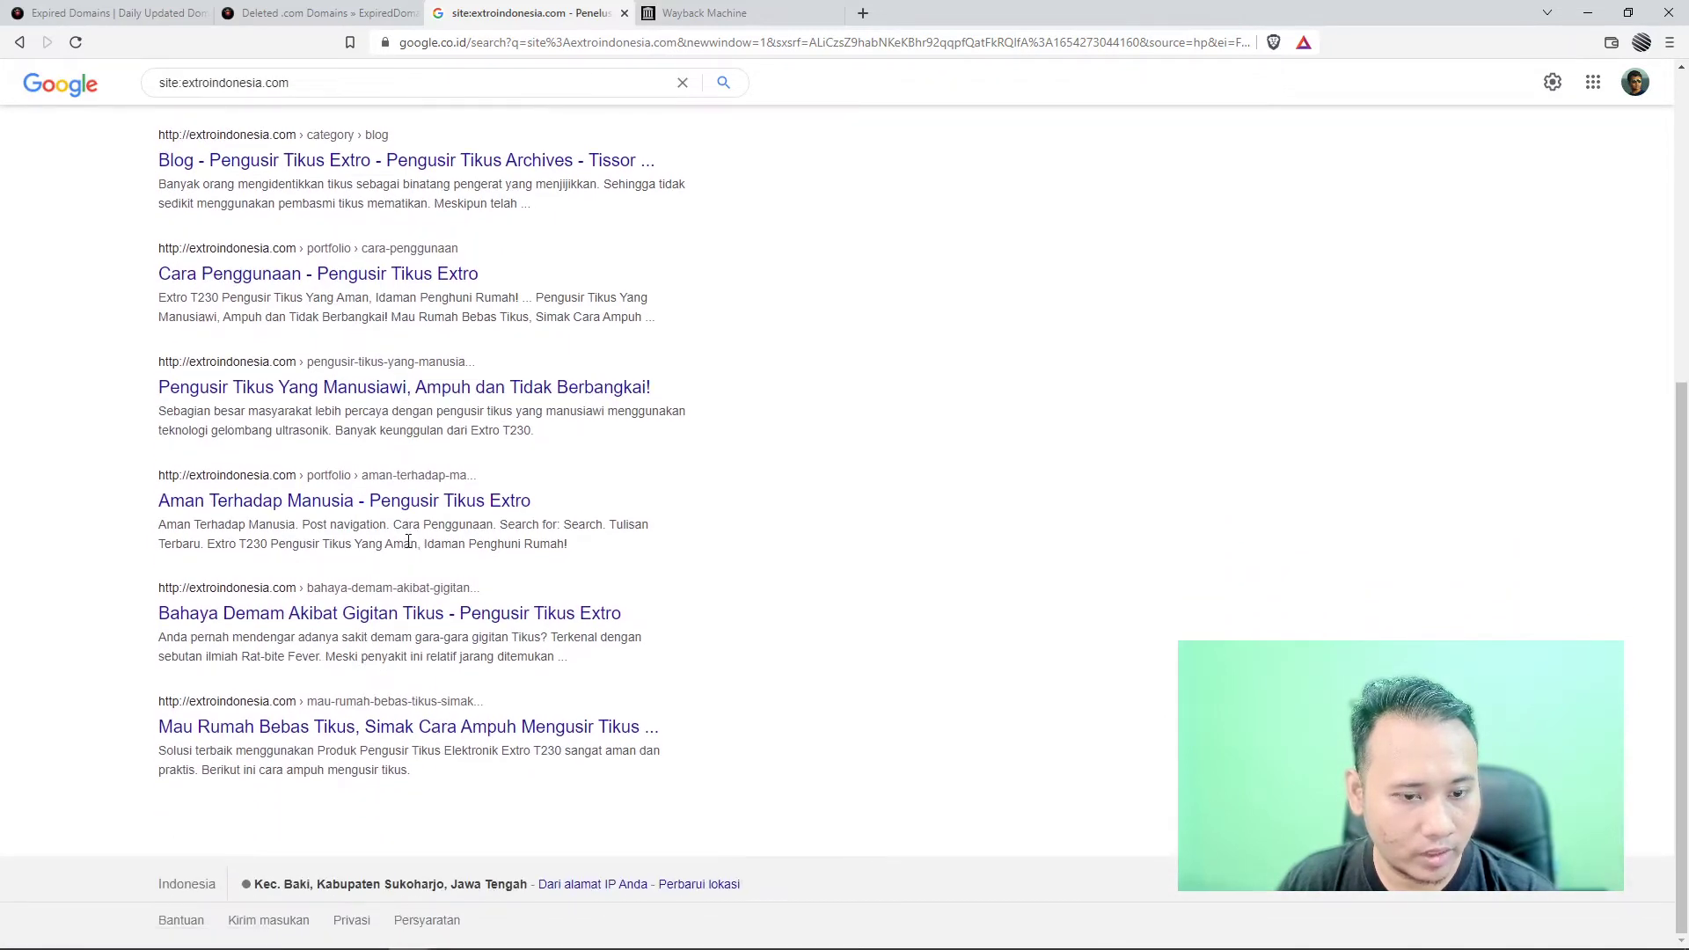
scroll(407, 540, up, 5)
scroll(295, 362, down, 6)
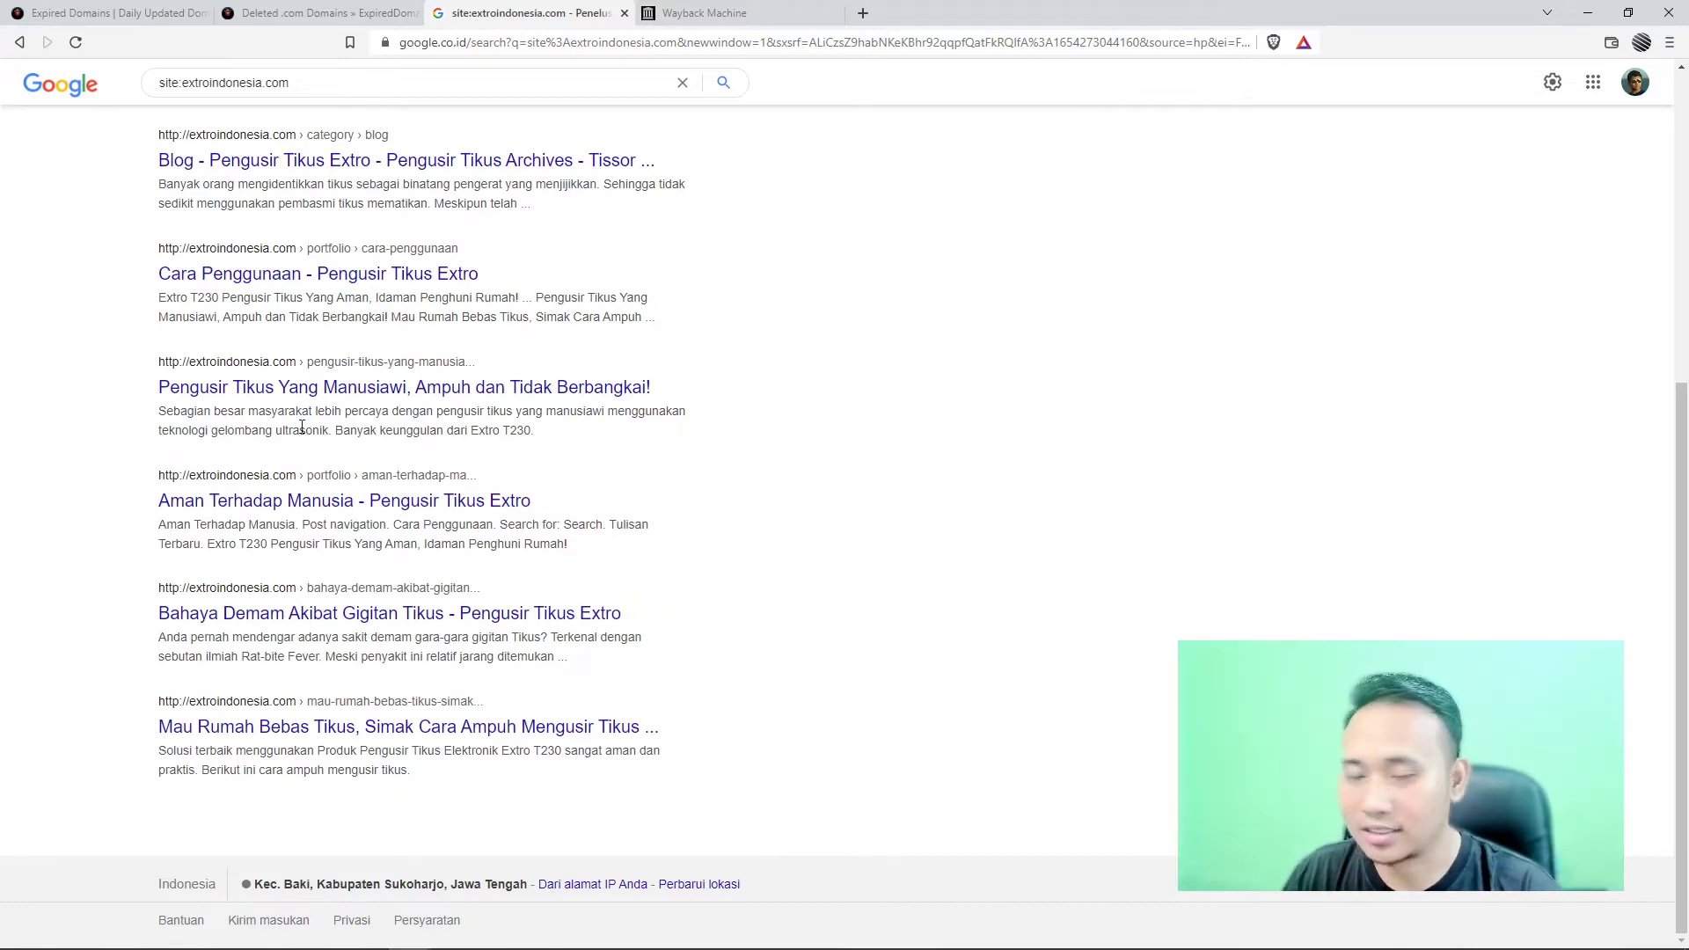
scroll(422, 335, up, 6)
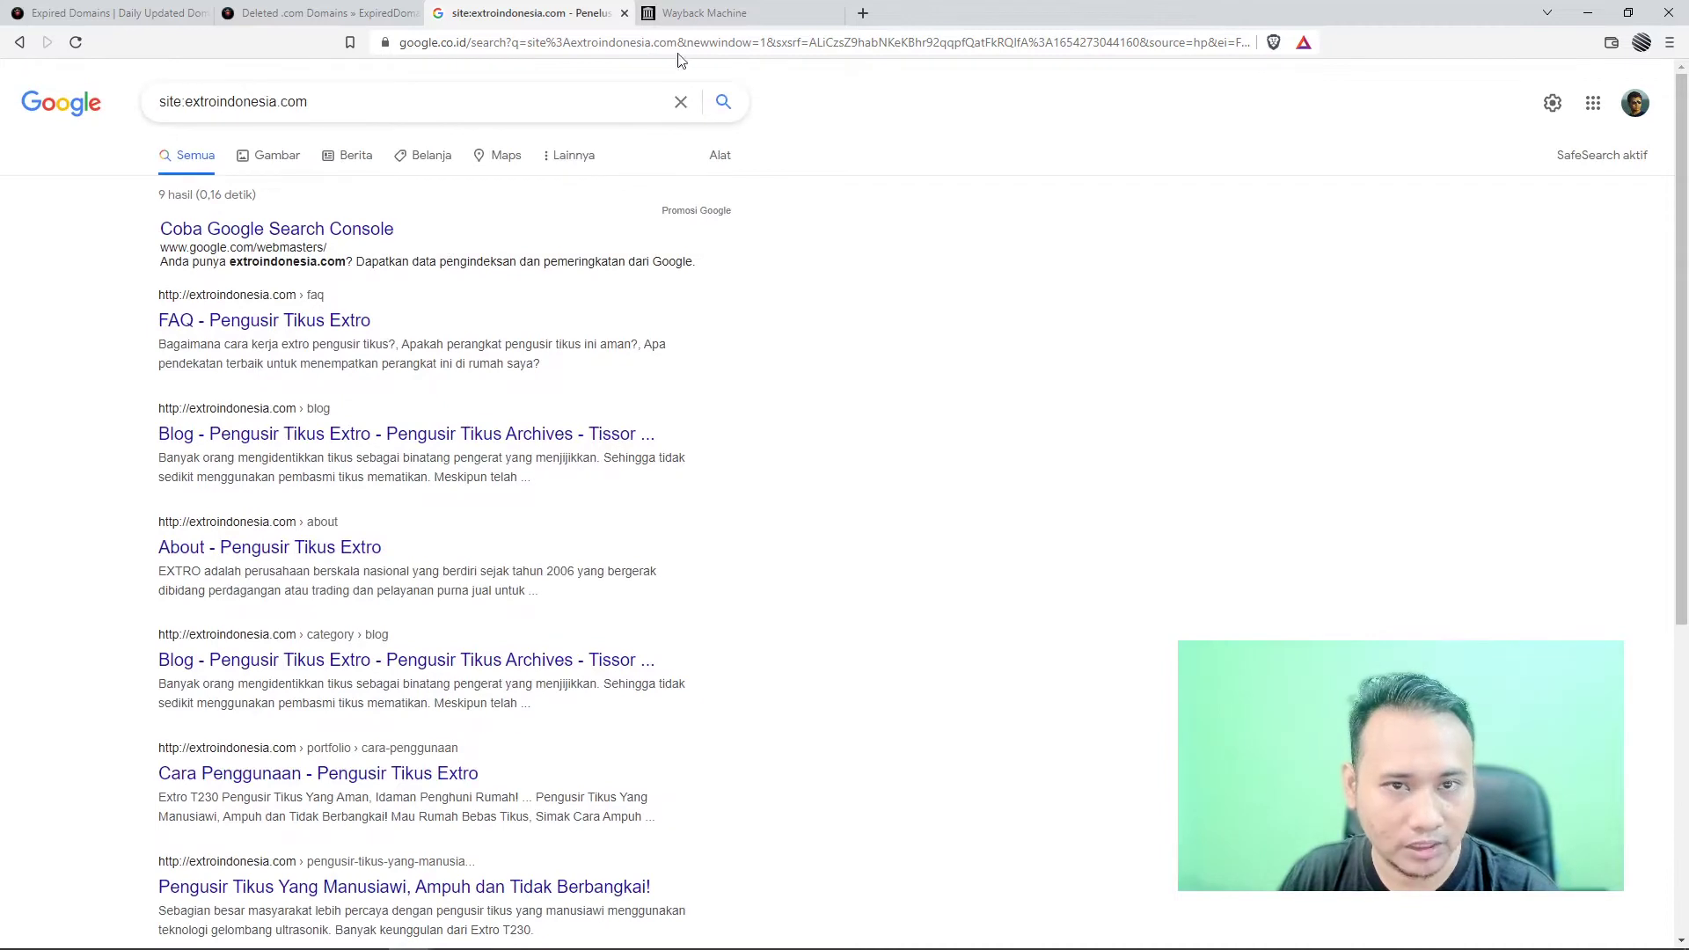
click(702, 13)
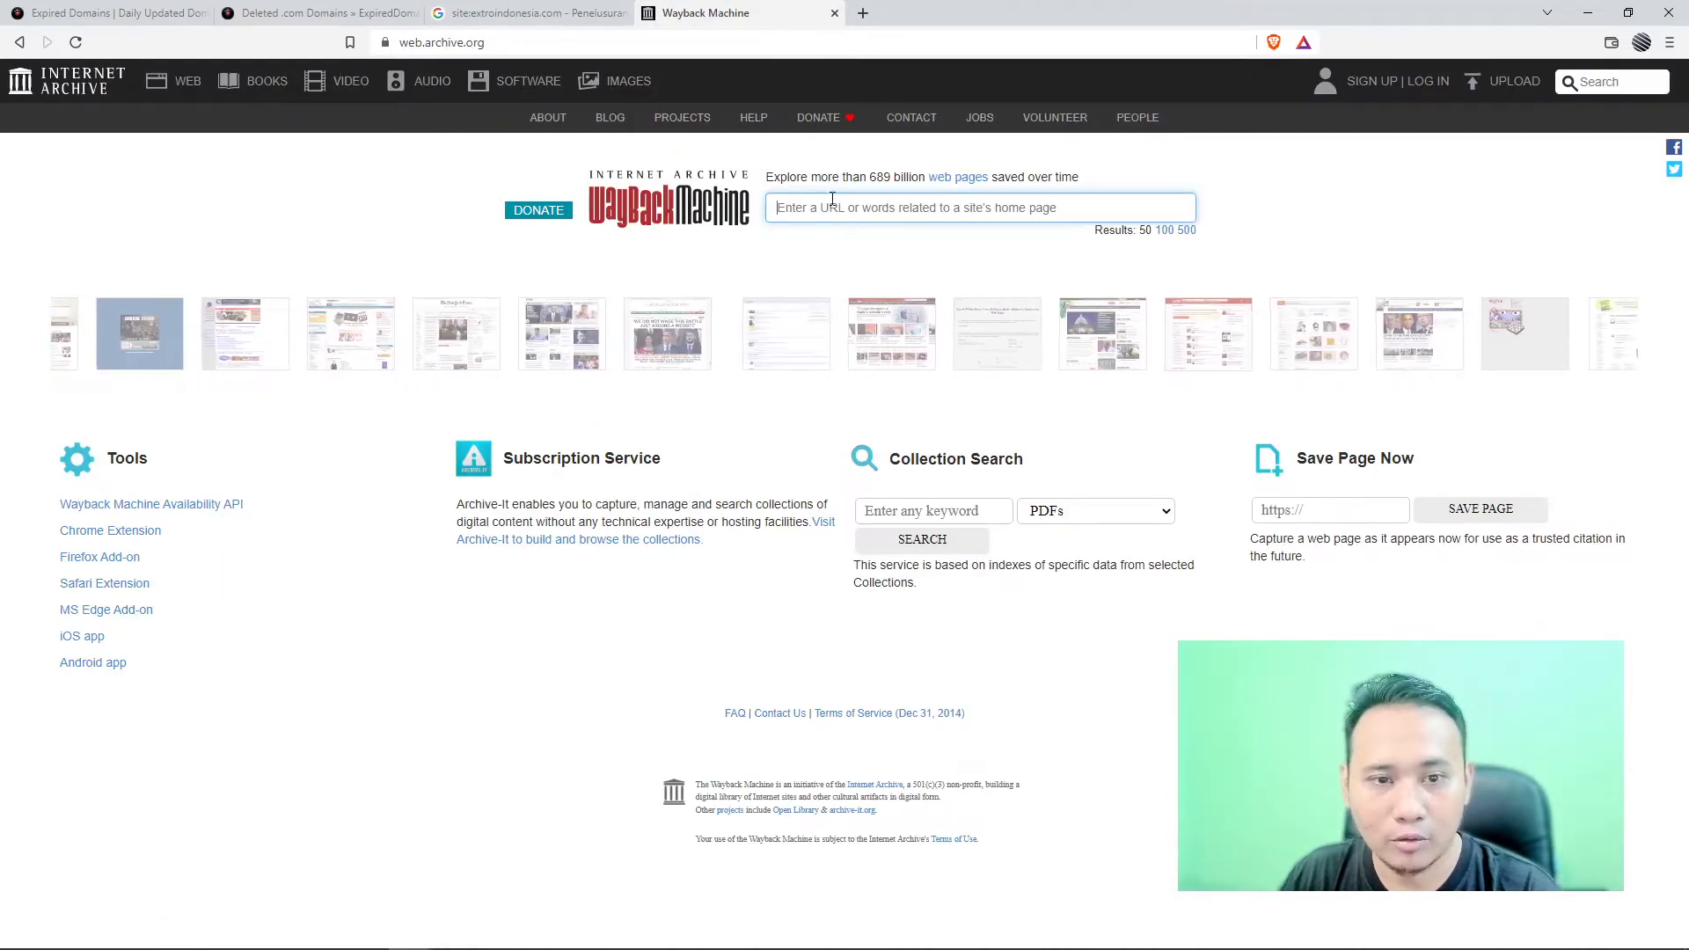
click(520, 17)
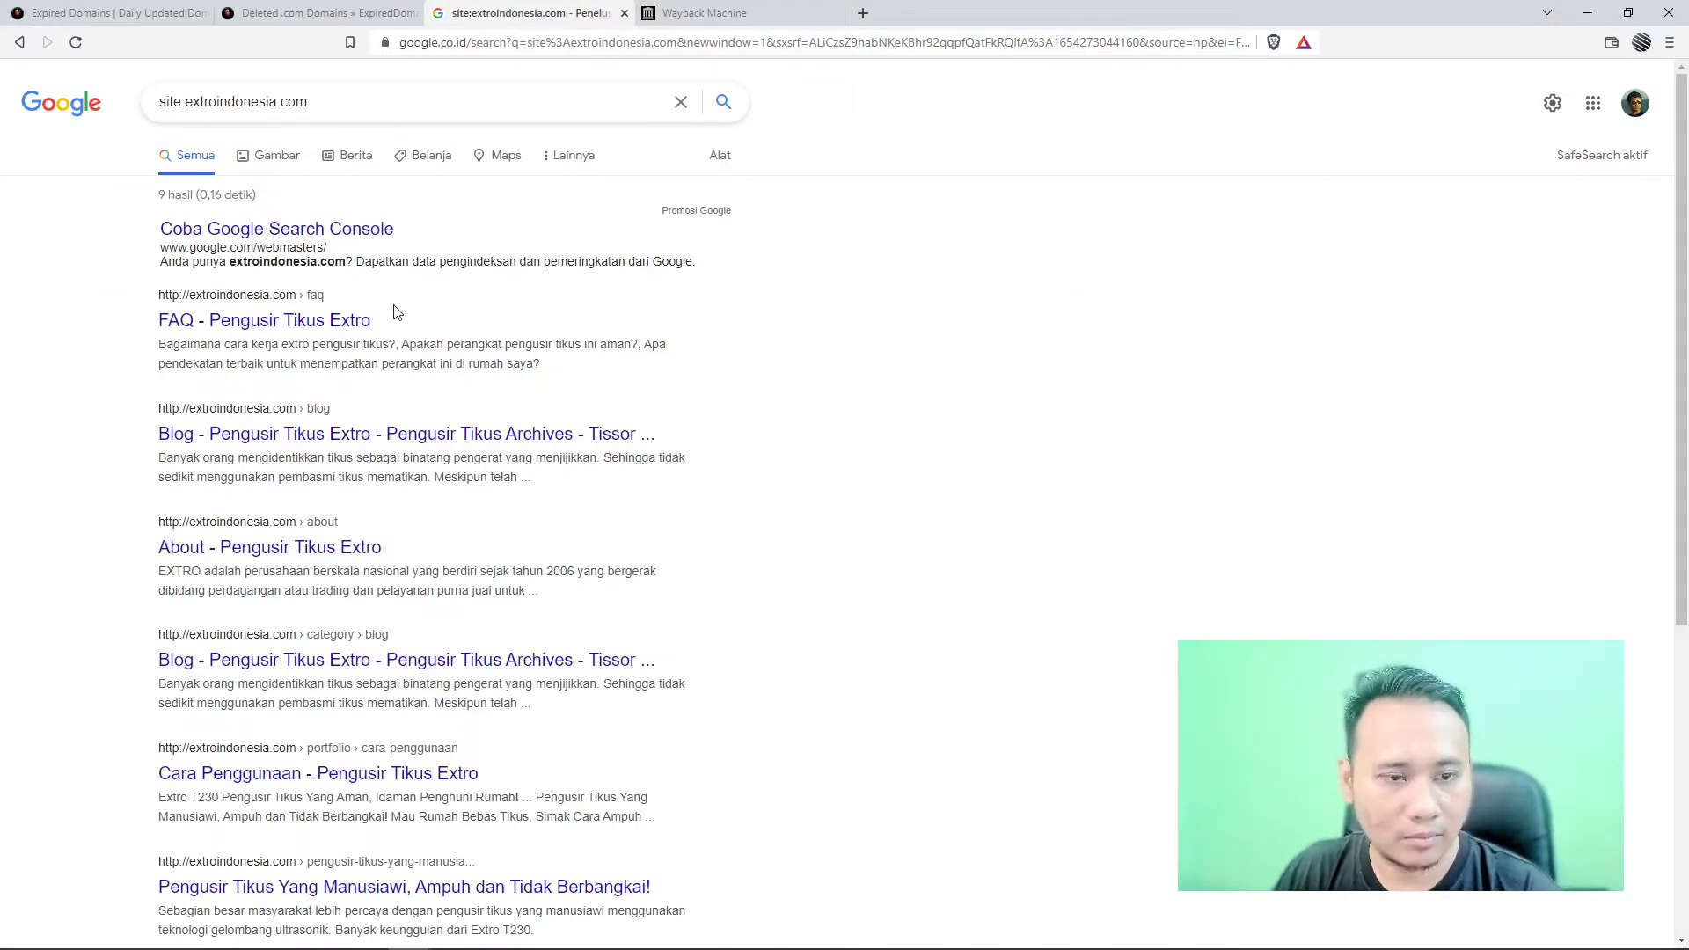
scroll(373, 422, down, 1)
scroll(373, 422, up, 1)
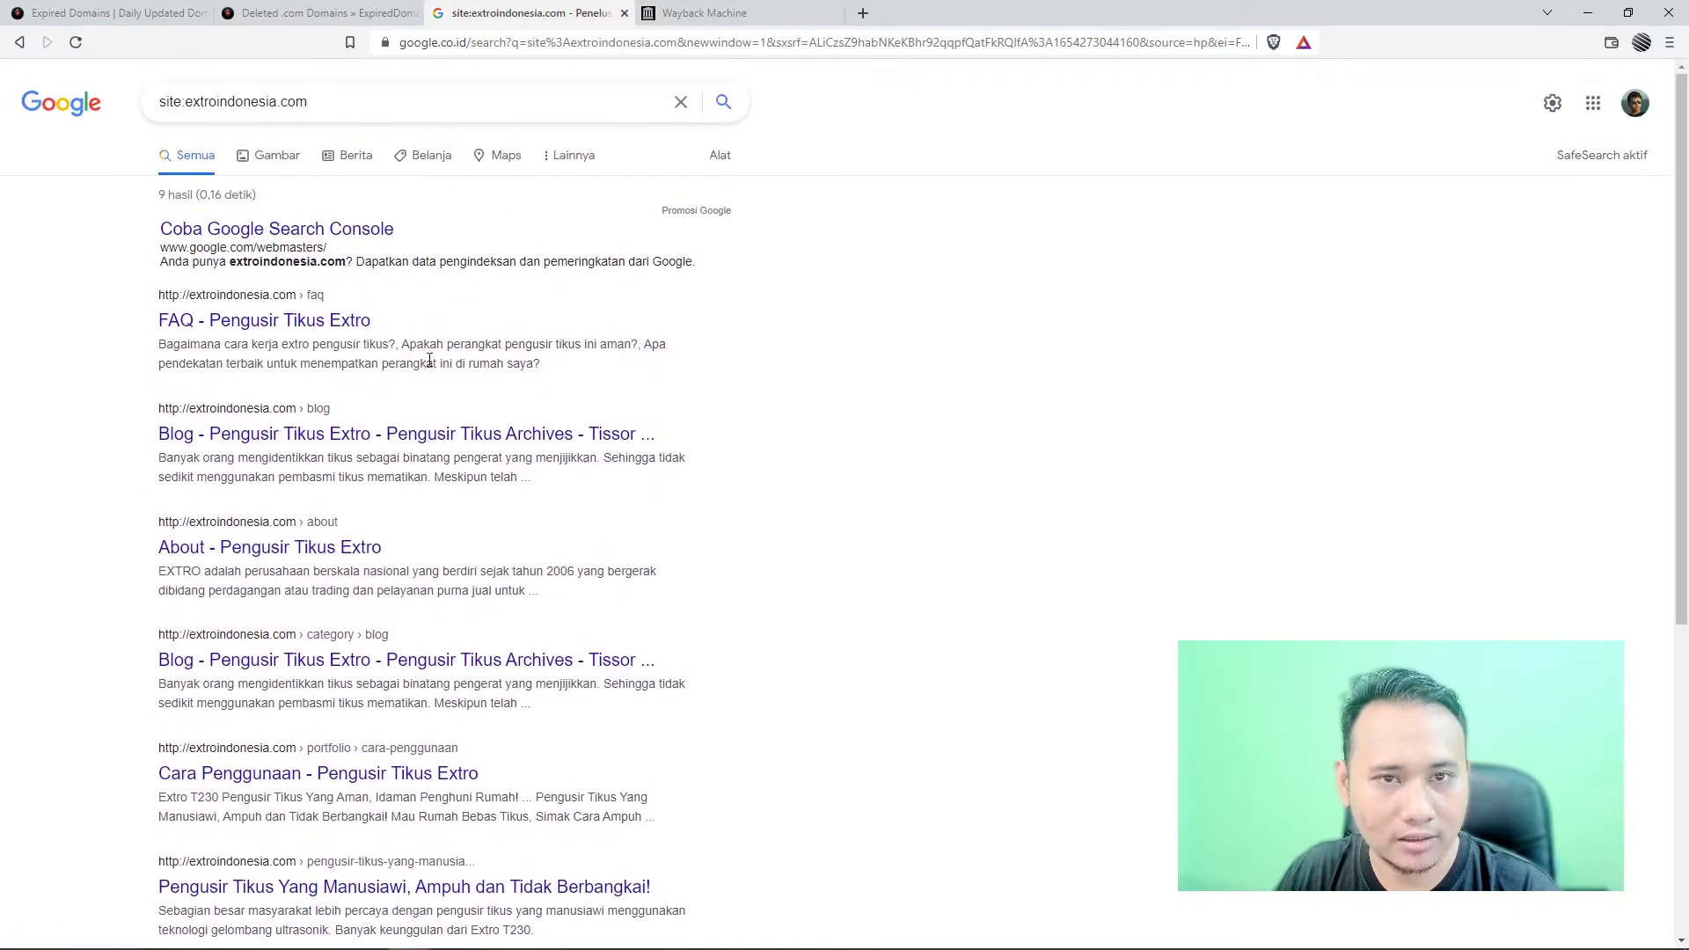
click(704, 13)
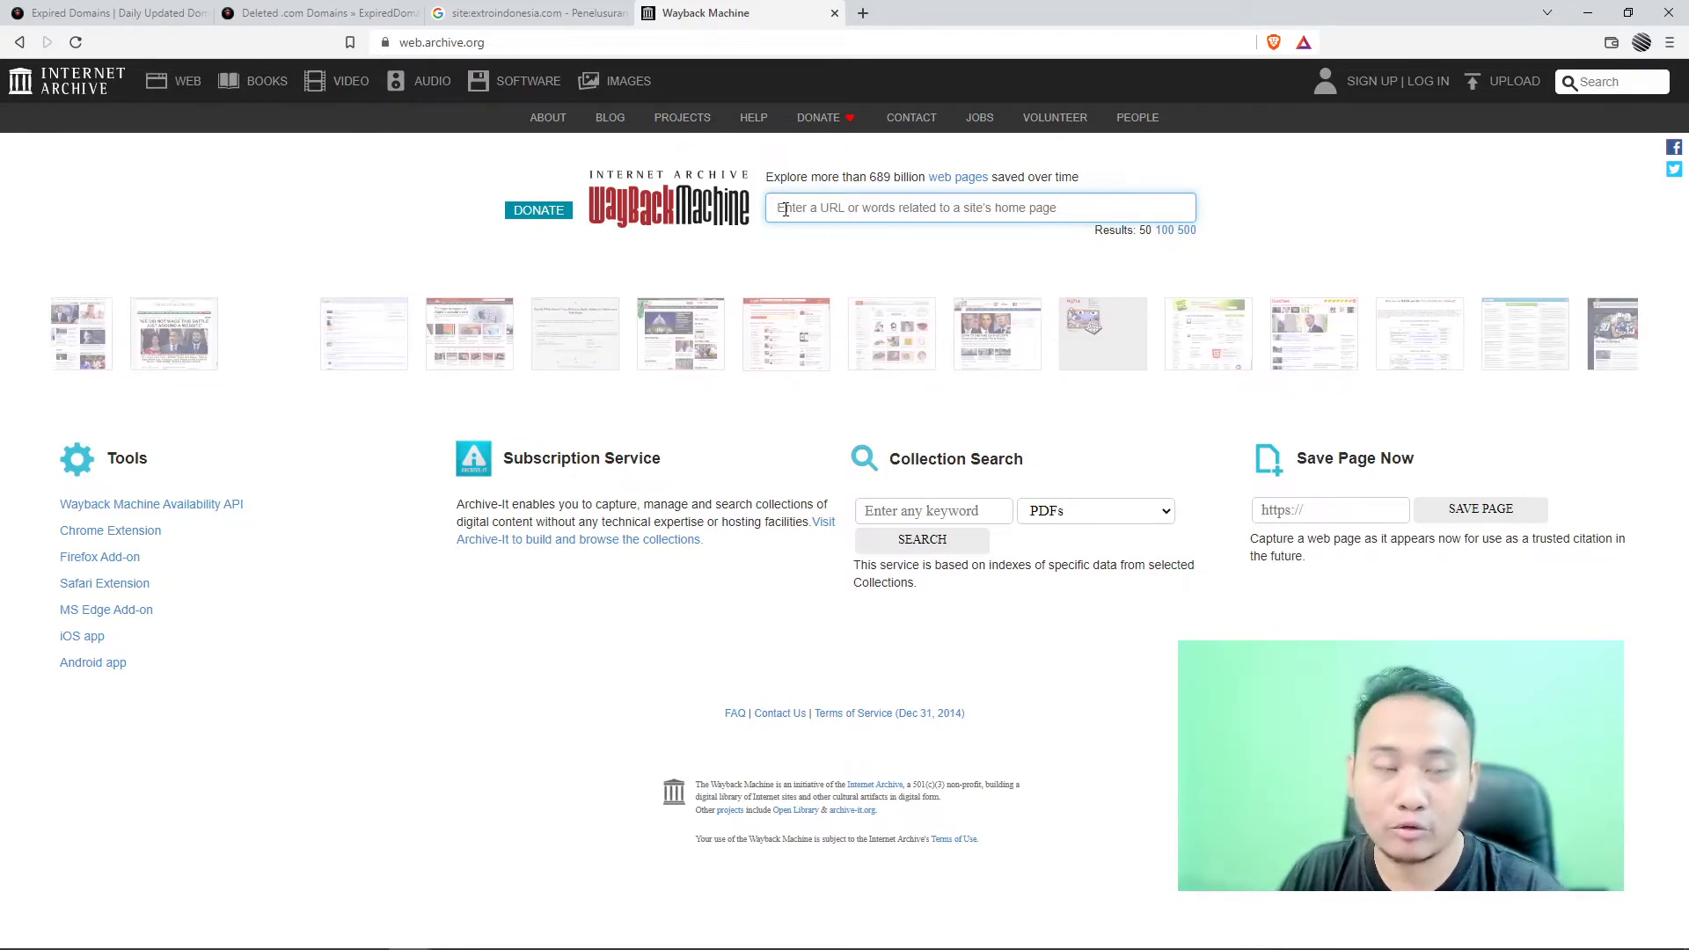
- Pick itcindonesia.com from the deleted domains list and search Google for site:itcindonesia.com
click(315, 16)
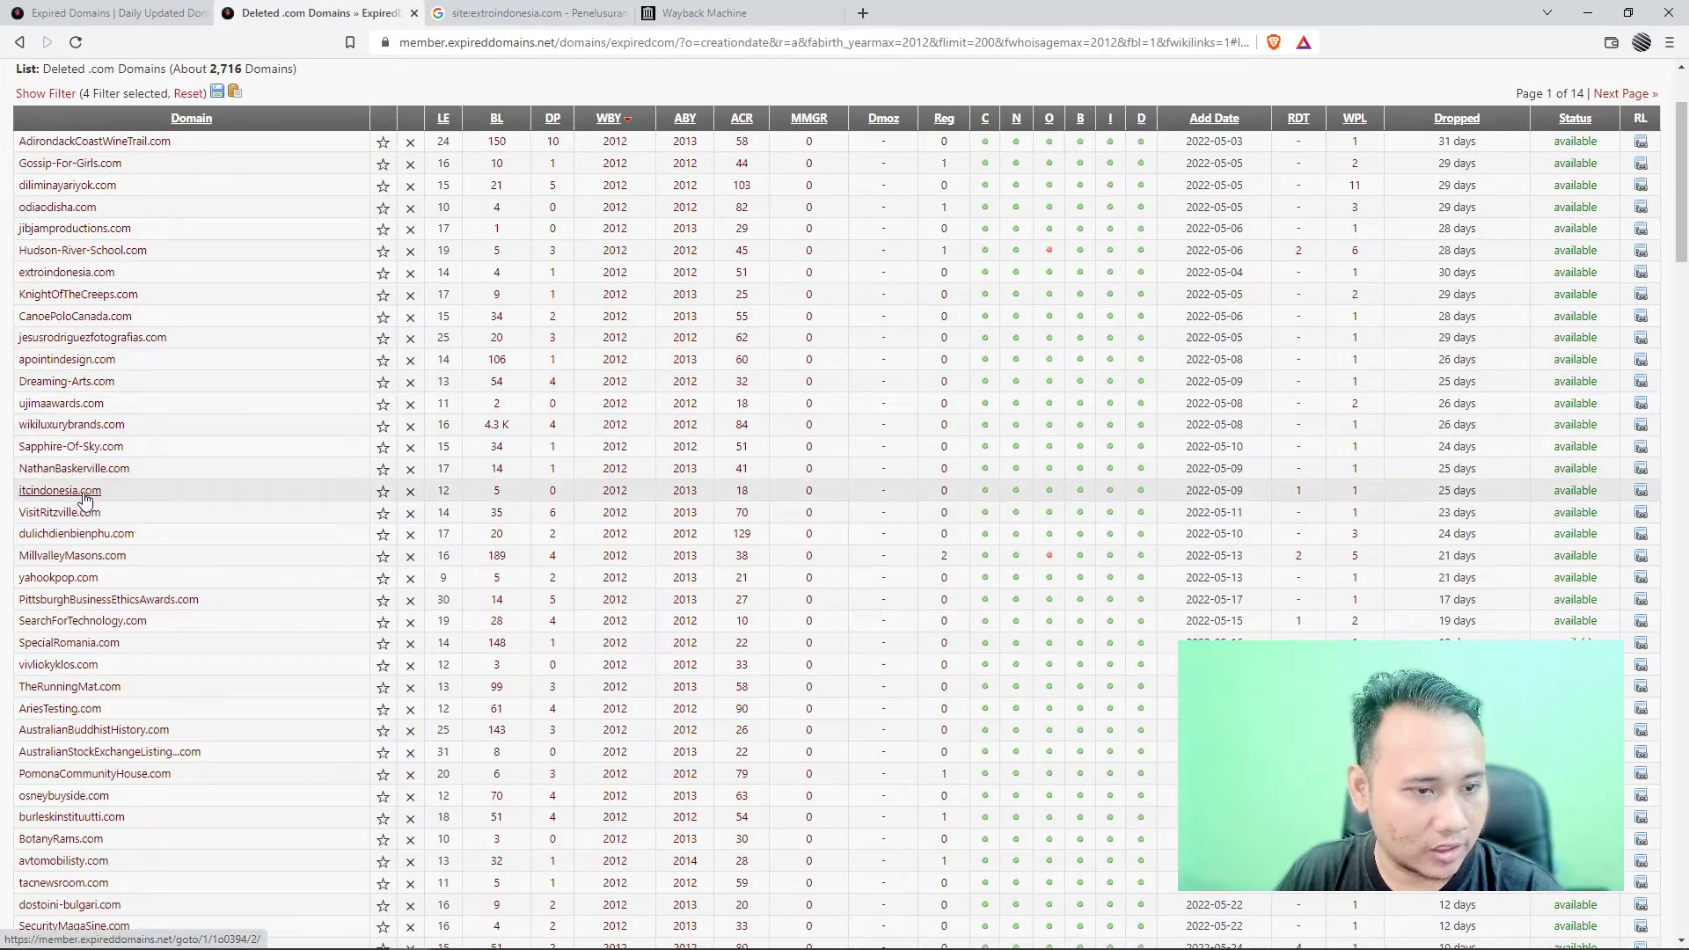
click(497, 14)
drag(217, 107, 189, 107)
text(itcindonesia.com)
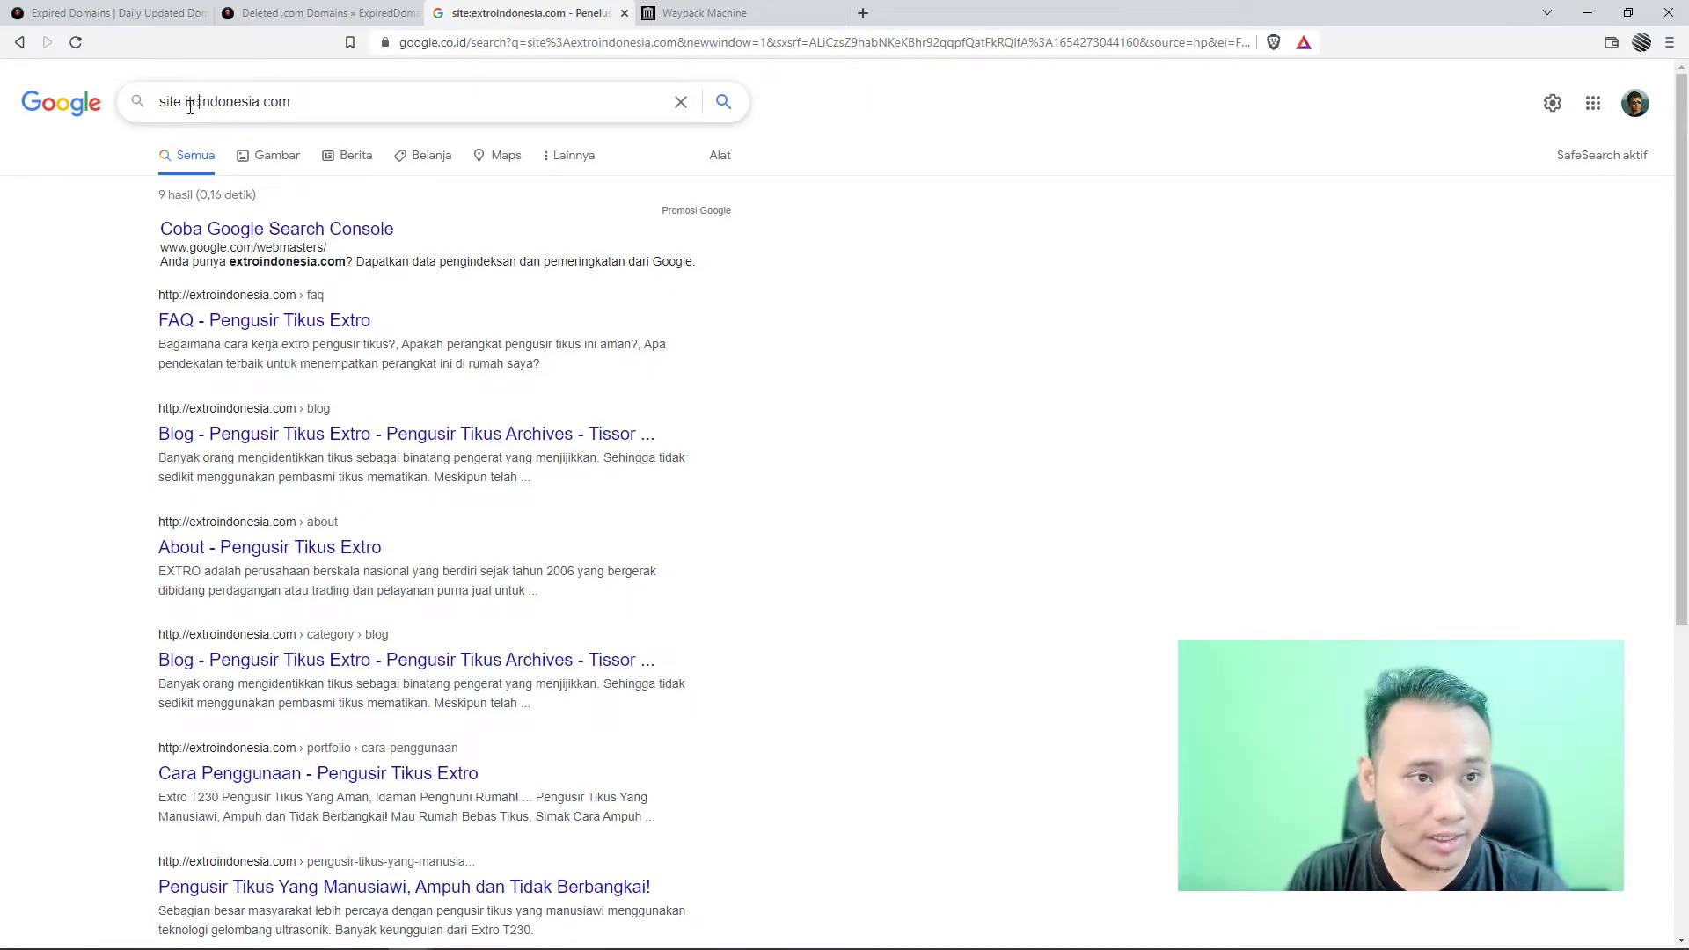
key(Return)
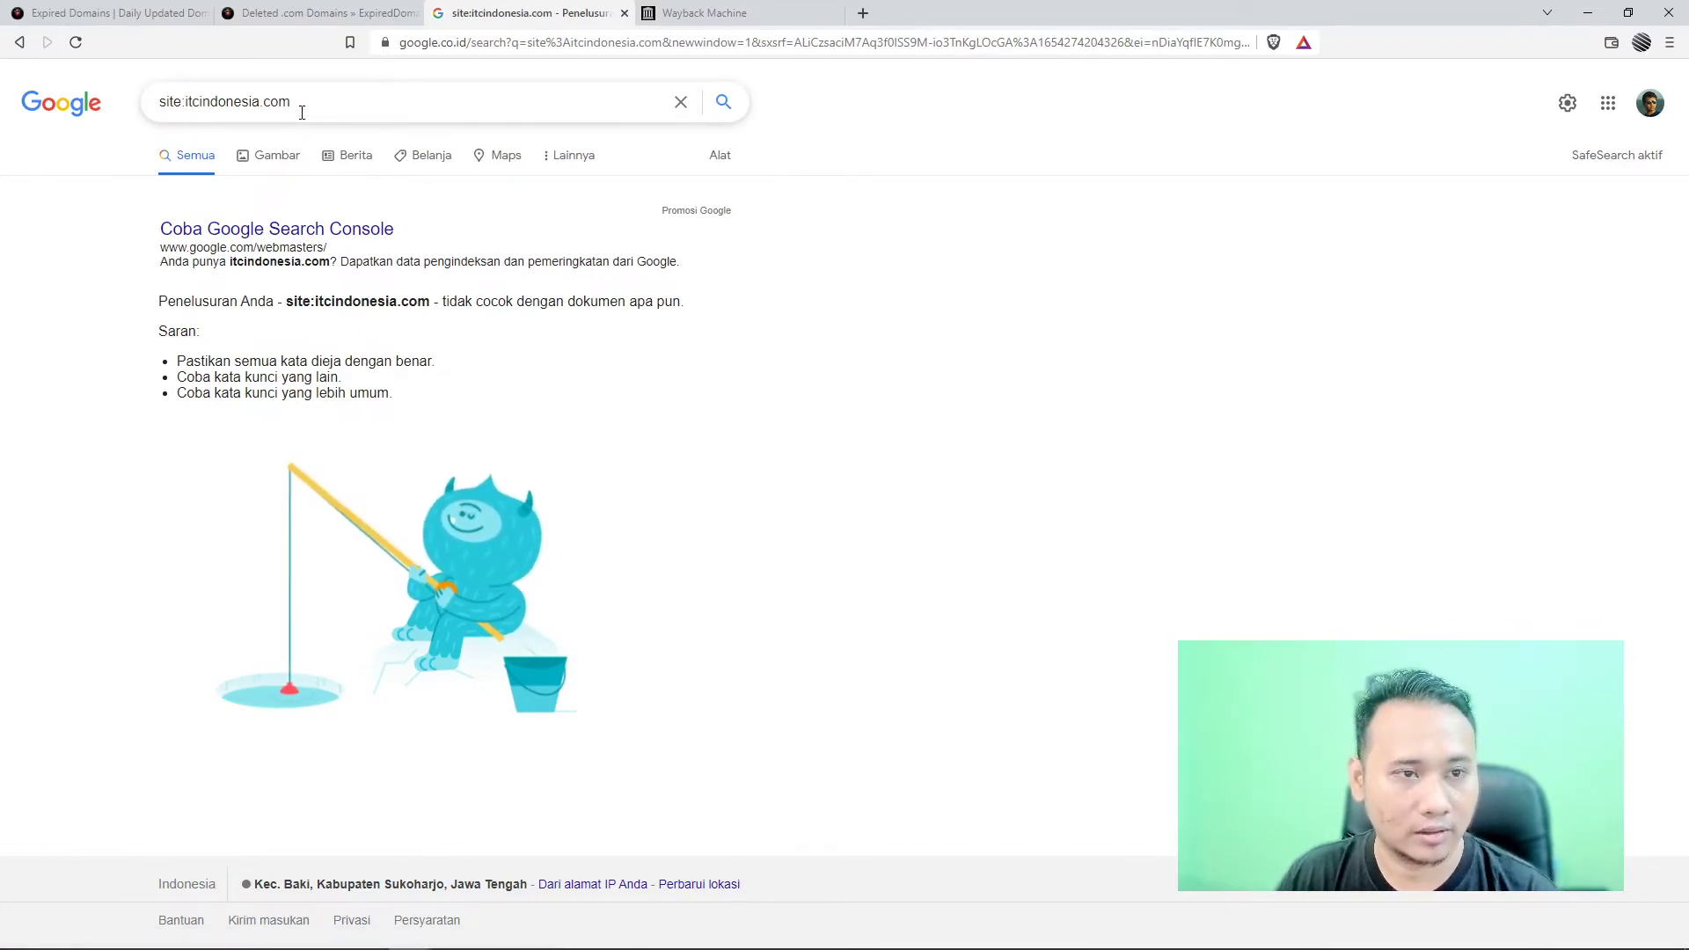
- Copy itcindonesia.com from the Google query and look up its archive history in the Wayback Machine
drag(303, 101, 185, 101)
key(ctrl+c)
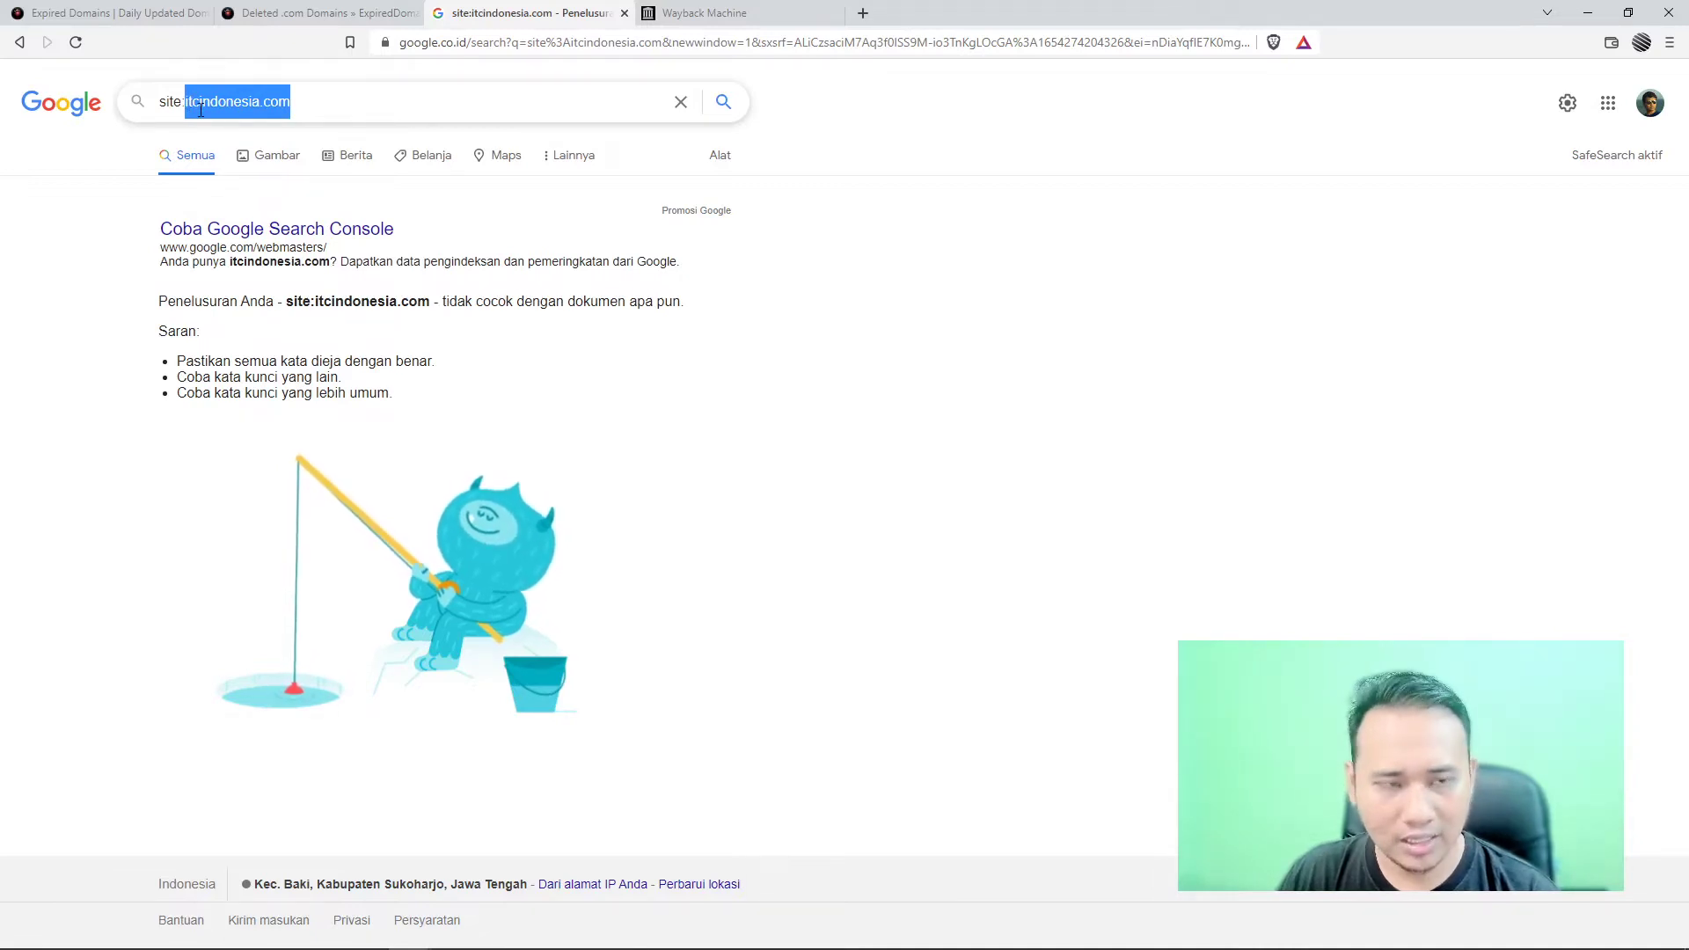
click(730, 13)
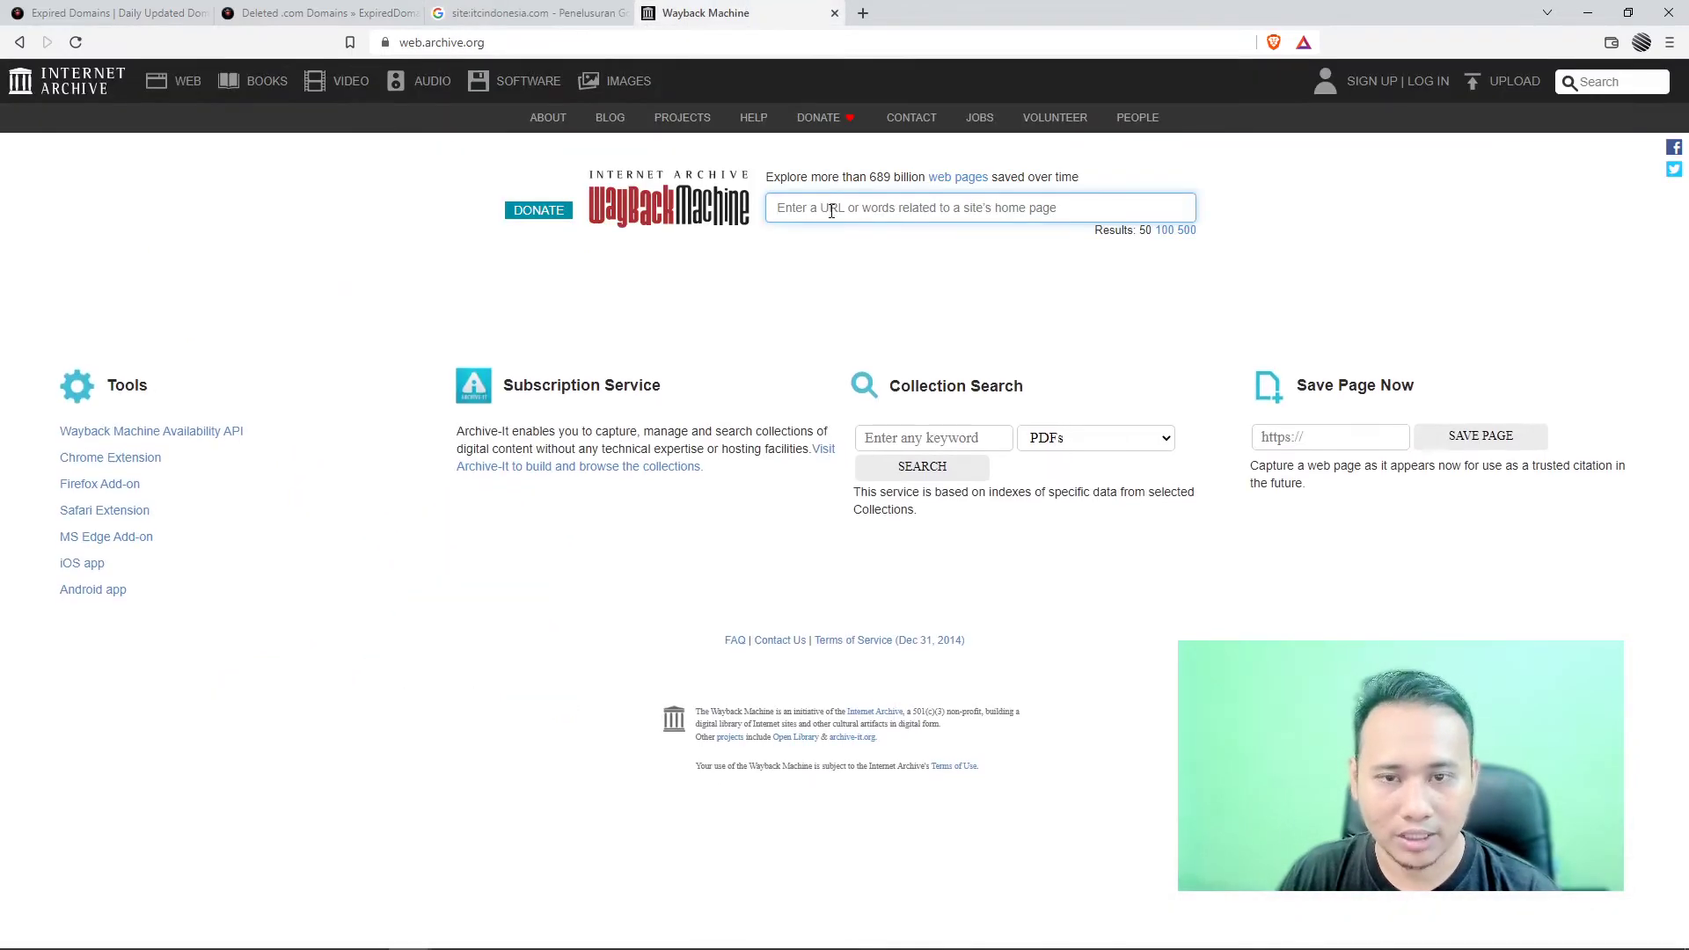
key(ctrl+v)
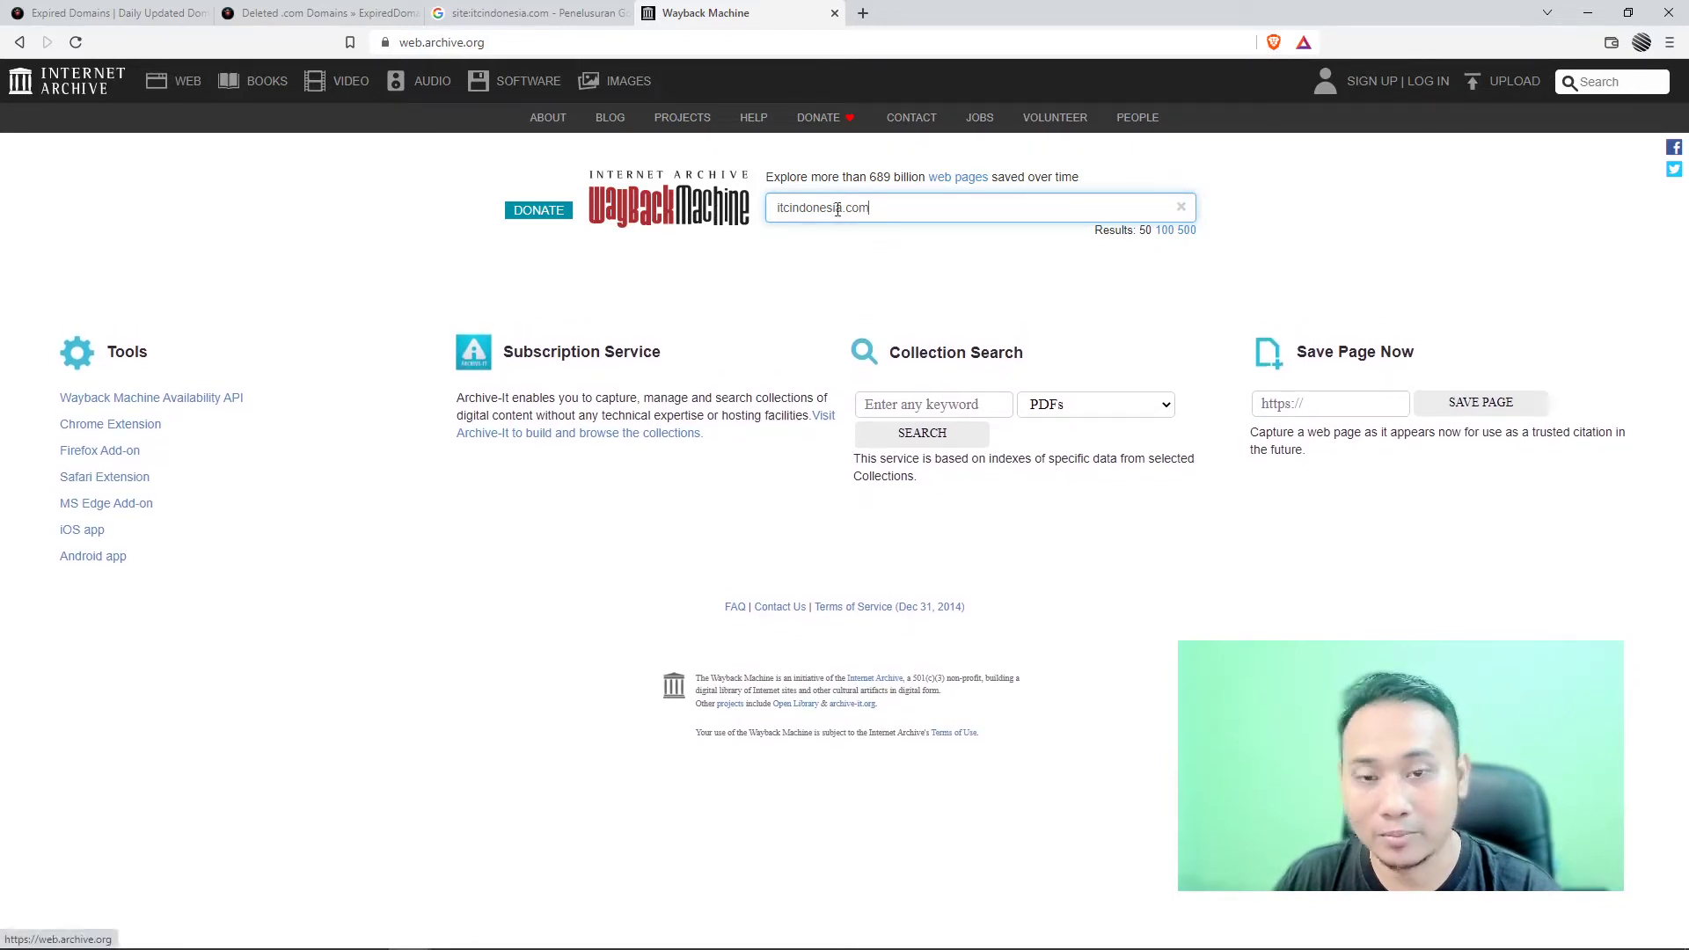
key(Return)
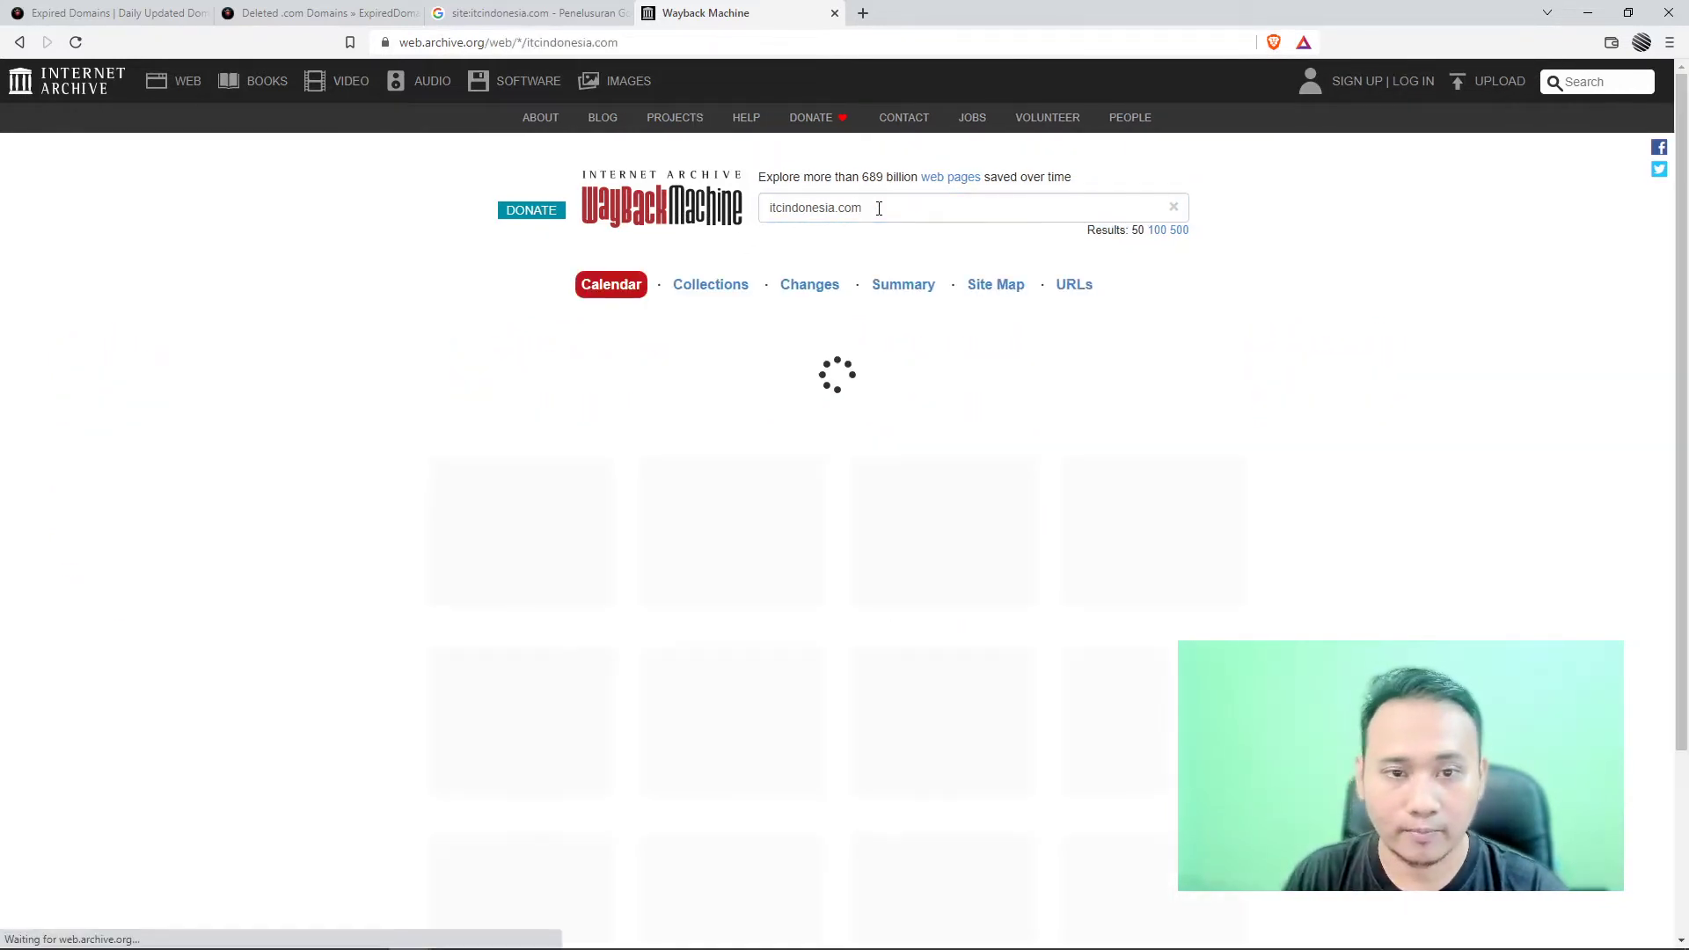
- Check the September 16, 2019 snapshot of itcindonesia.com and return to the capture calendar
scroll(1043, 437, down, 1)
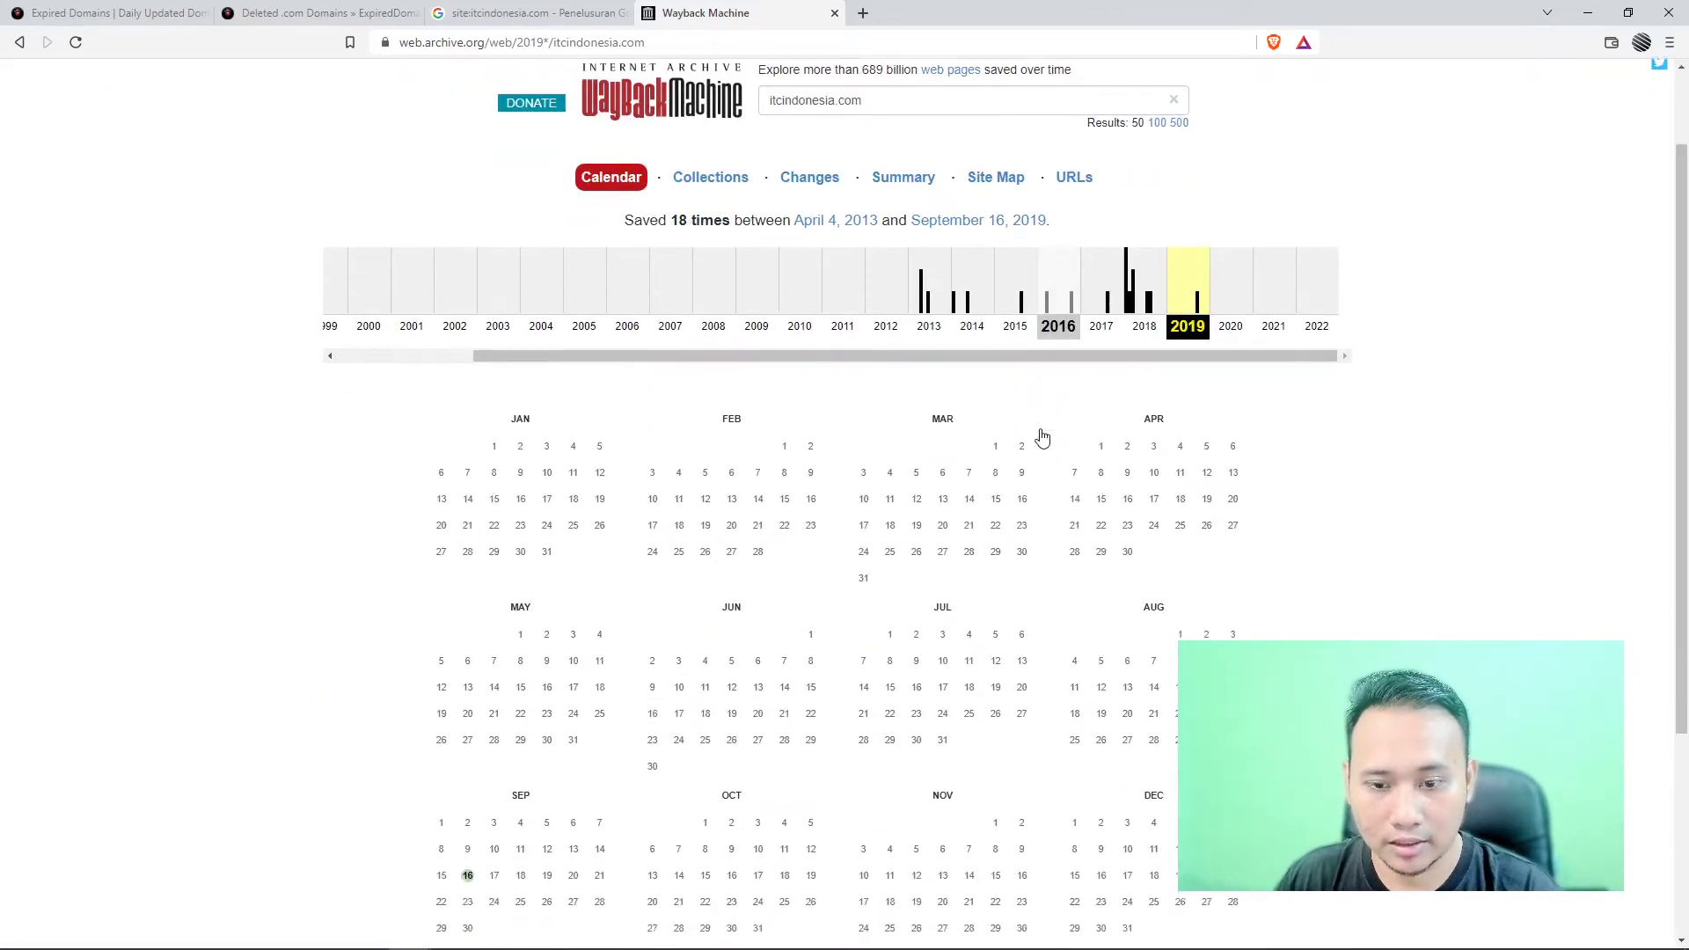
scroll(1042, 437, down, 2)
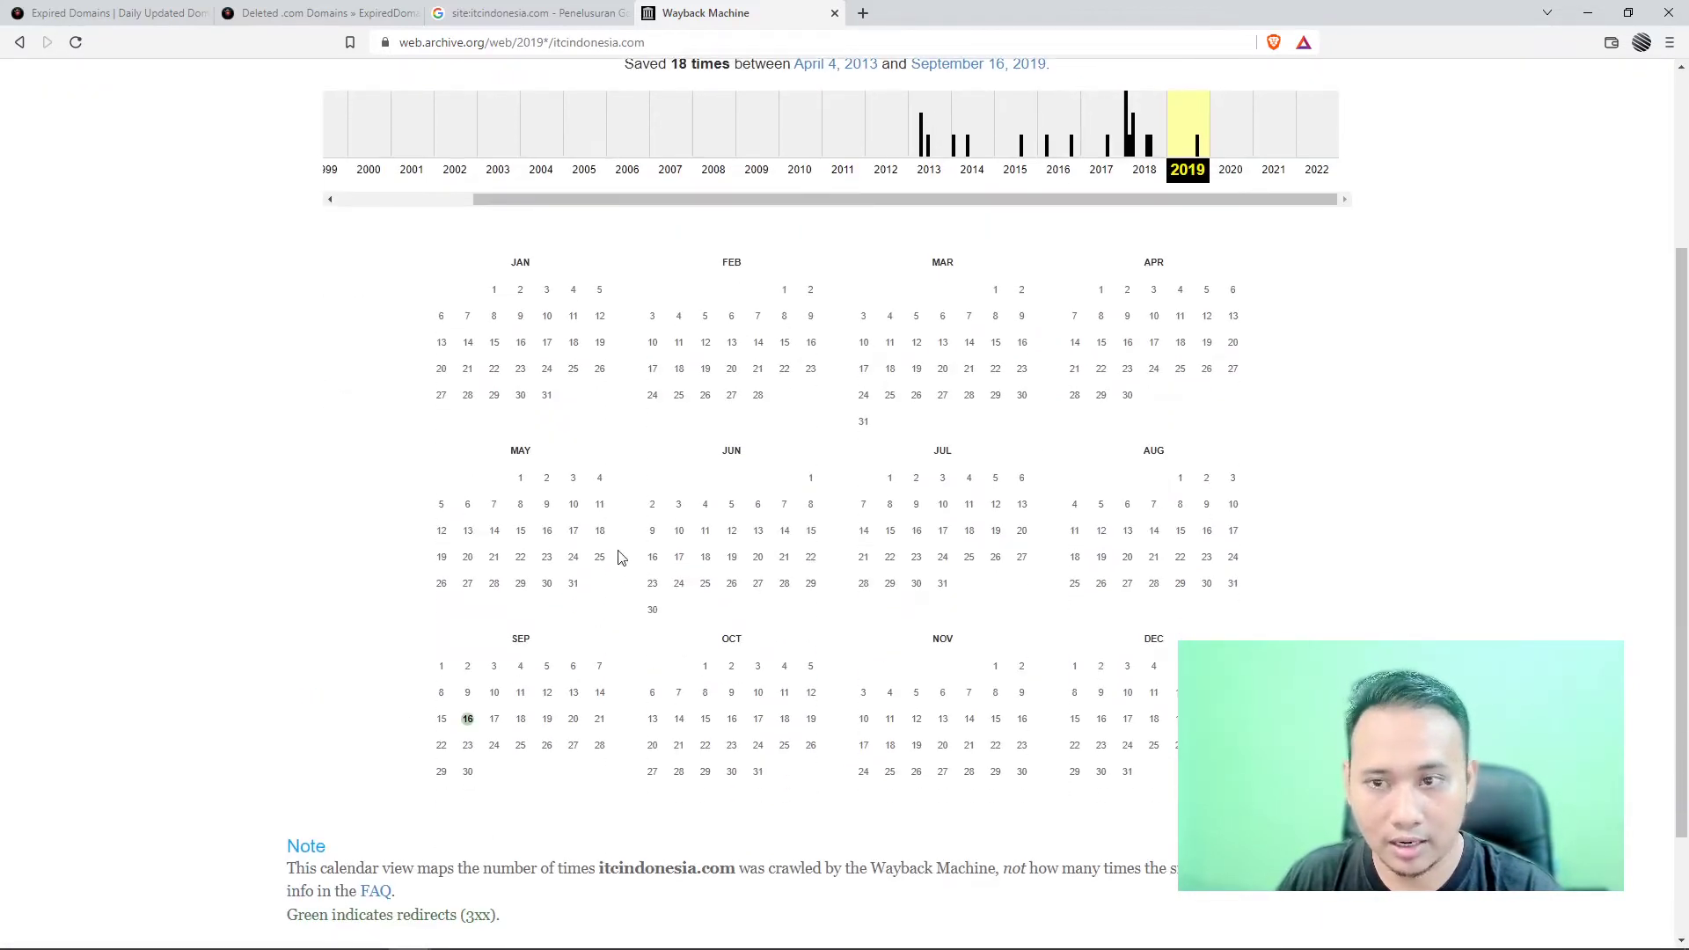
mouse_move(469, 719)
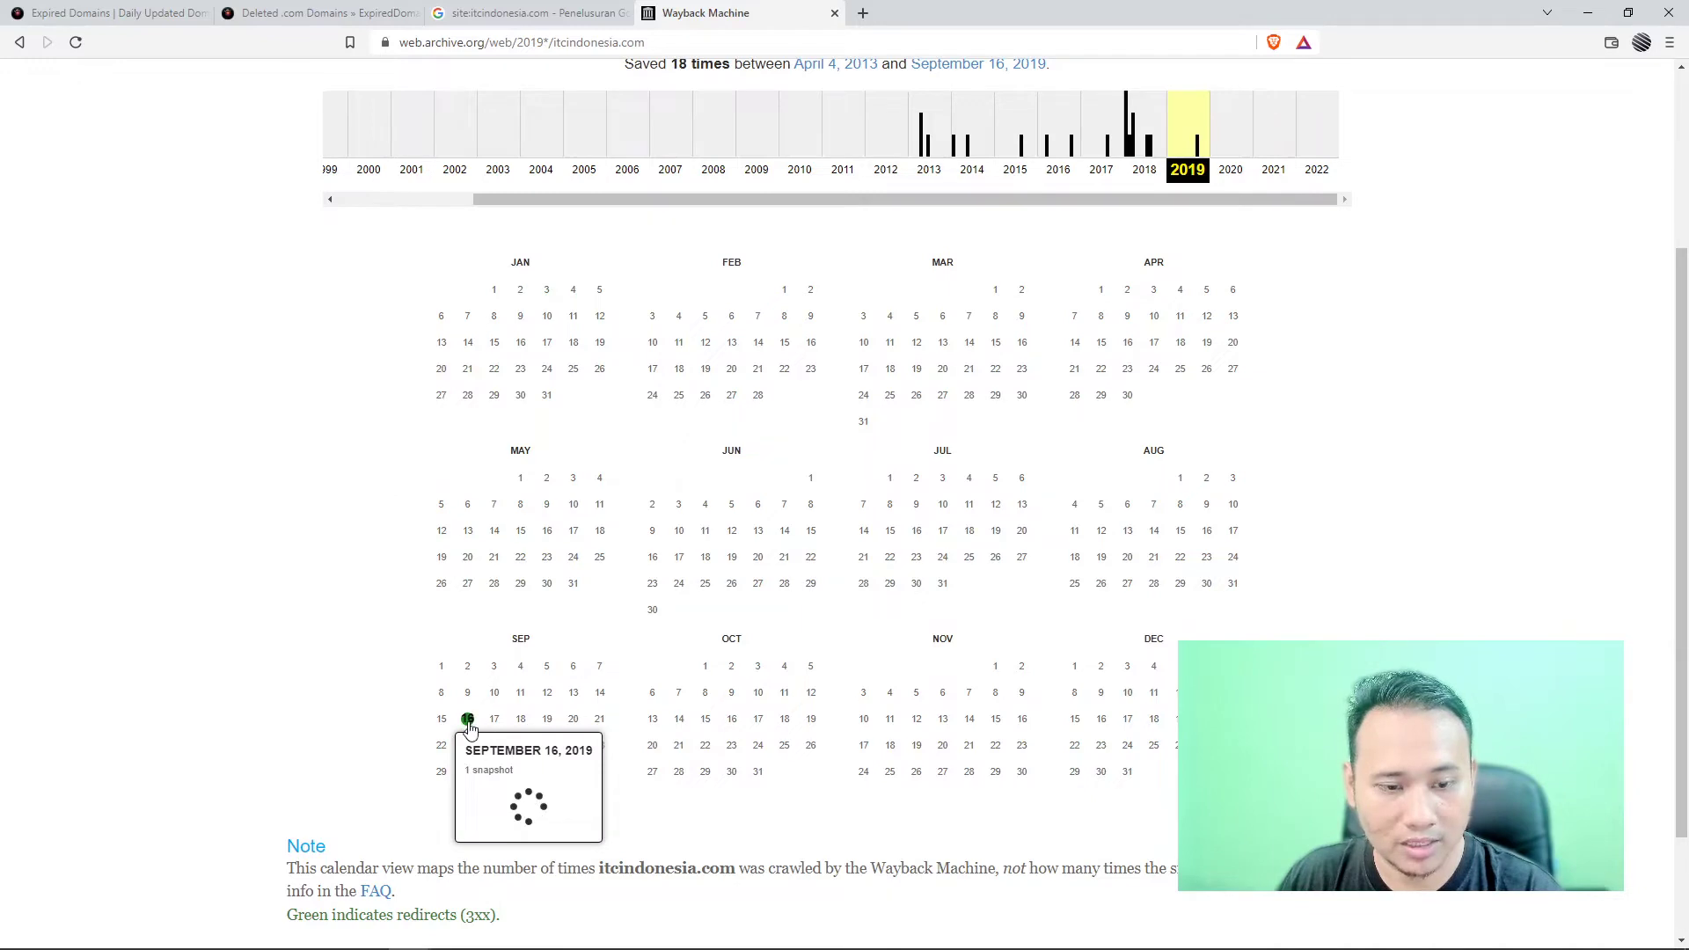
click(503, 789)
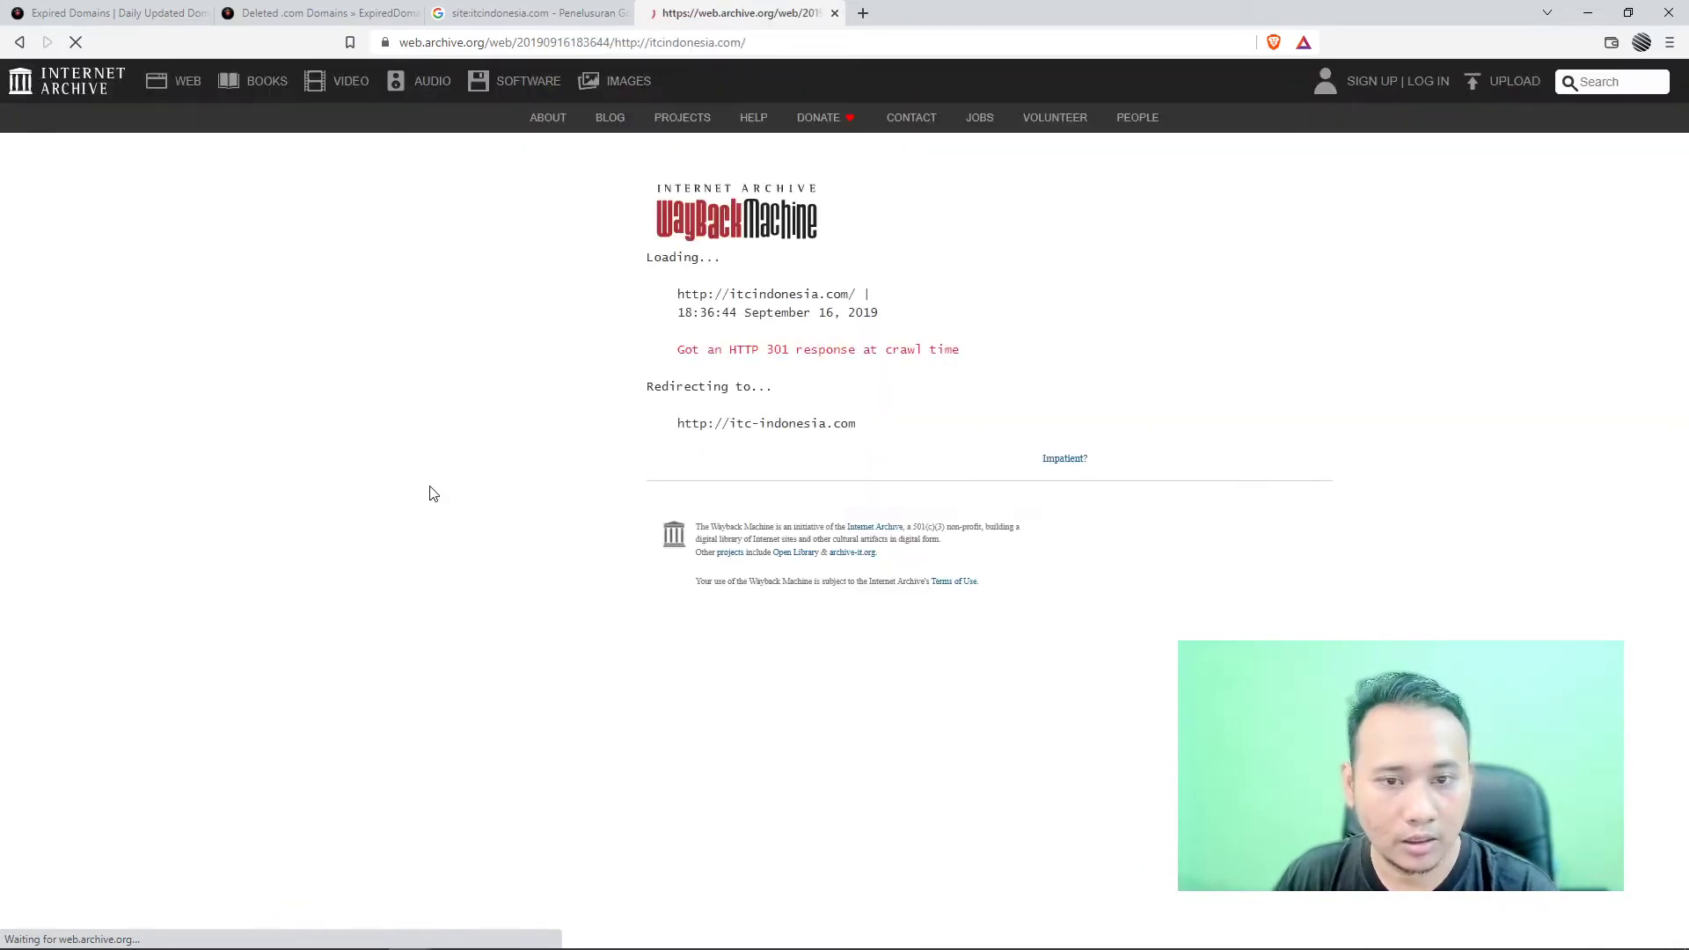
click(21, 42)
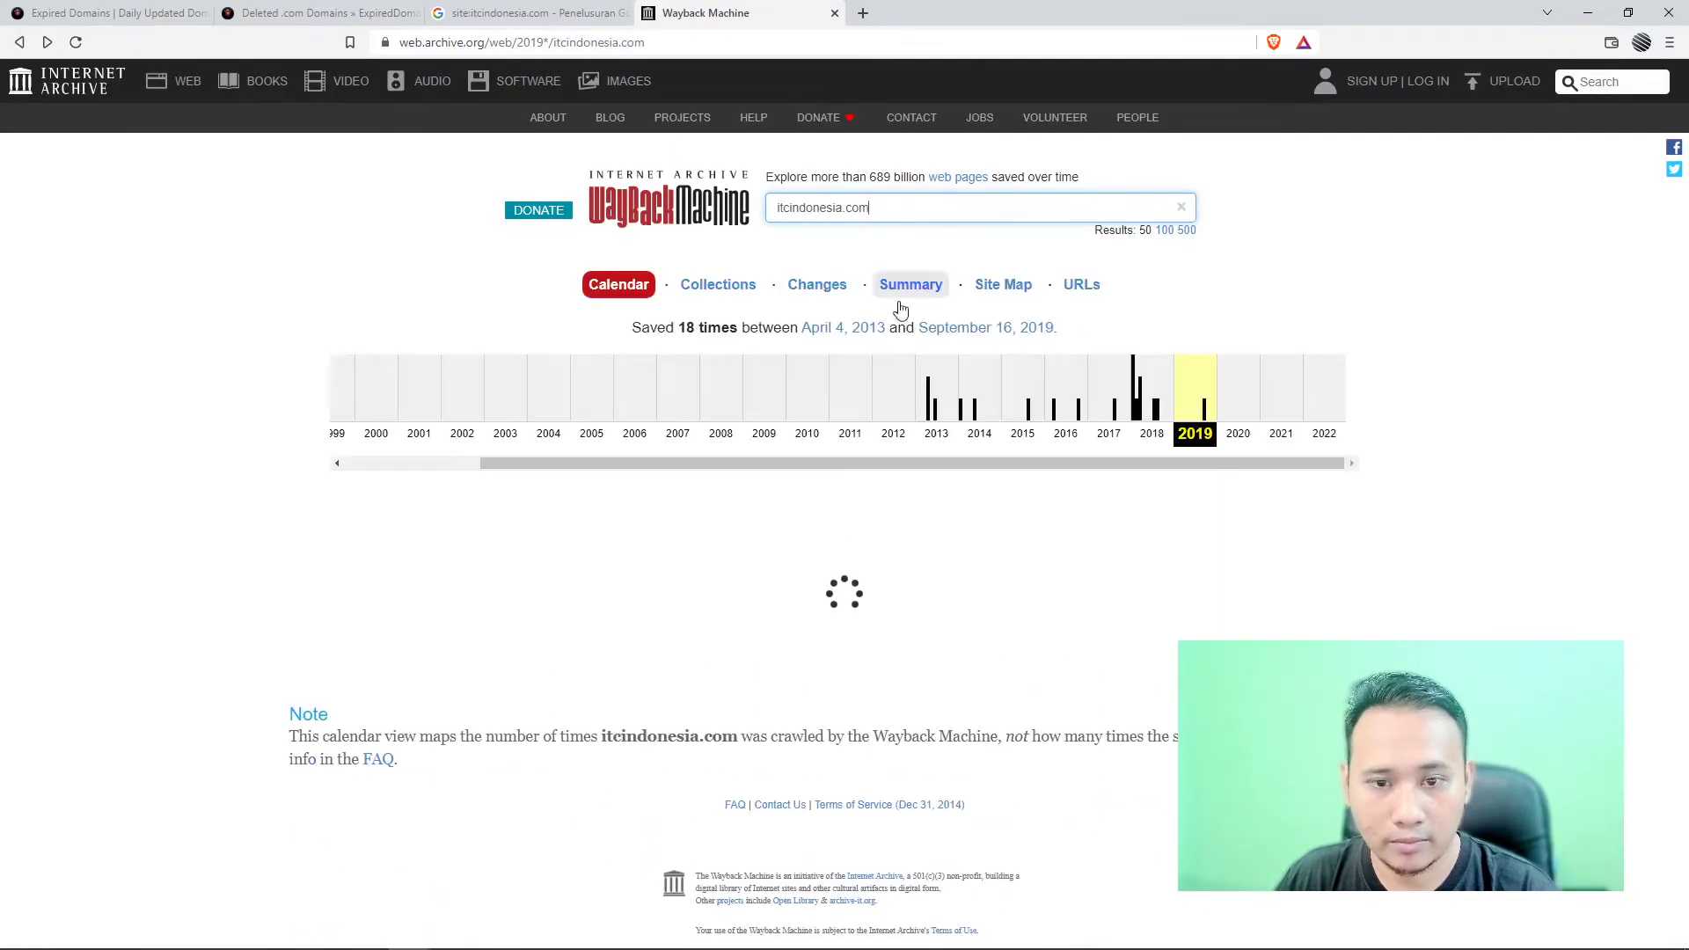
- Show the 2018 captures of itcindonesia.com, check the January 13, 2018 snapshot and return to the calendar
click(1129, 414)
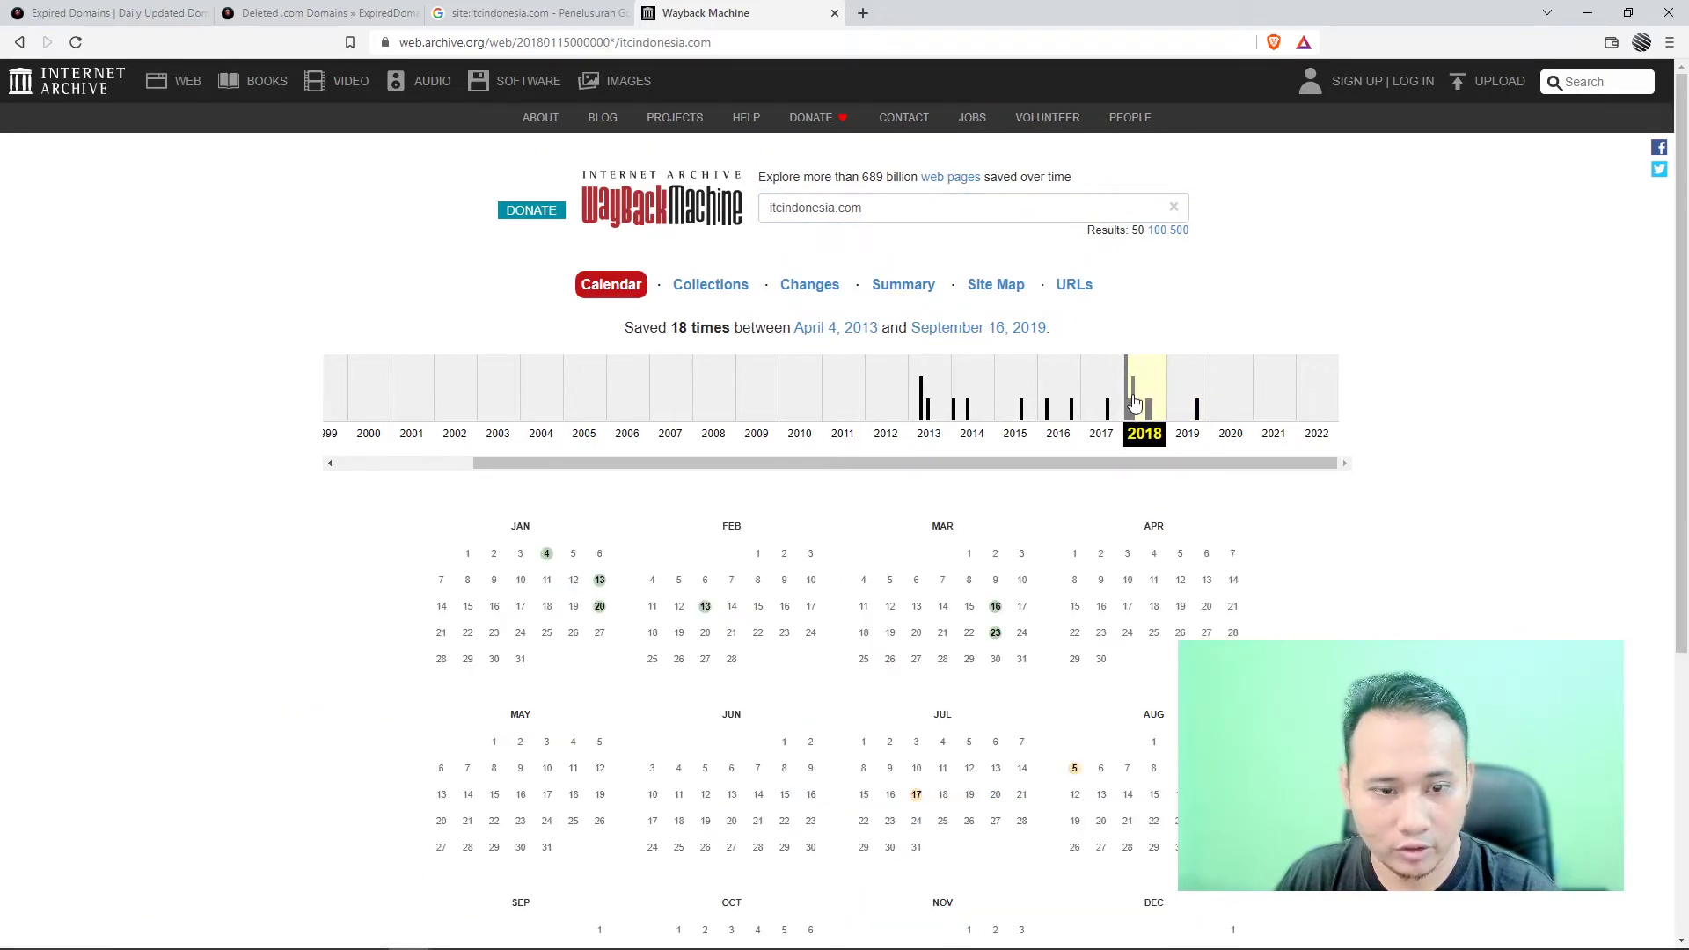
mouse_move(600, 595)
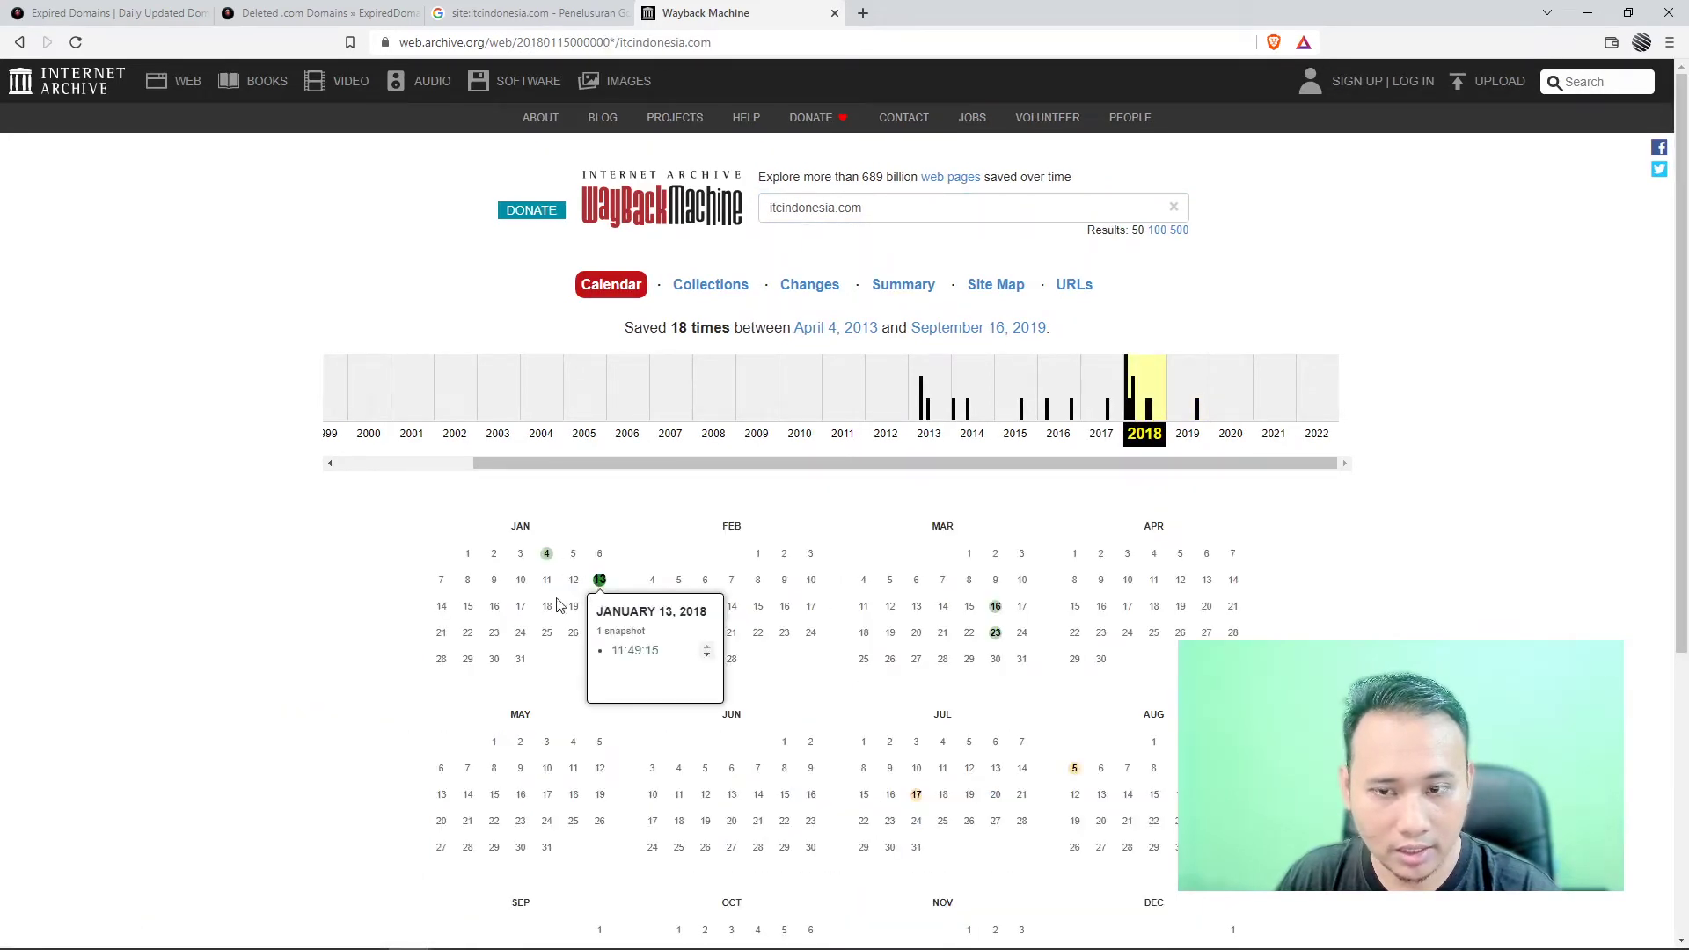
click(634, 650)
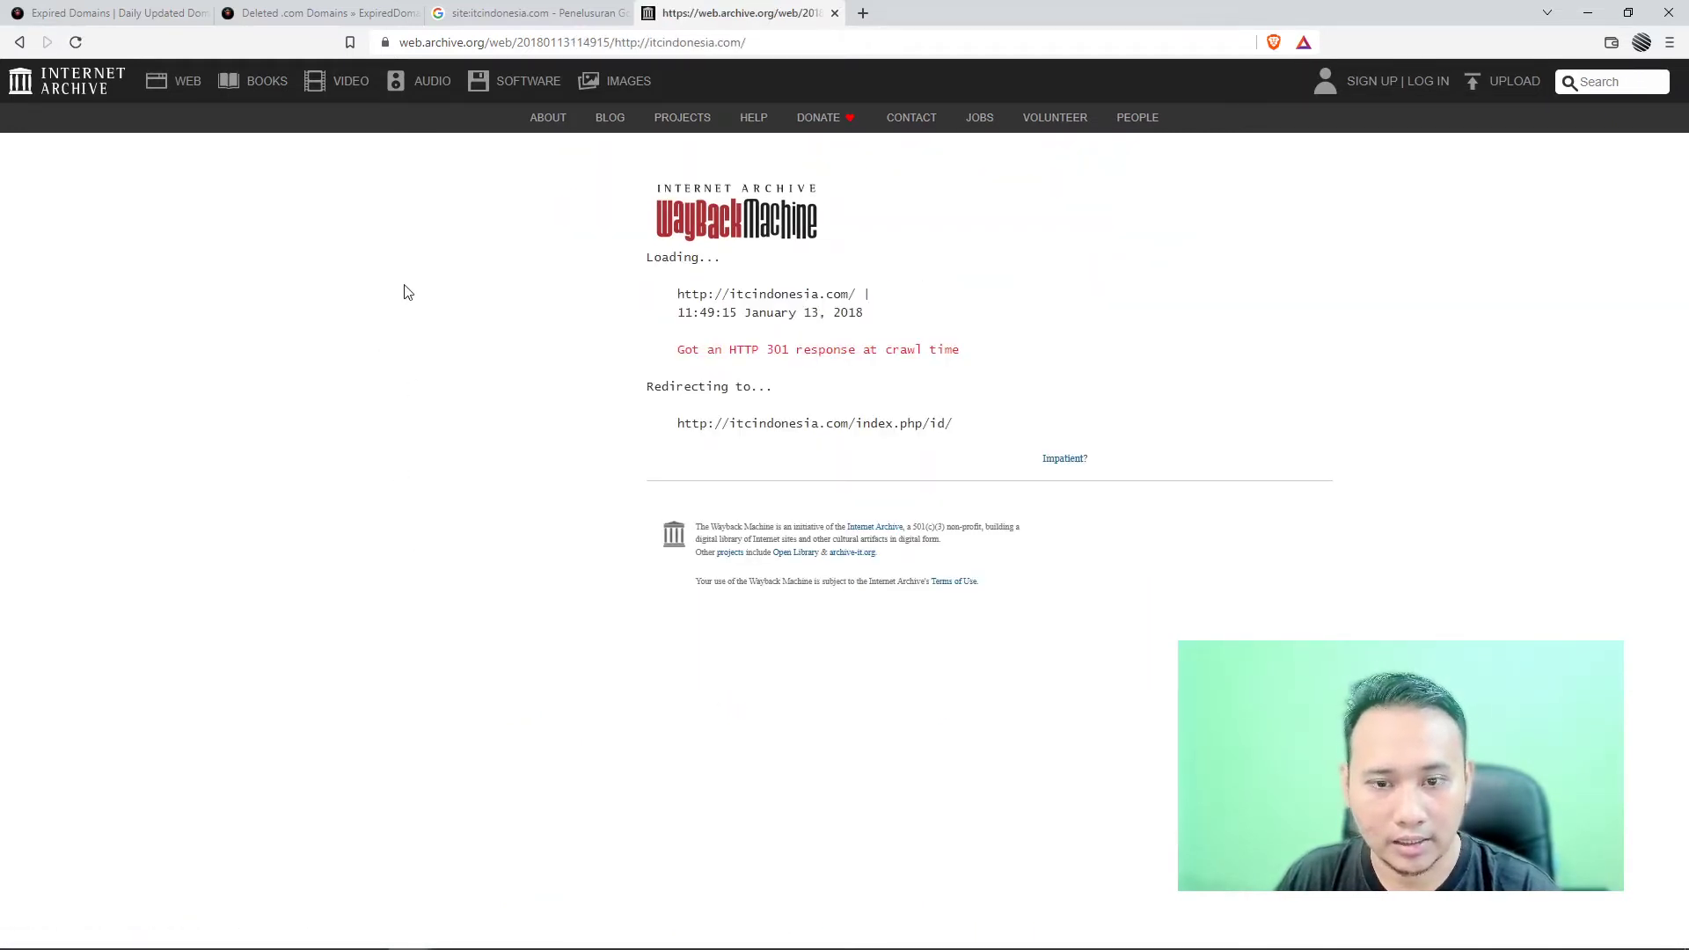
key(alt+Left)
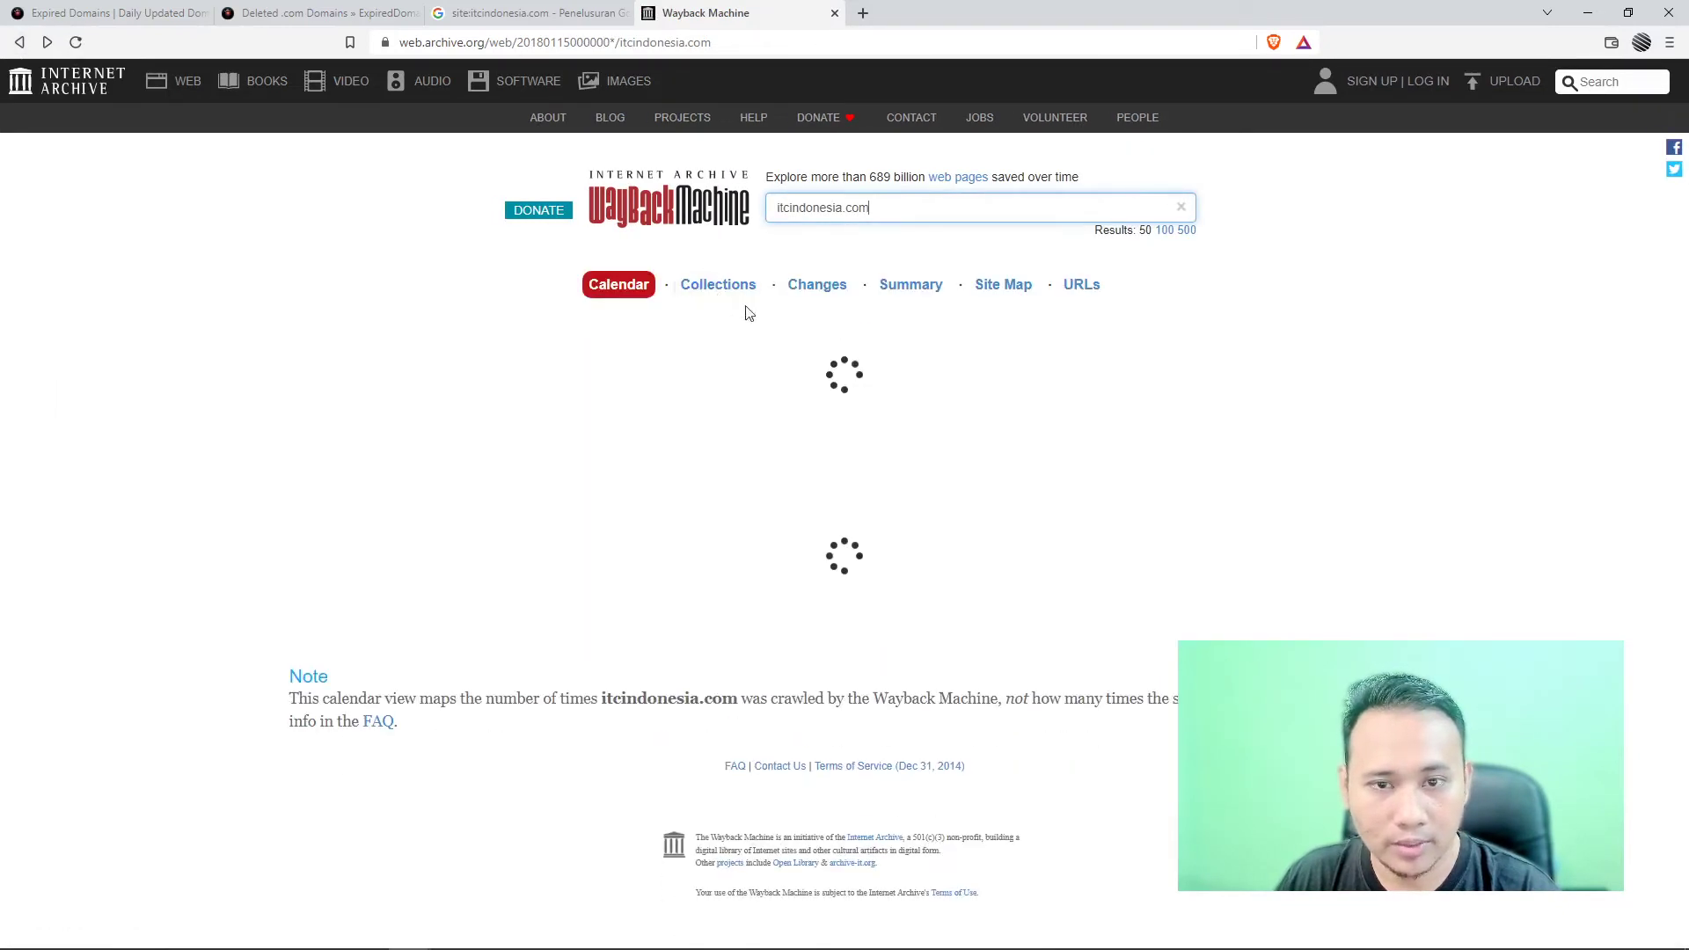
scroll(935, 651, down, 3)
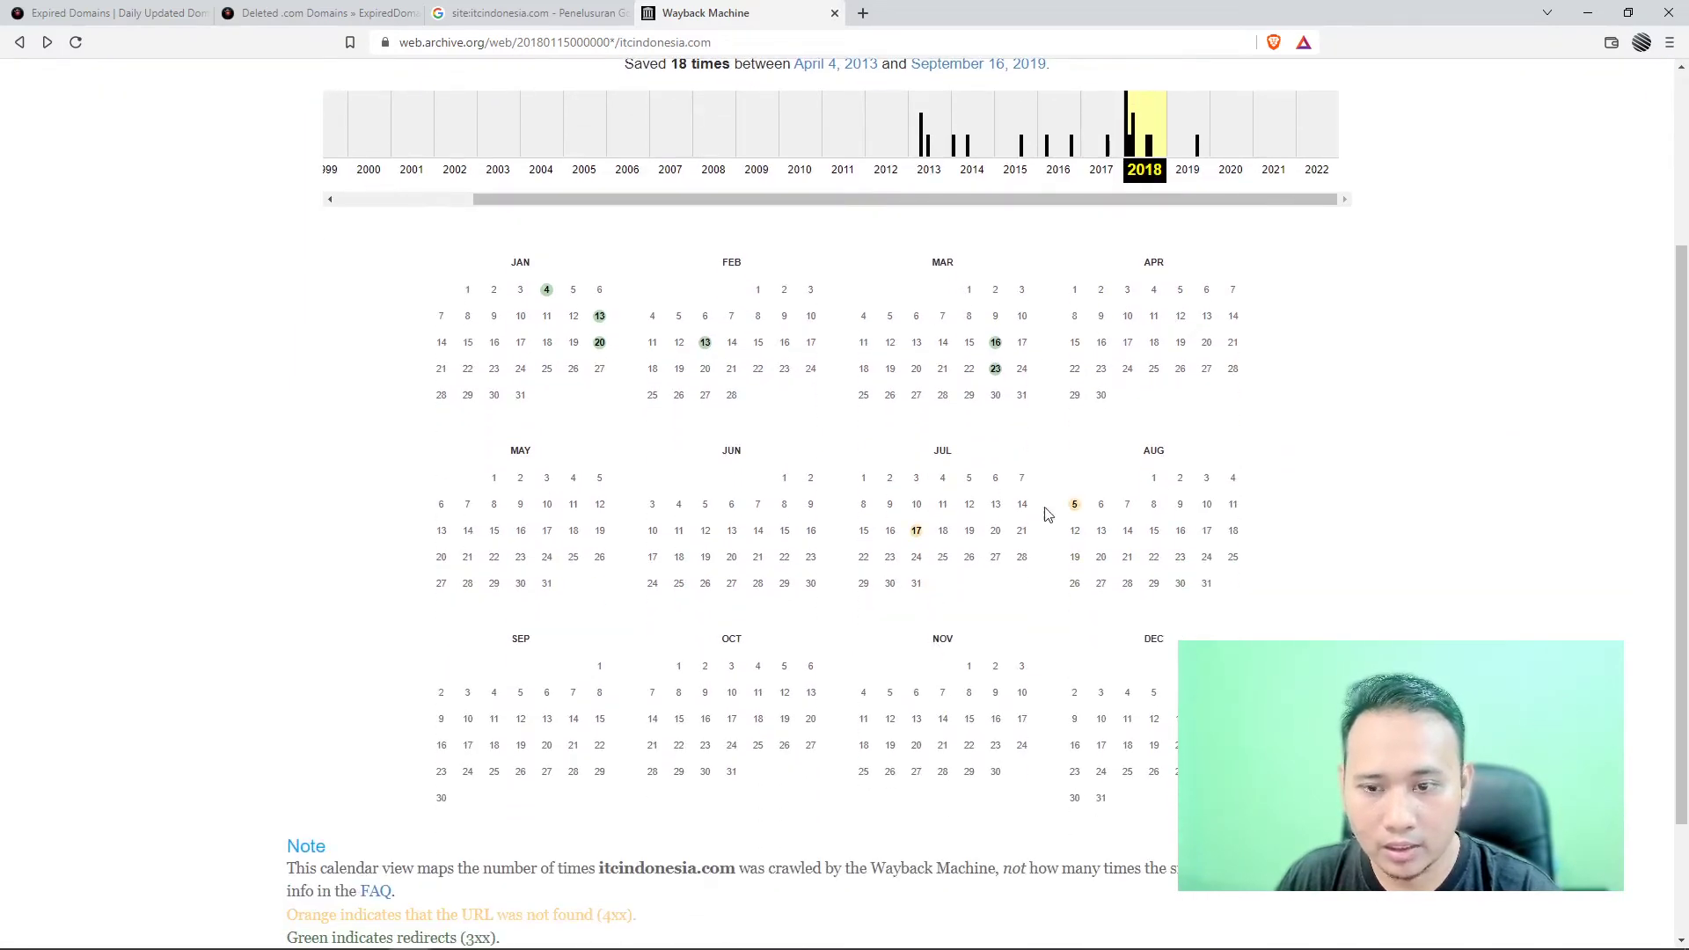
- Open the July 17, 2018 Wayback Machine snapshot of itcindonesia.com
mouse_move(917, 535)
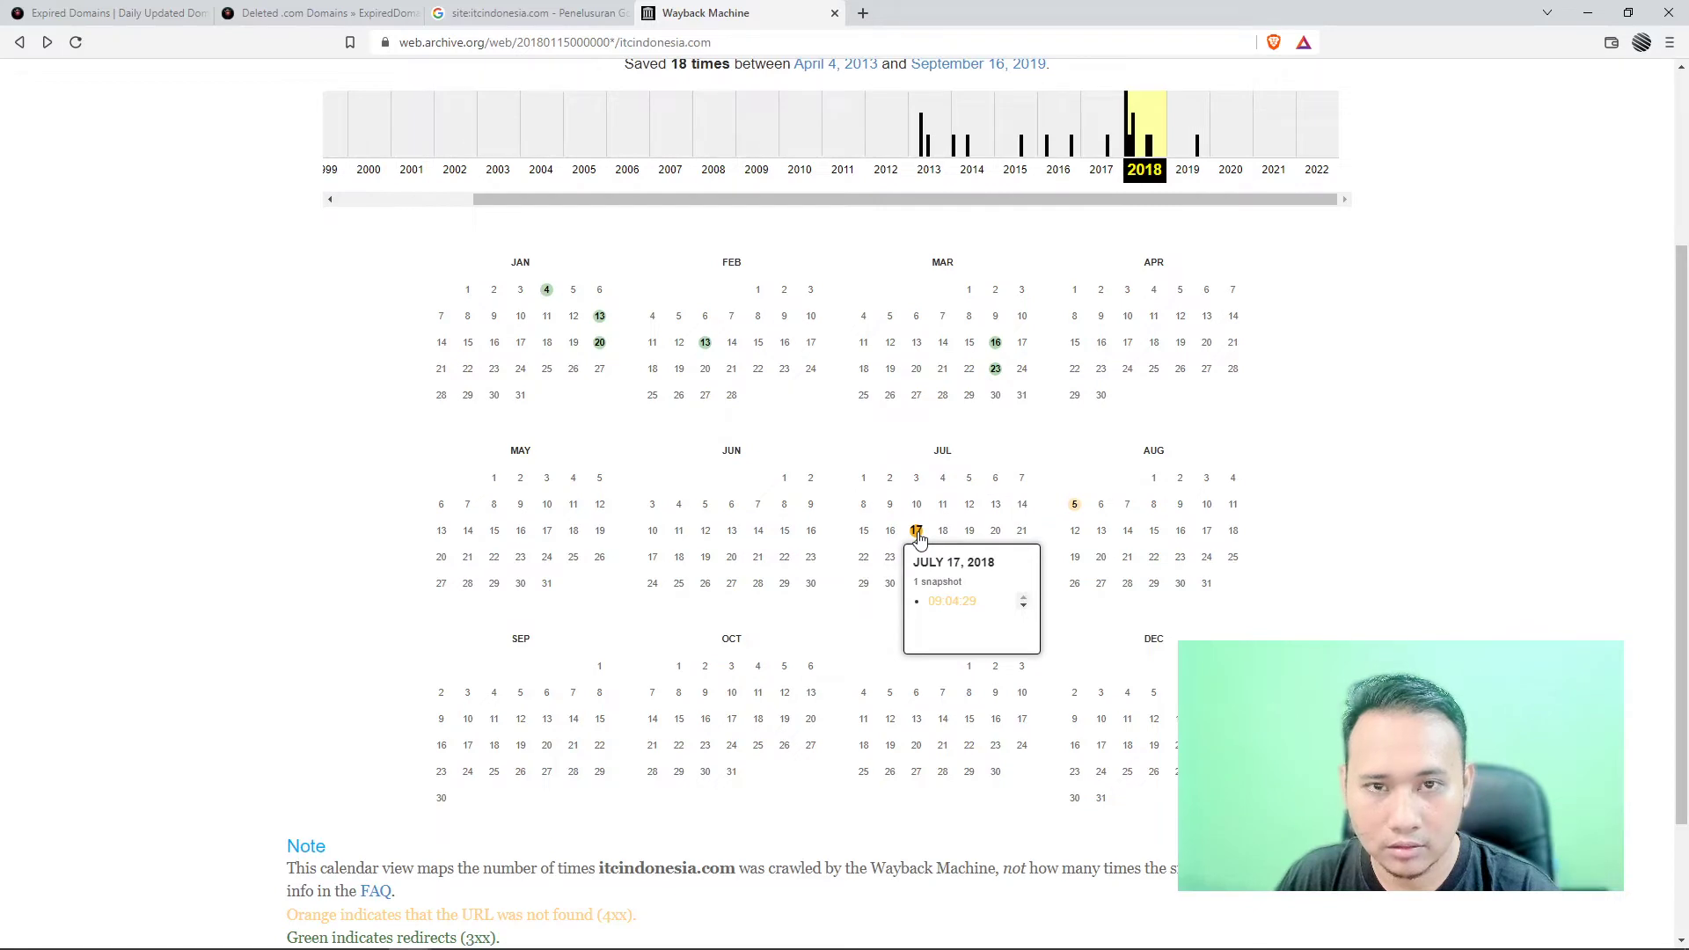
click(952, 601)
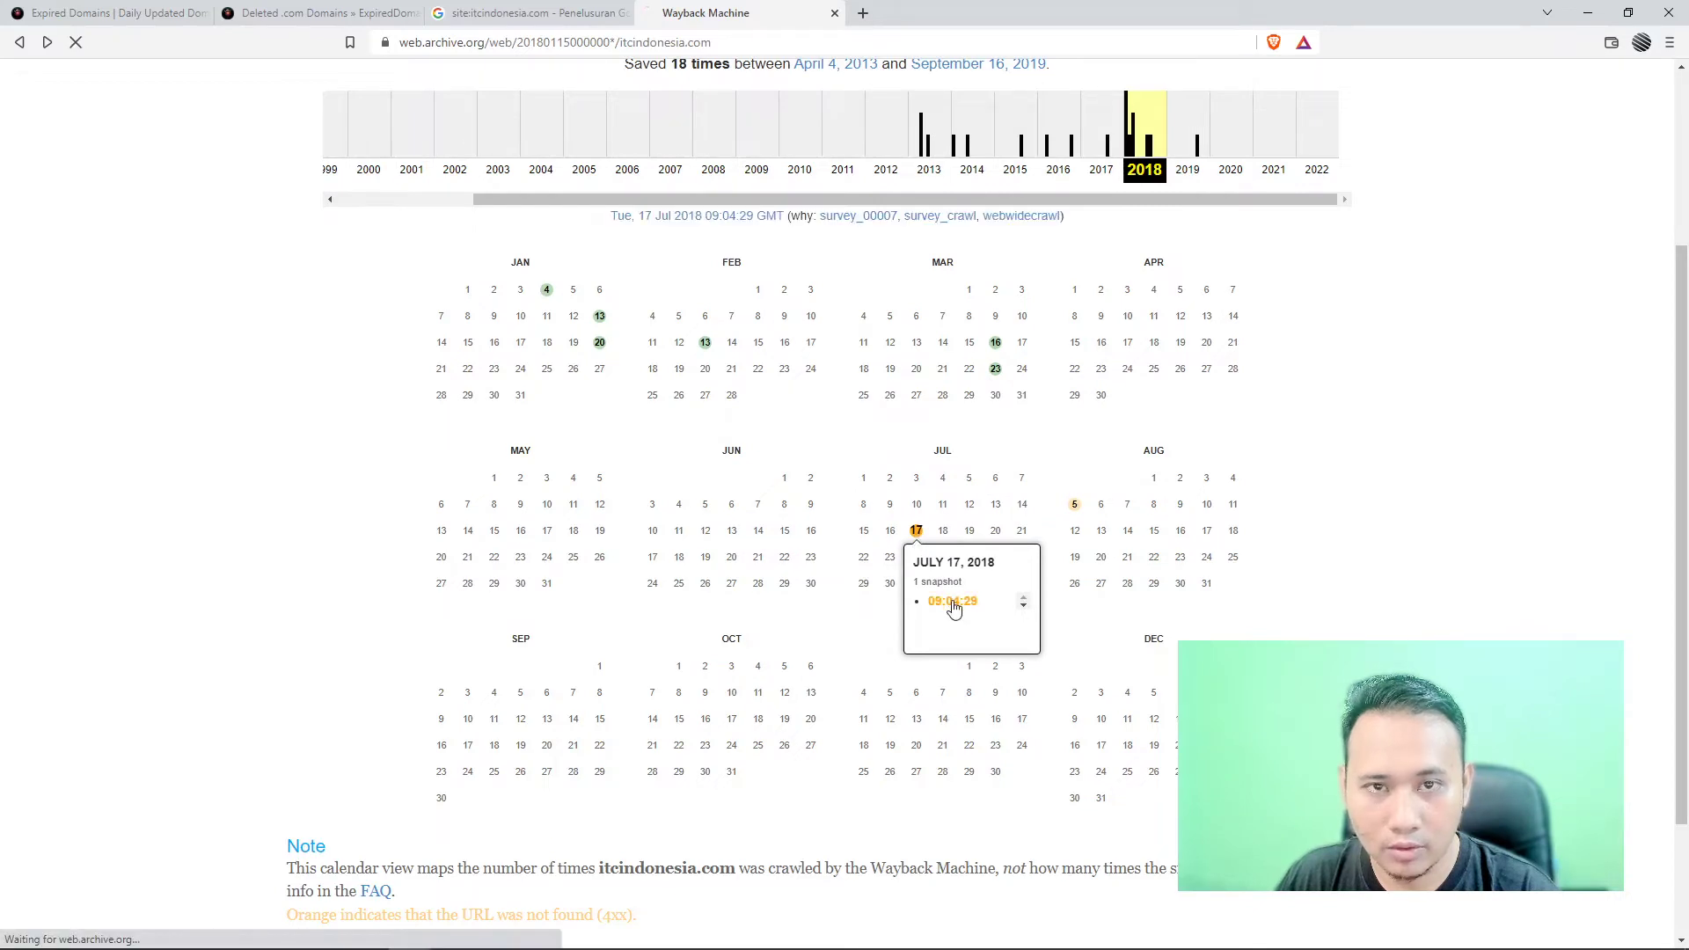
- Remove the site: operator from the earlier Google query and search for the suggested itc-indonesia.com
click(498, 11)
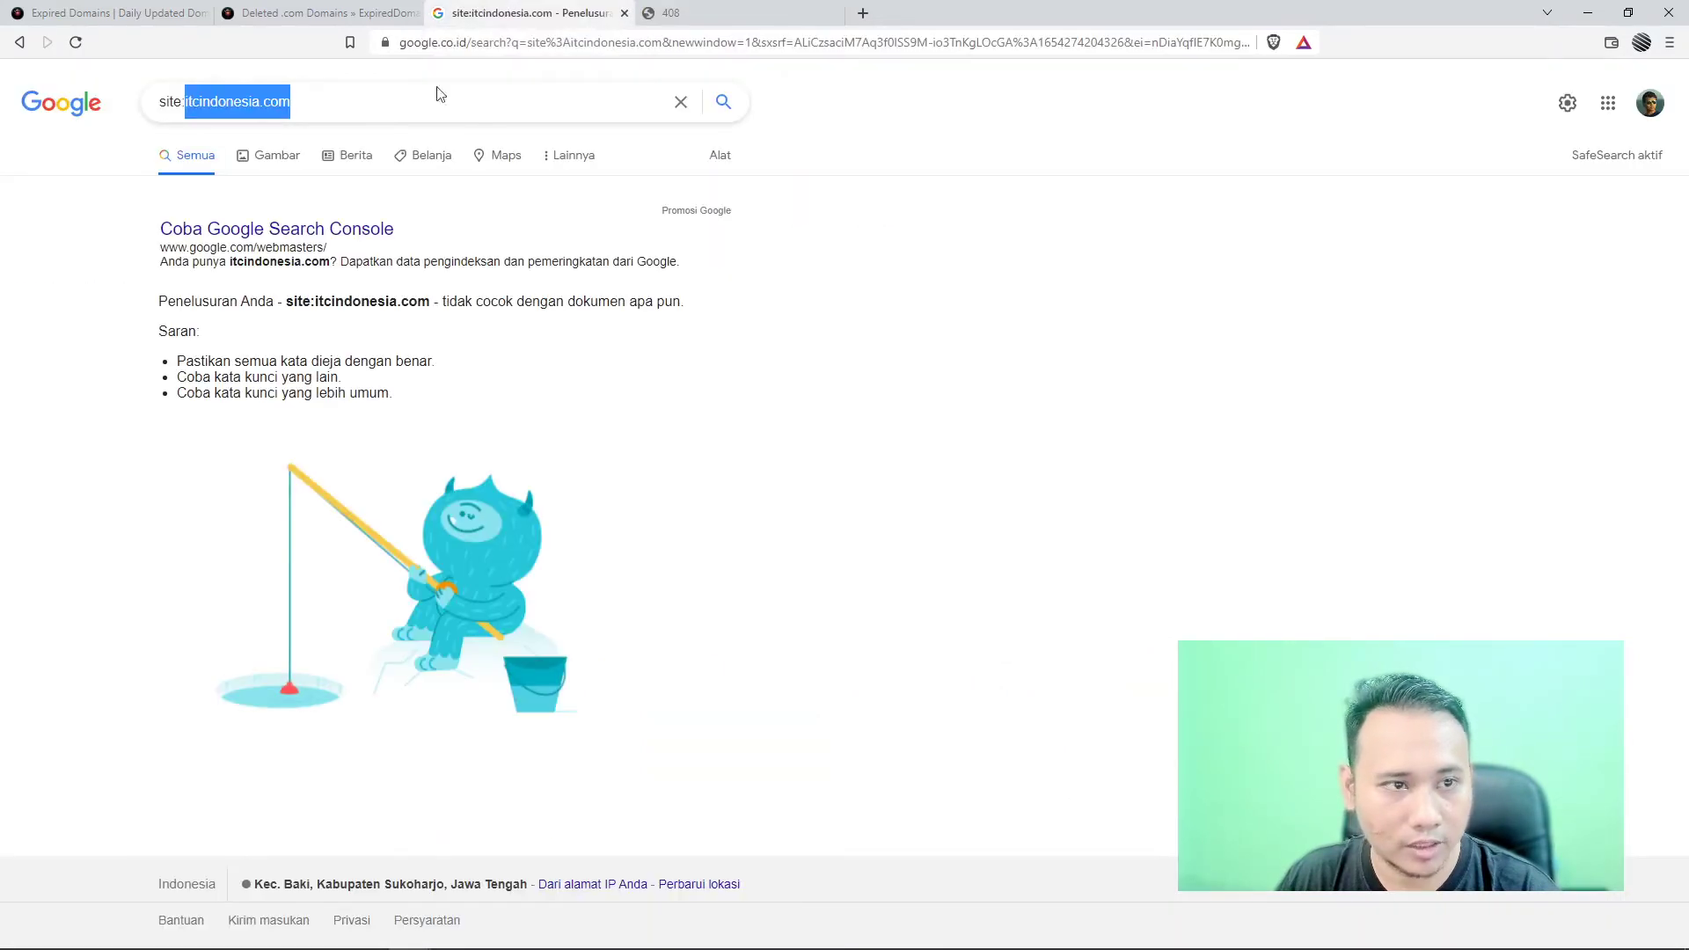
click(230, 103)
drag(187, 104, 132, 103)
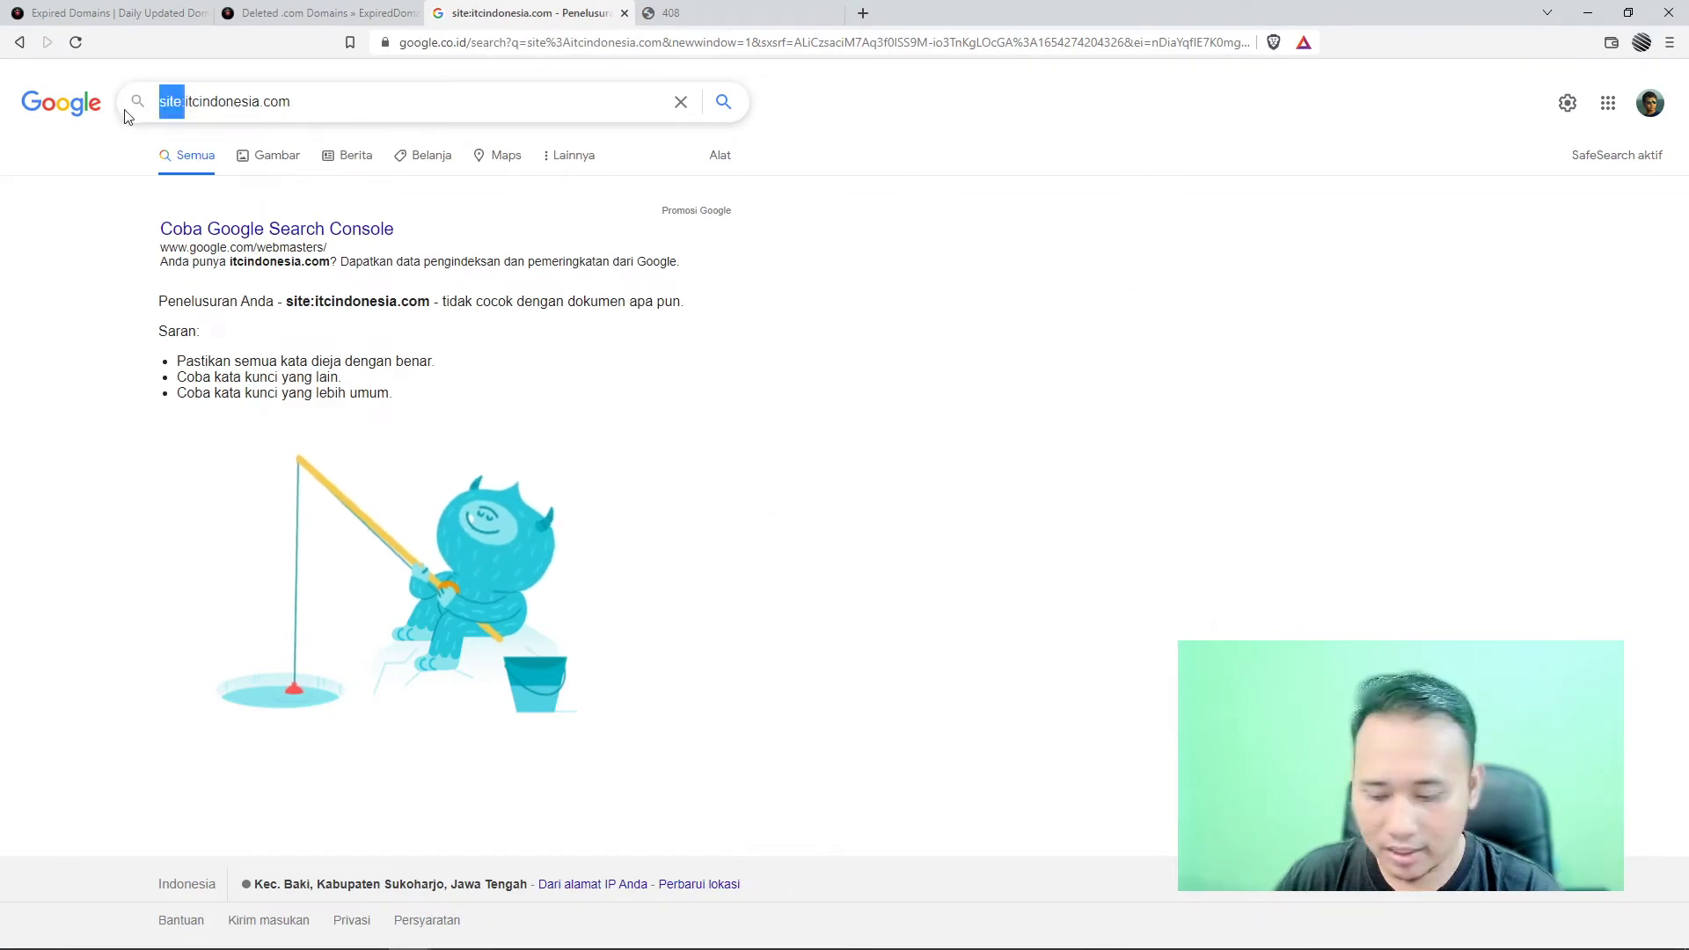
key(BackSpace)
key(Down)
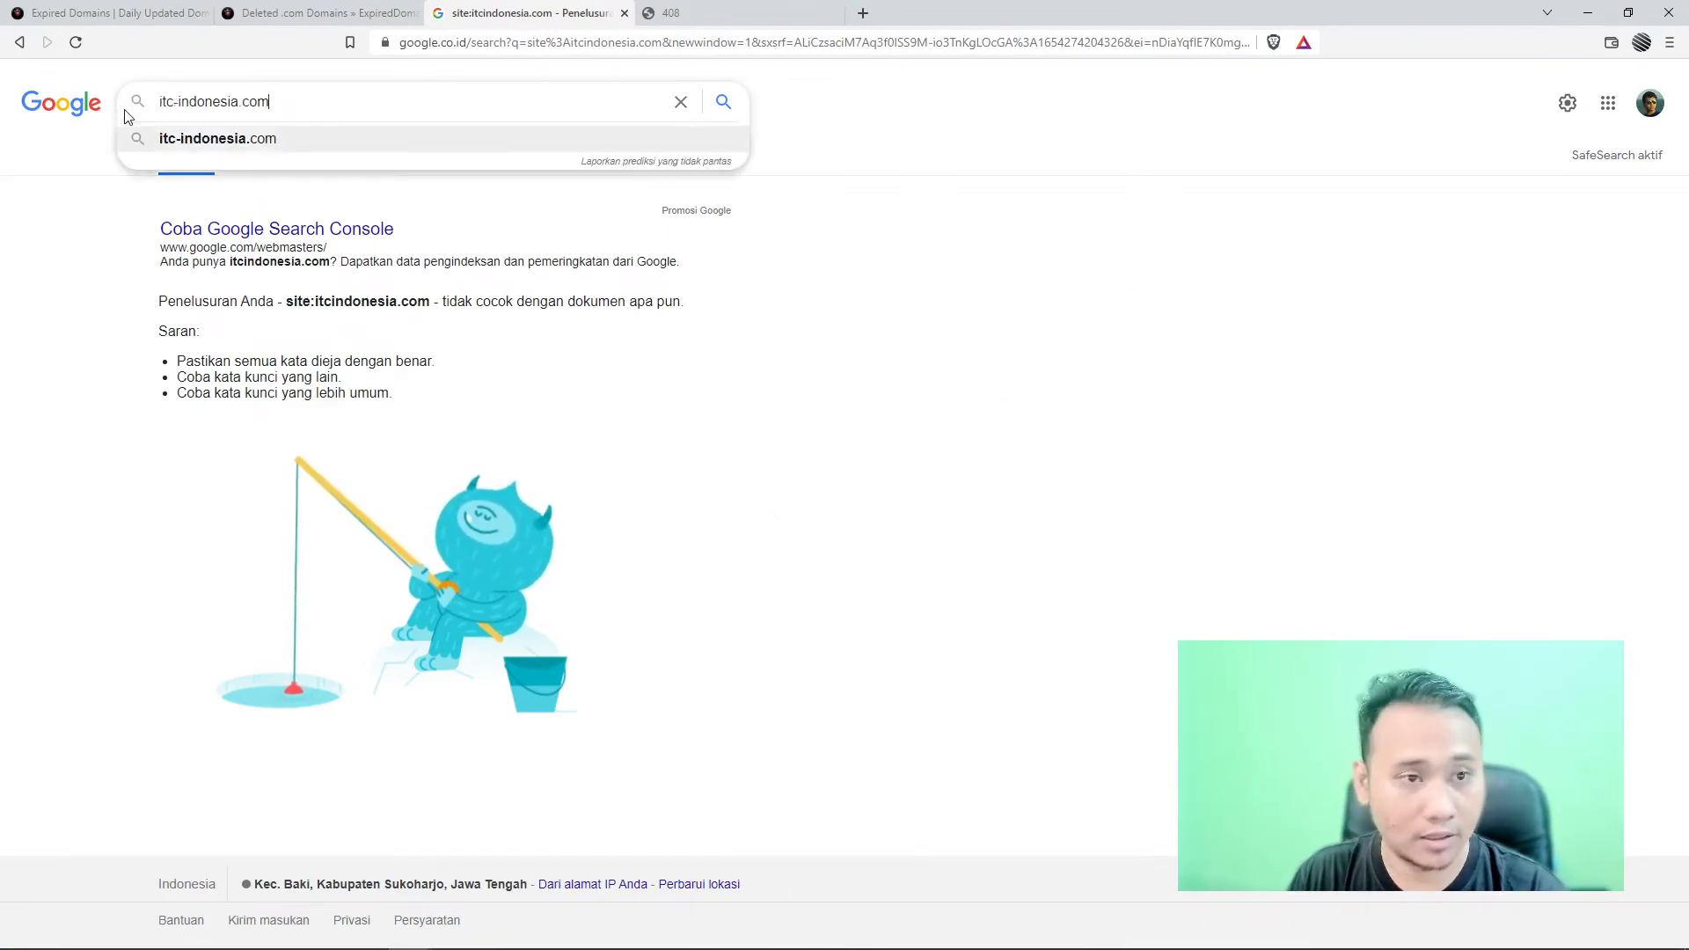
key(Return)
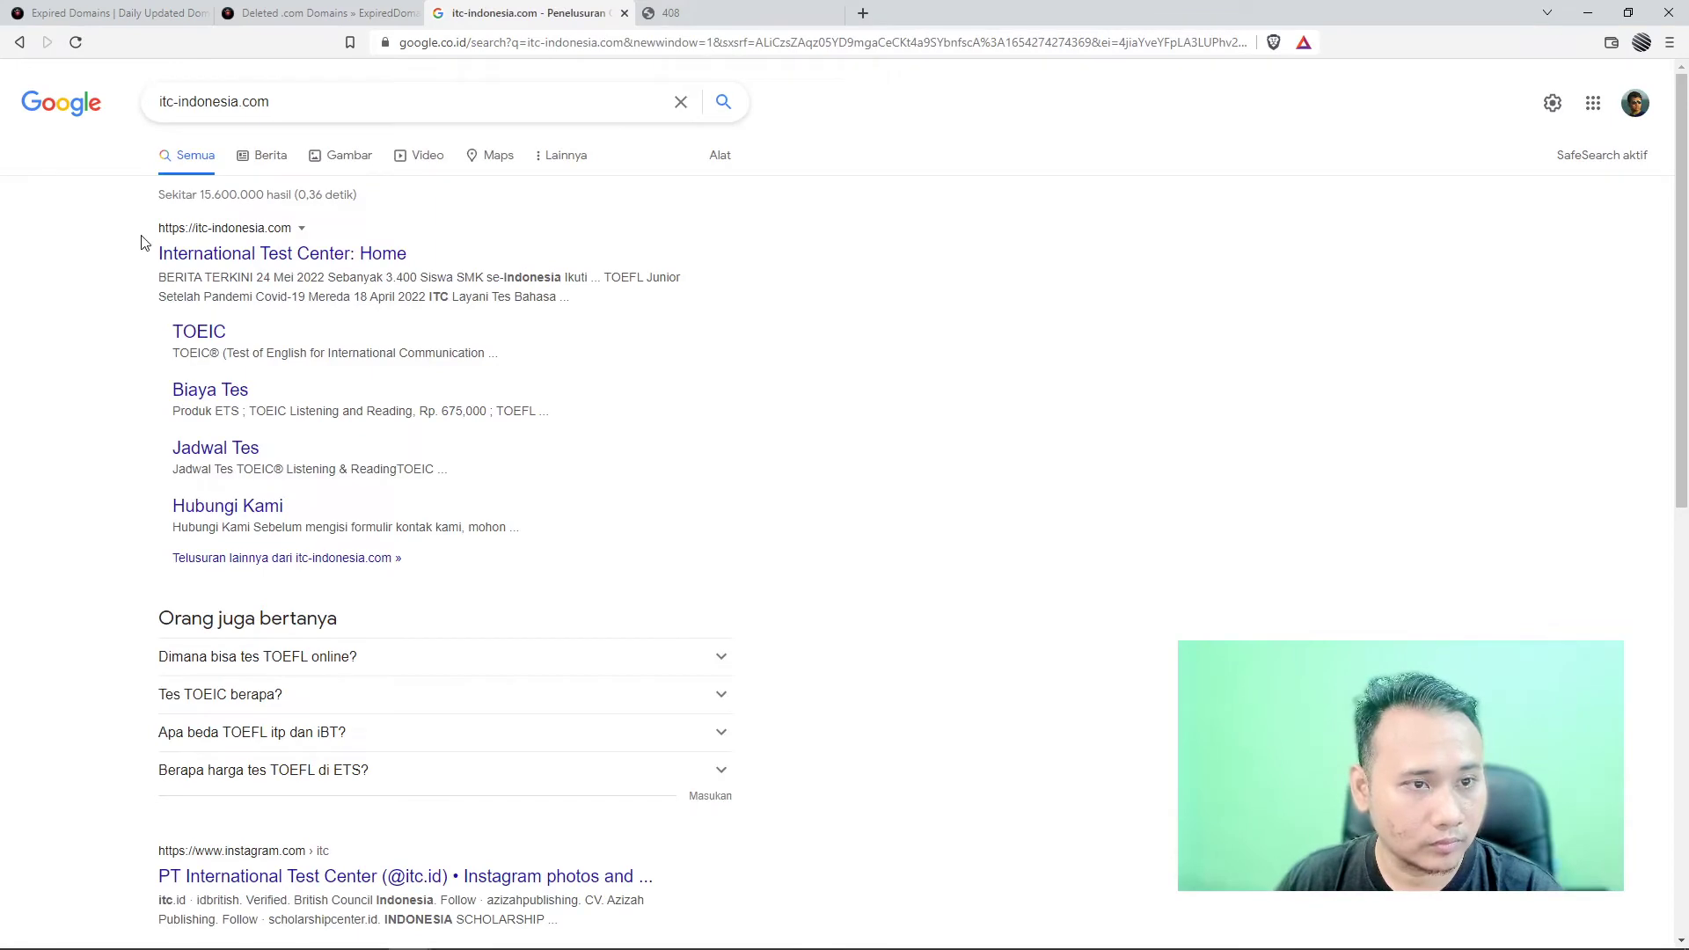
- Check the domain's spelling in the deleted .com list and repeat the Google search as itcindonesia.com without the hyphen
click(325, 8)
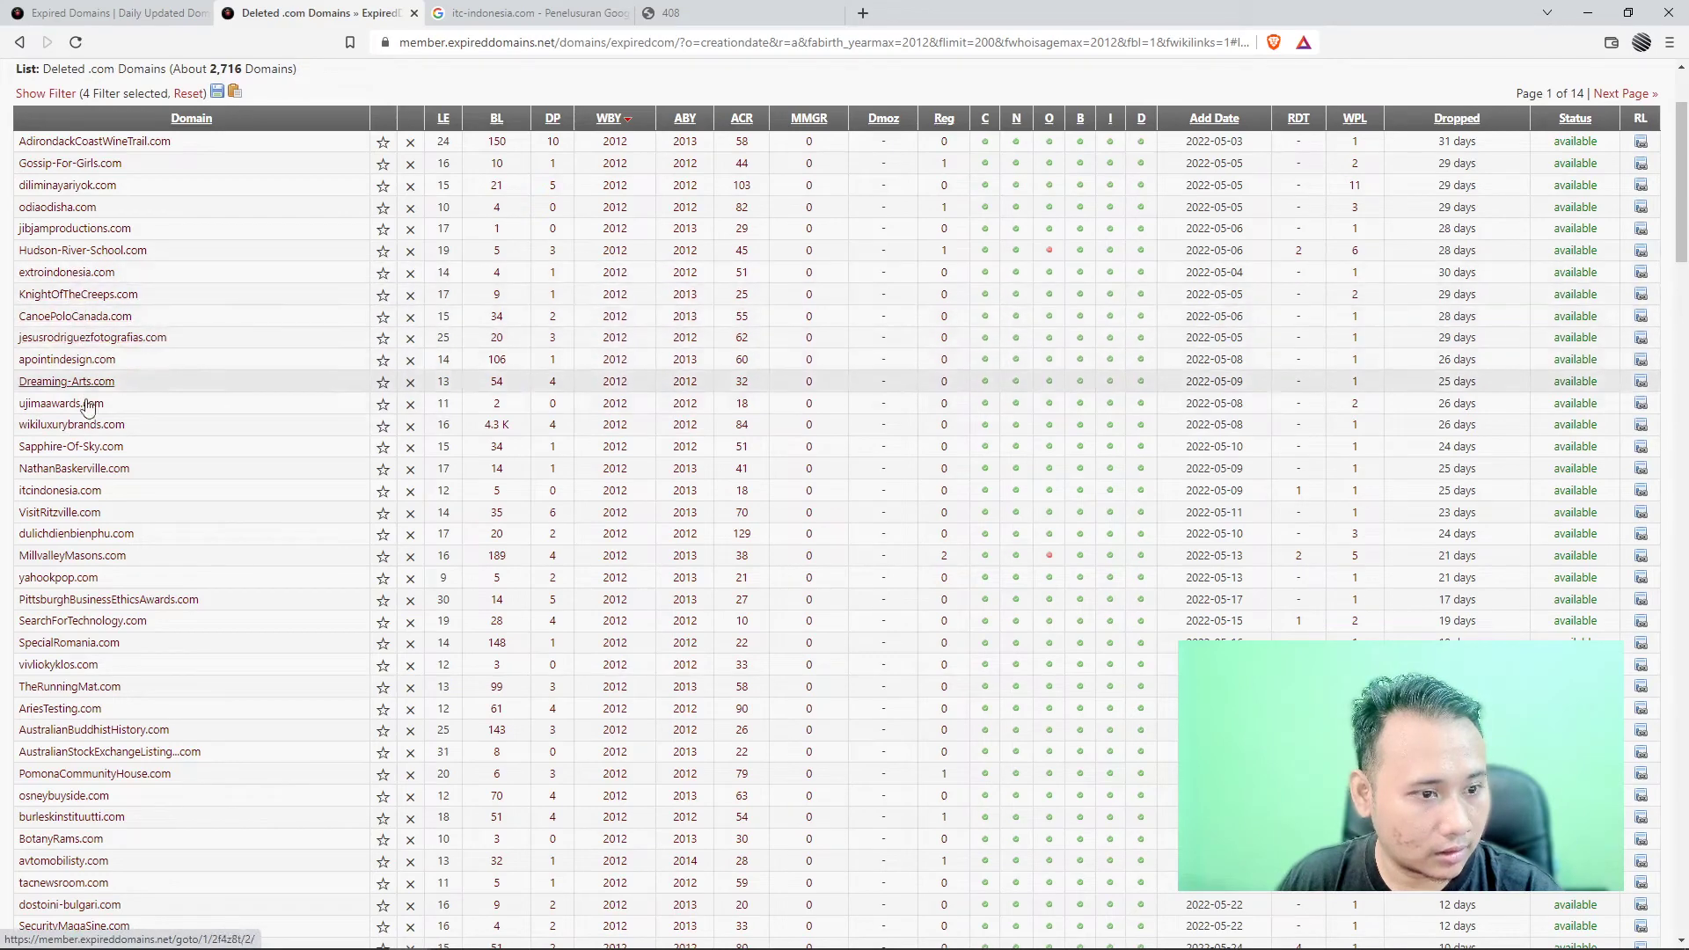
key(ctrl+Tab)
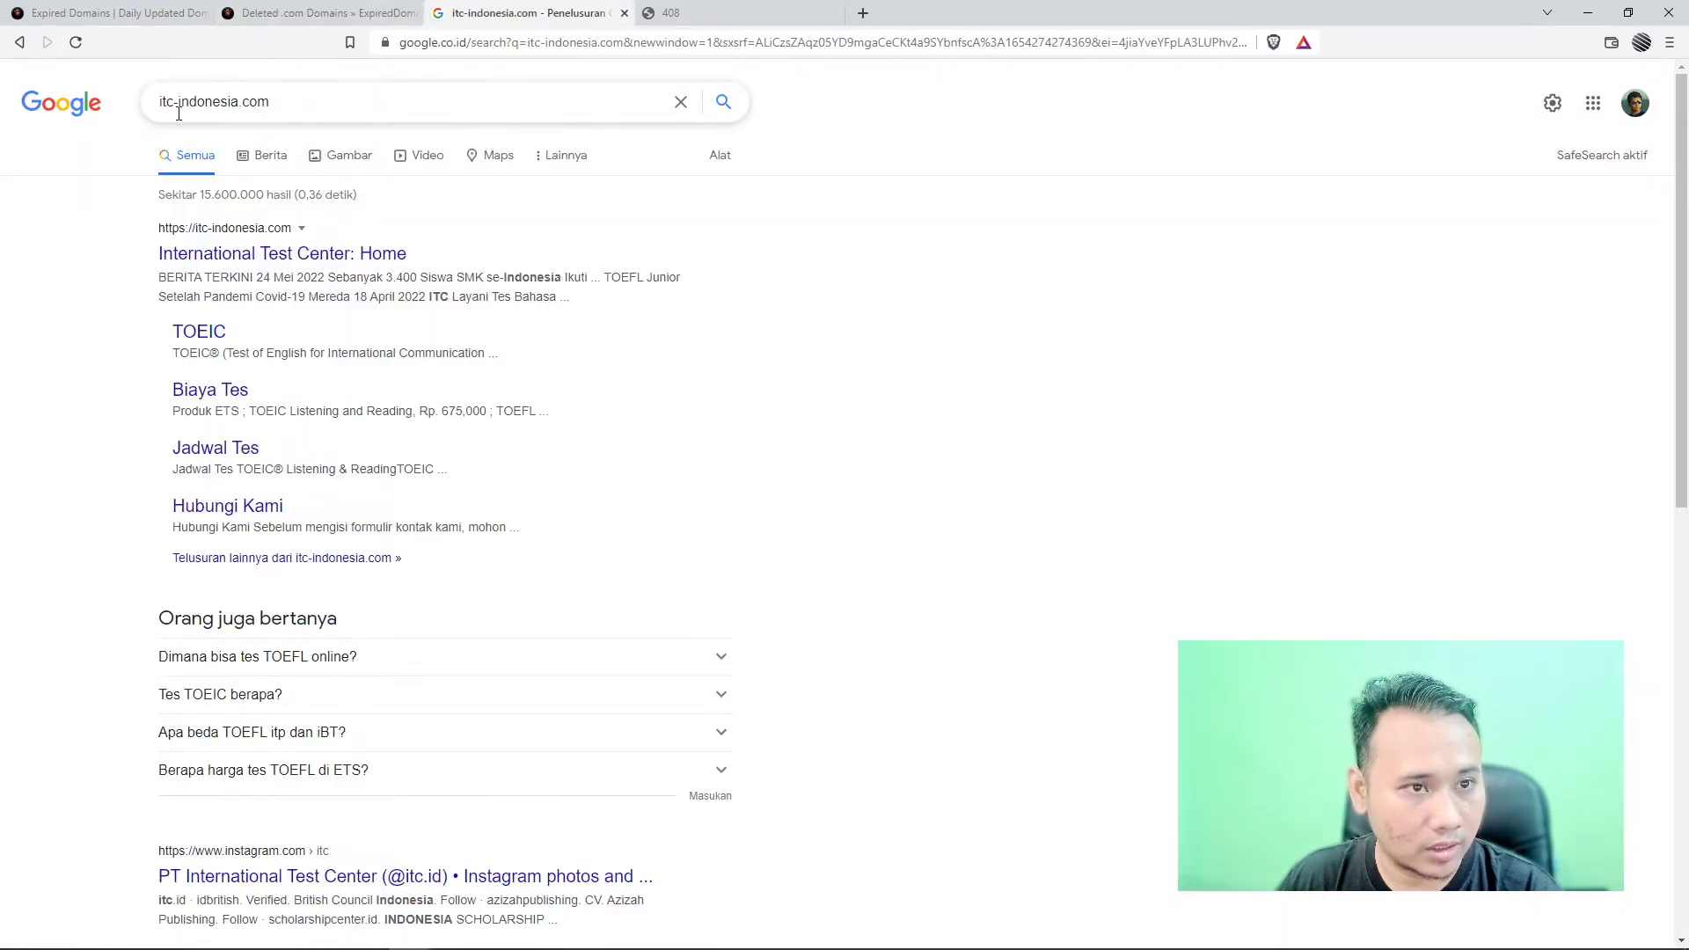
click(175, 105)
key(BackSpace)
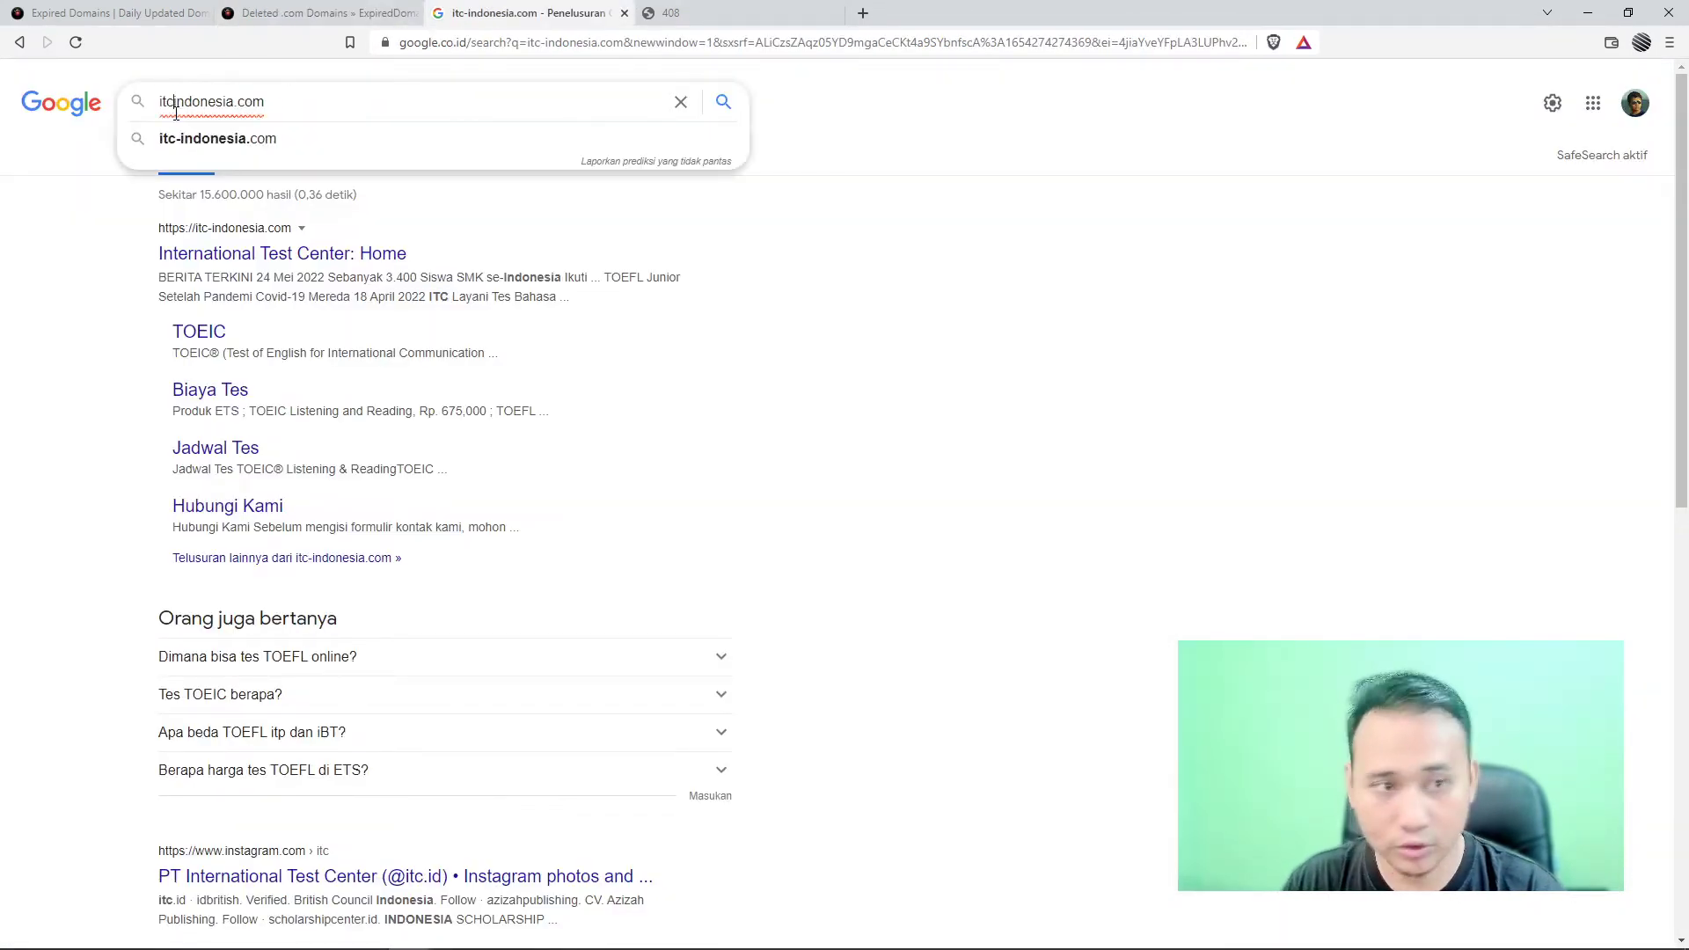
key(Return)
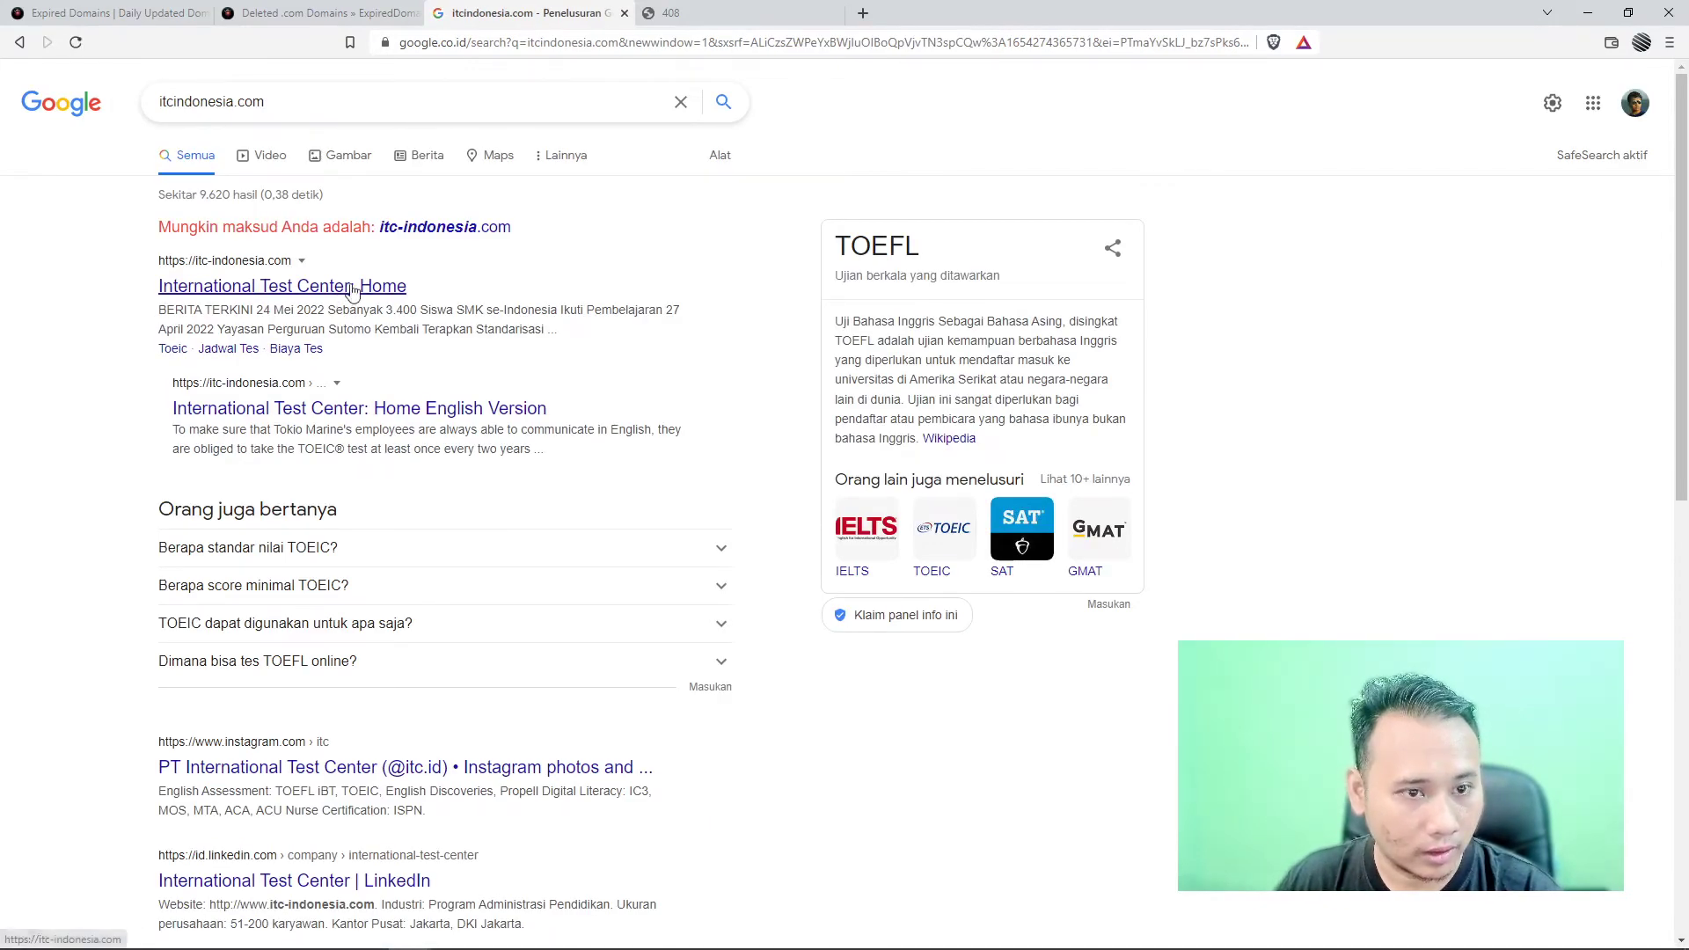
- Examine the first page of Google results for sites that mention itcindonesia.com
scroll(137, 393, down, 1)
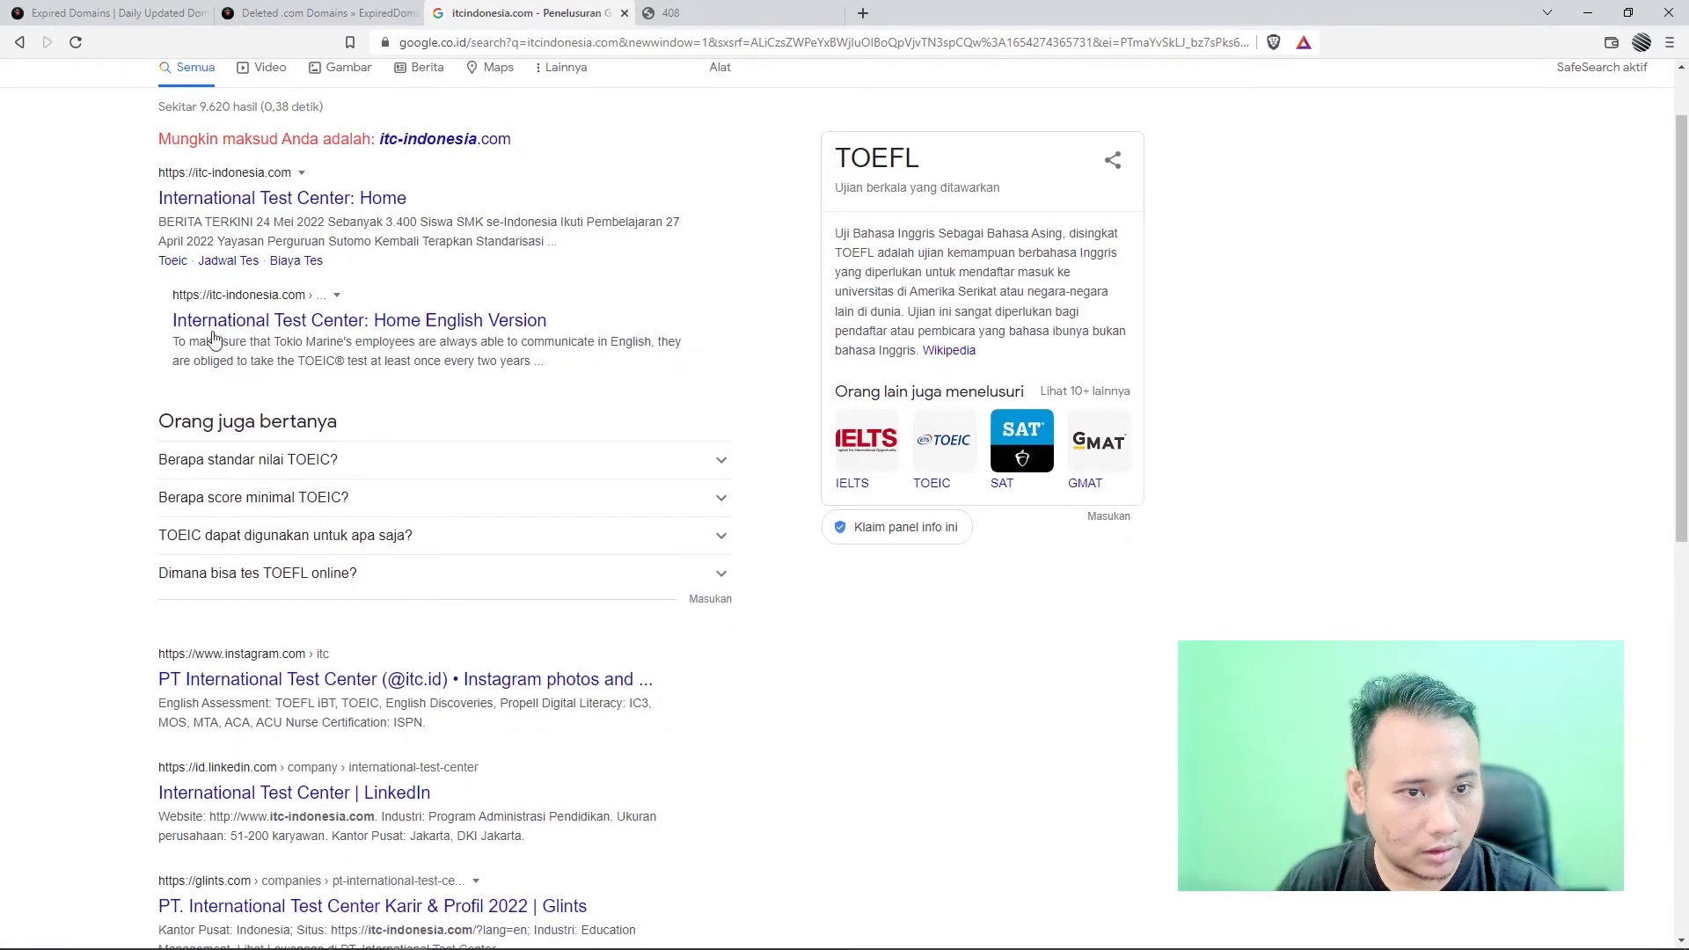
scroll(141, 377, down, 3)
scroll(141, 377, down, 2)
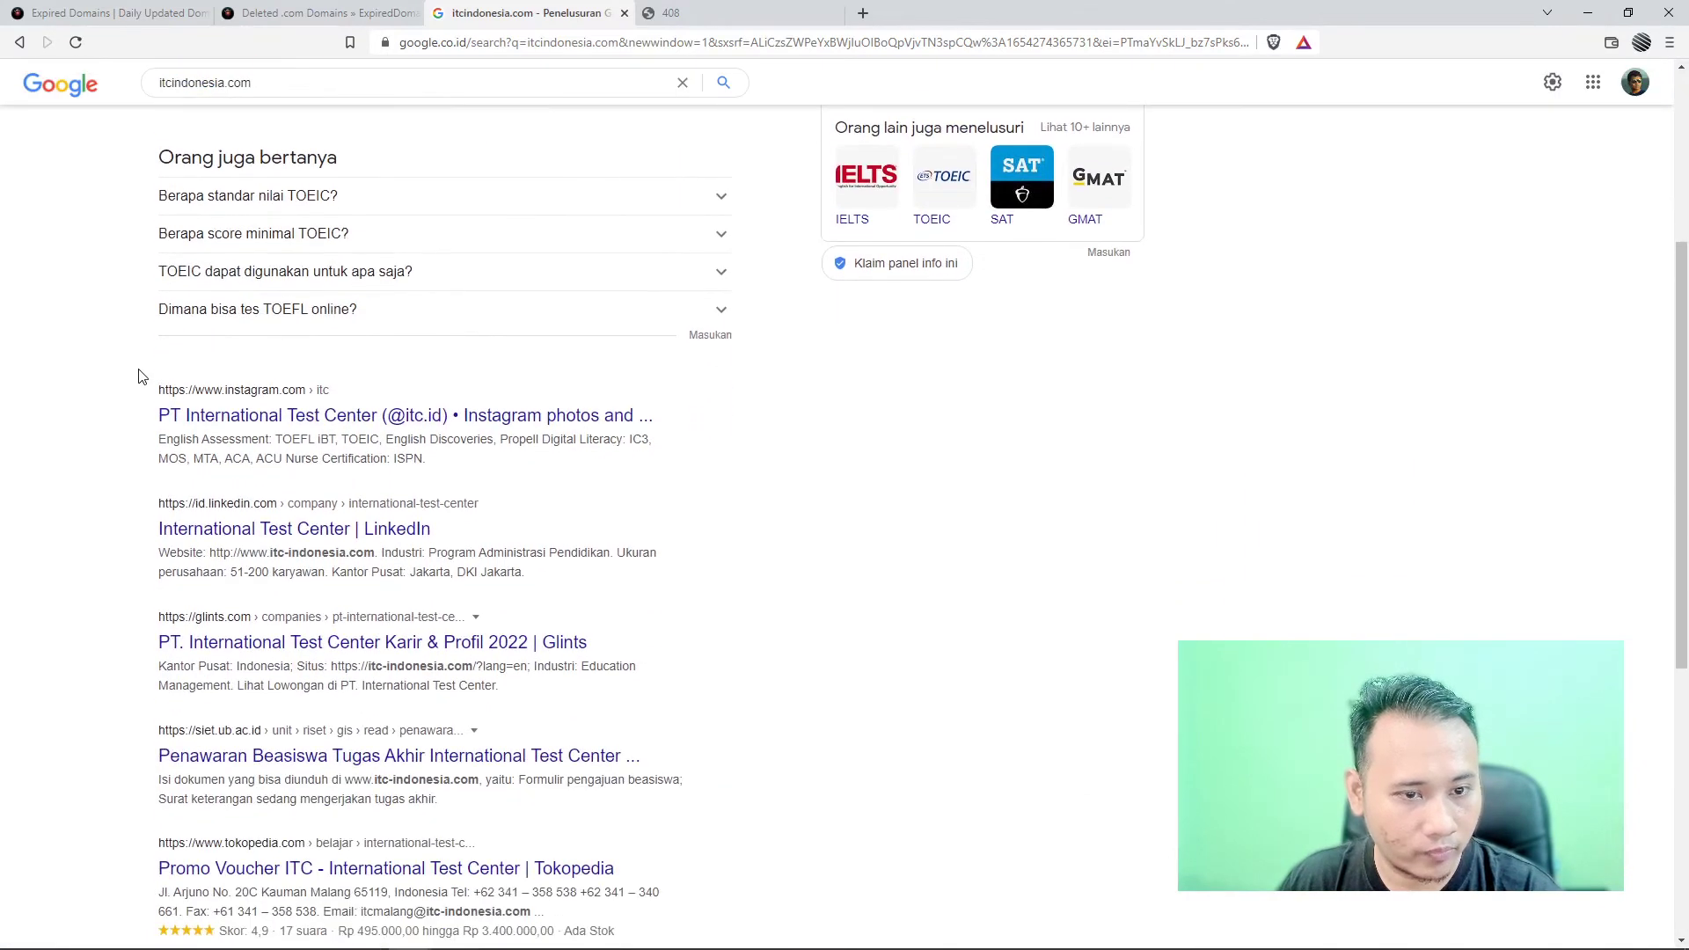
scroll(138, 377, down, 1)
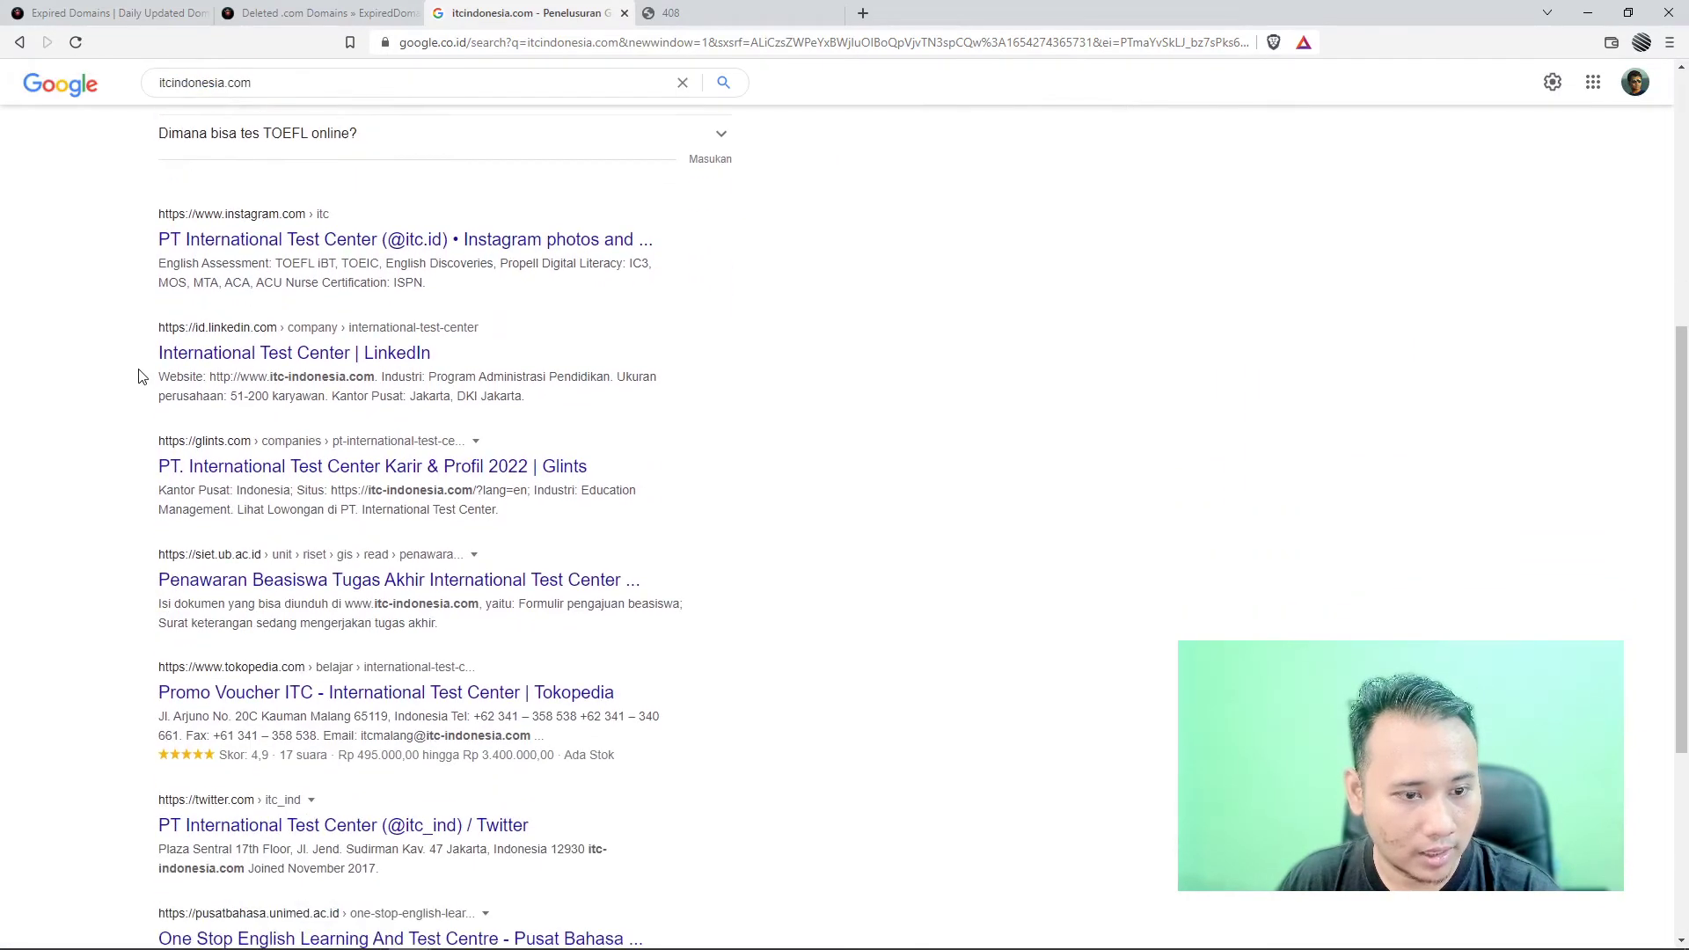
scroll(142, 376, down, 2)
scroll(138, 377, down, 2)
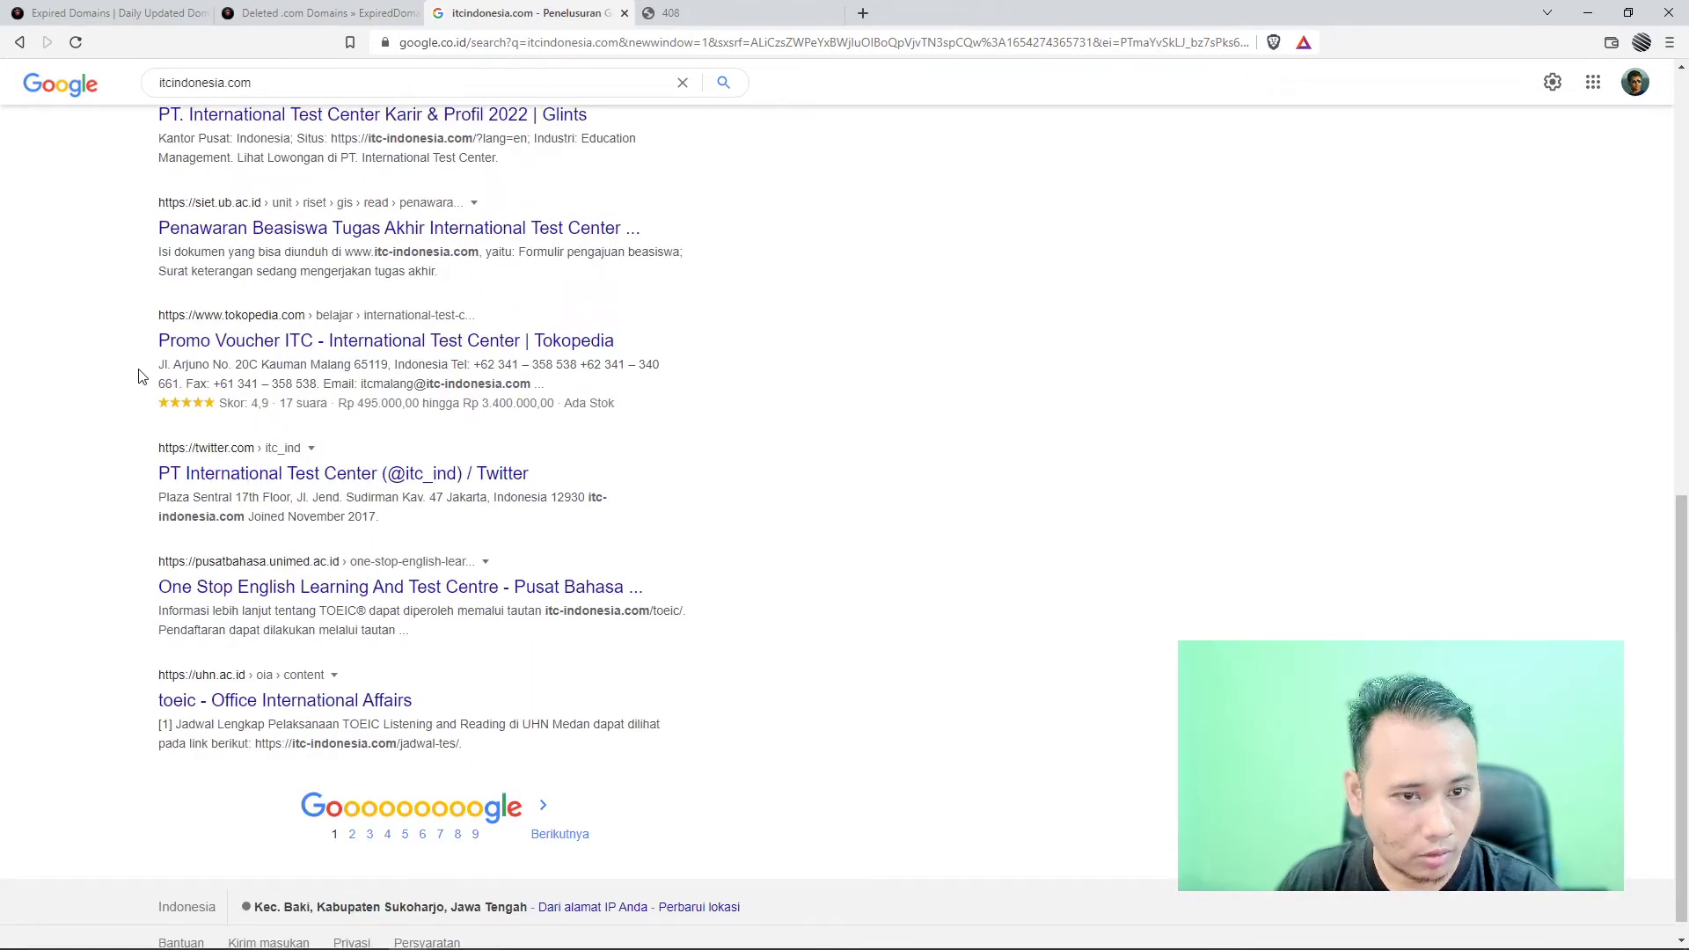
scroll(138, 377, up, 3)
scroll(508, 423, up, 3)
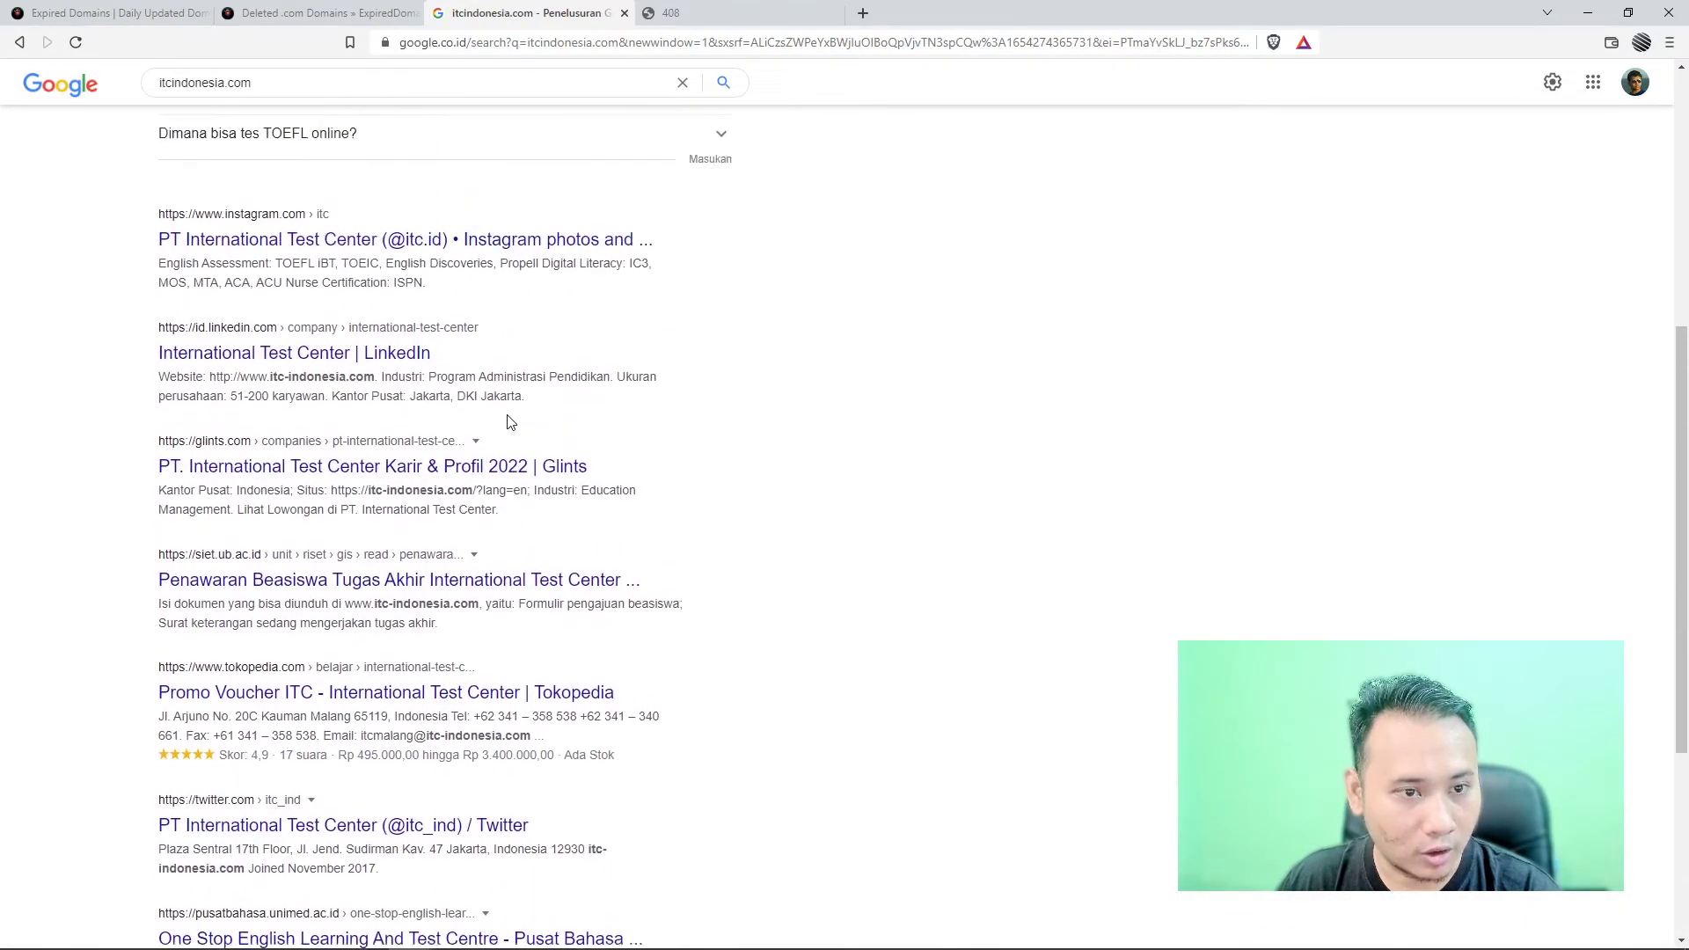
scroll(317, 424, up, 3)
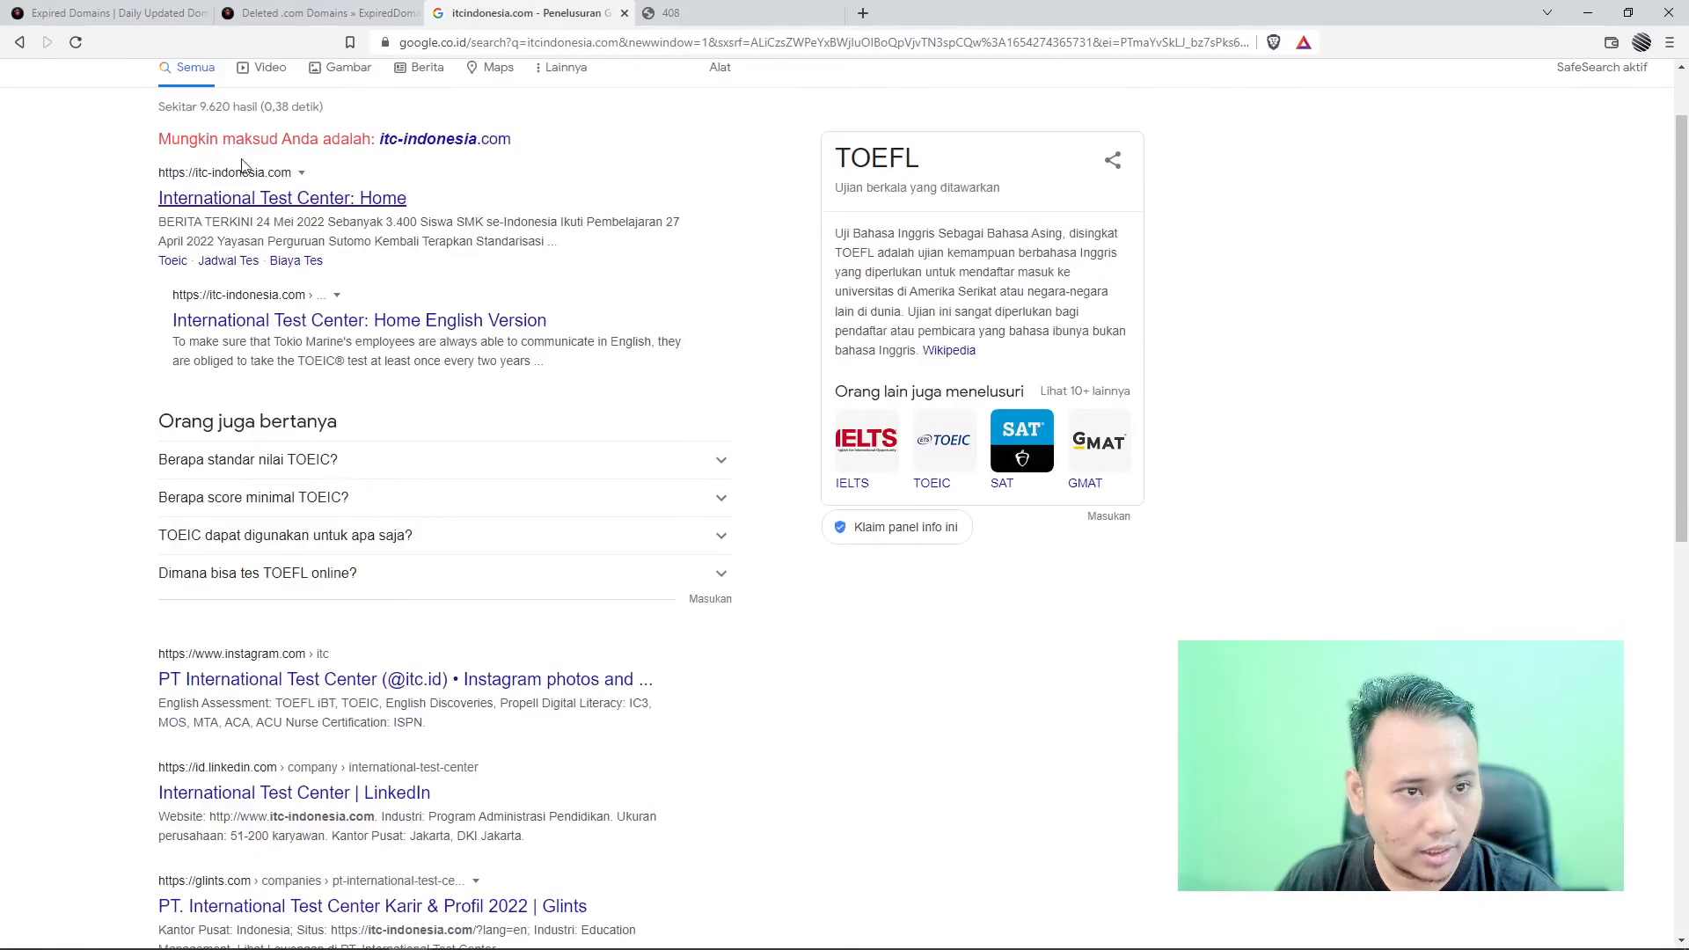
scroll(340, 312, up, 1)
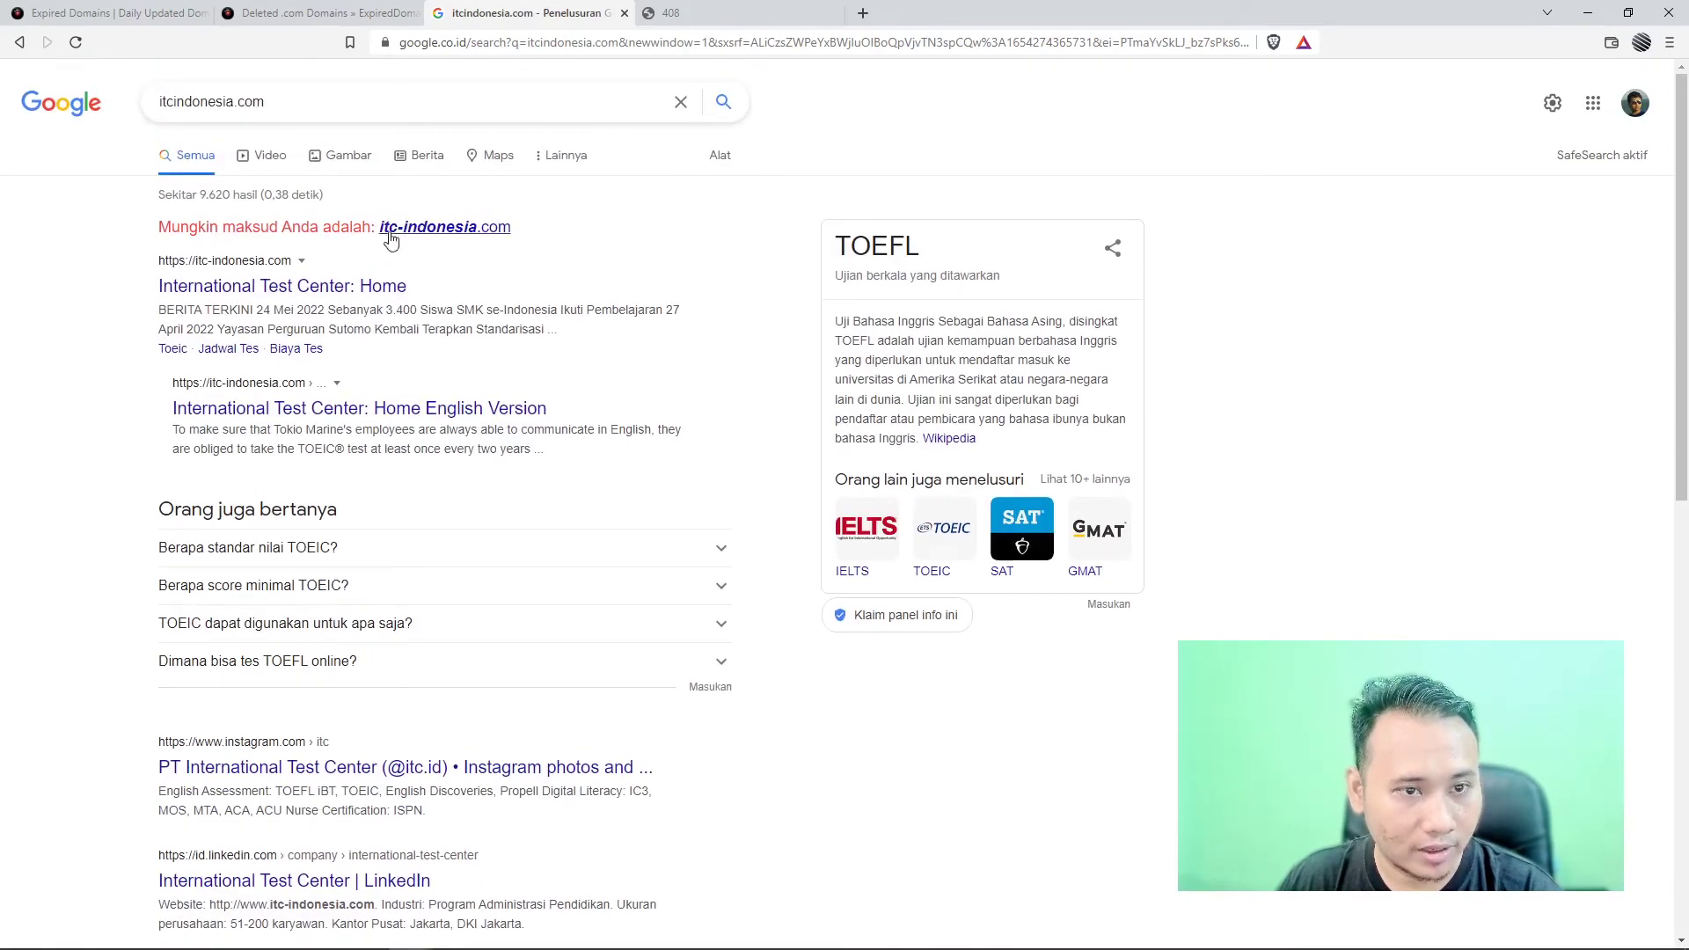
scroll(365, 378, down, 8)
scroll(321, 506, down, 3)
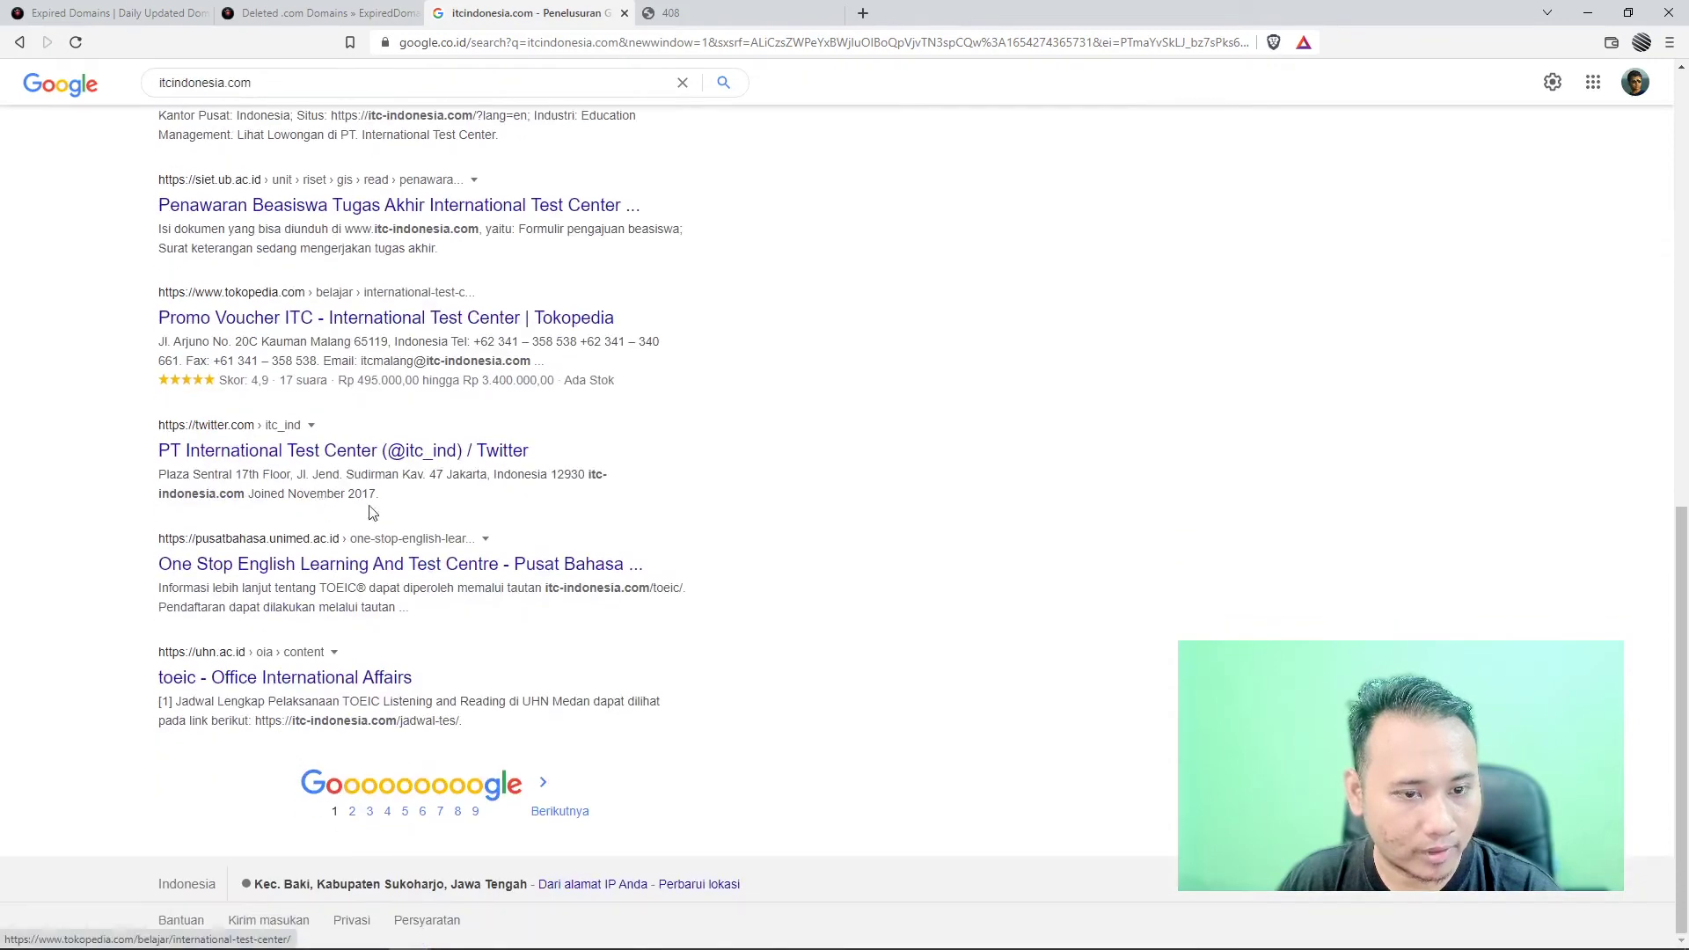
- Open the second page of Google results for itcindonesia.com and review its entries
click(350, 803)
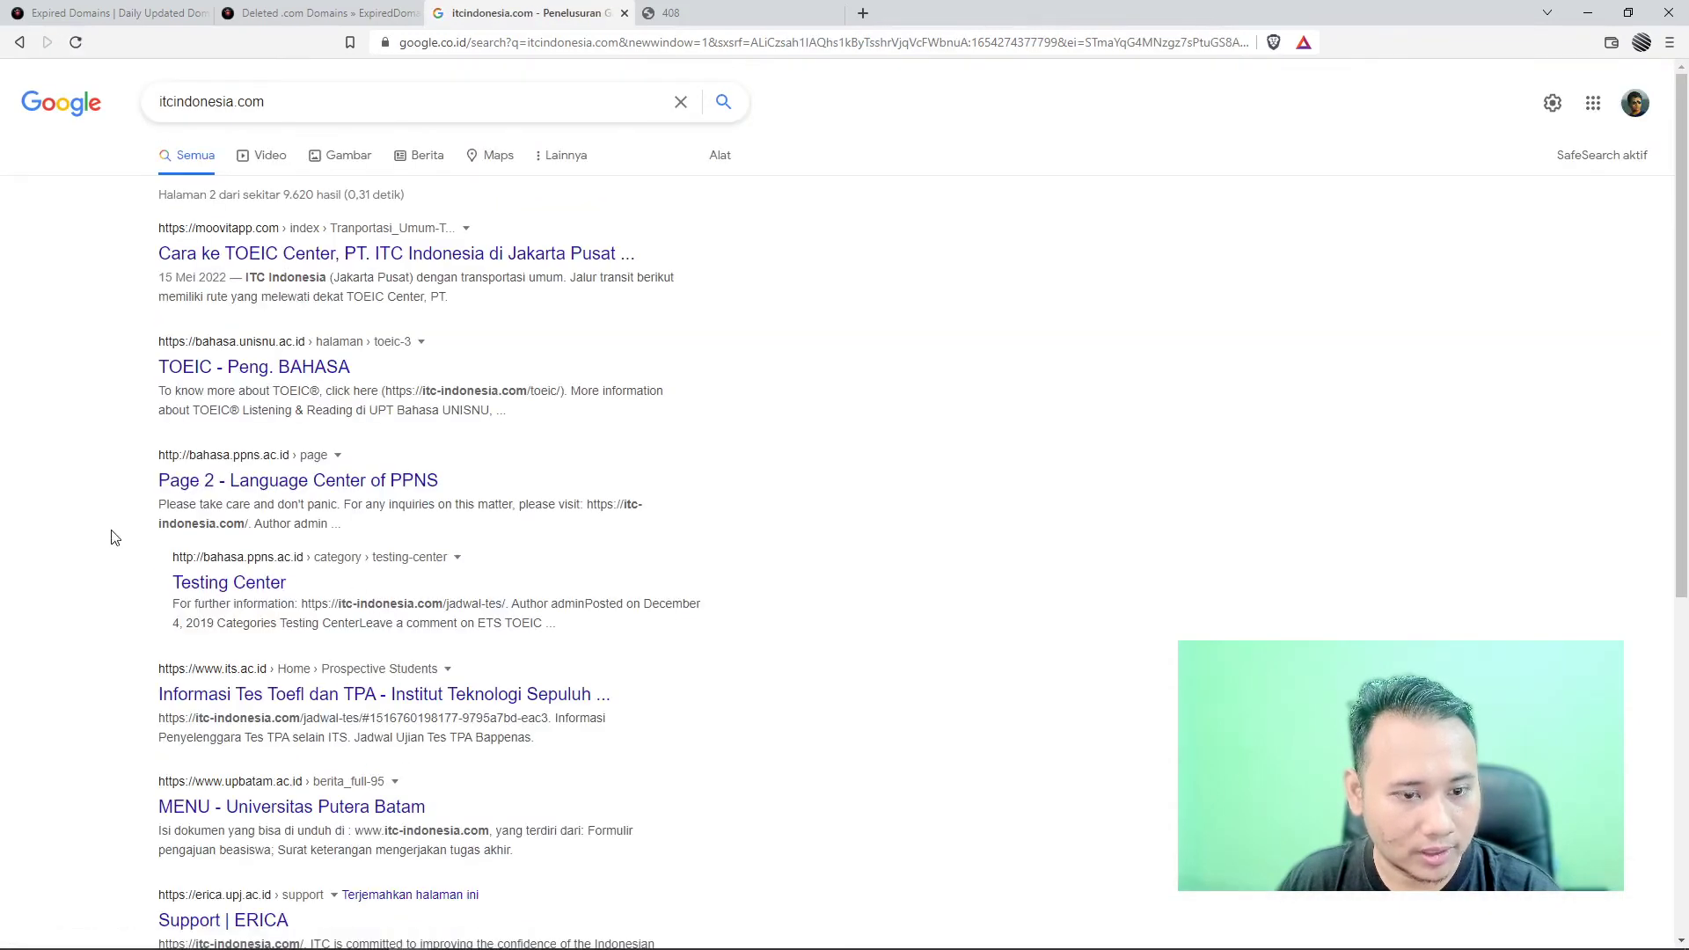
scroll(101, 539, down, 2)
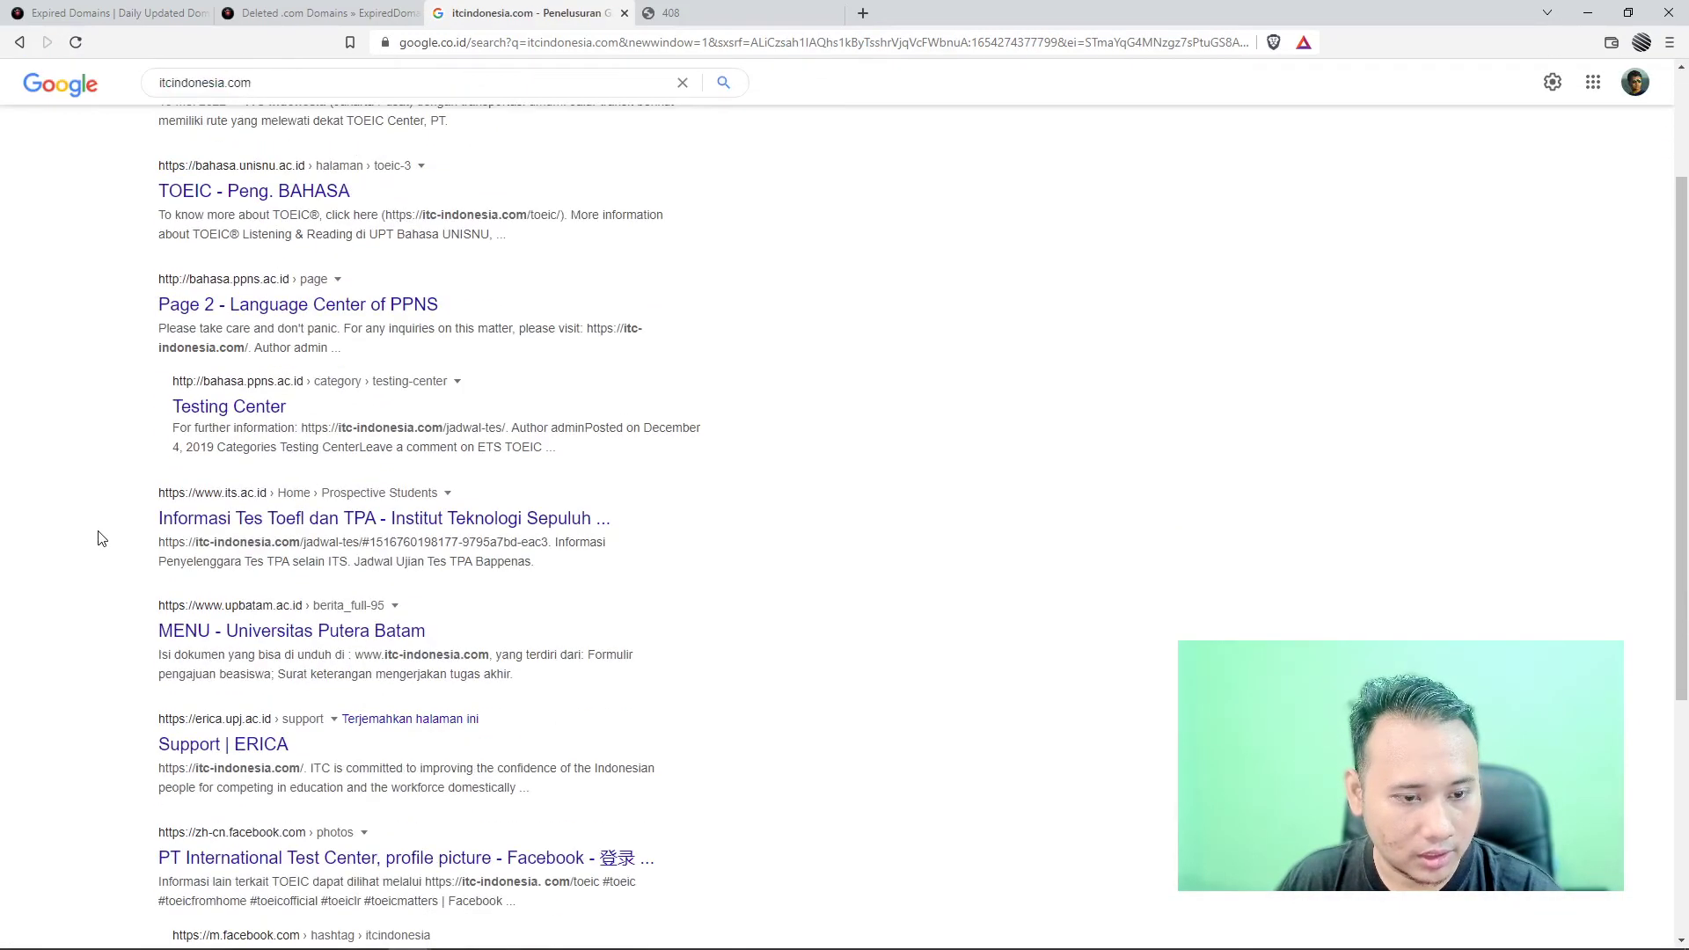
scroll(101, 538, down, 3)
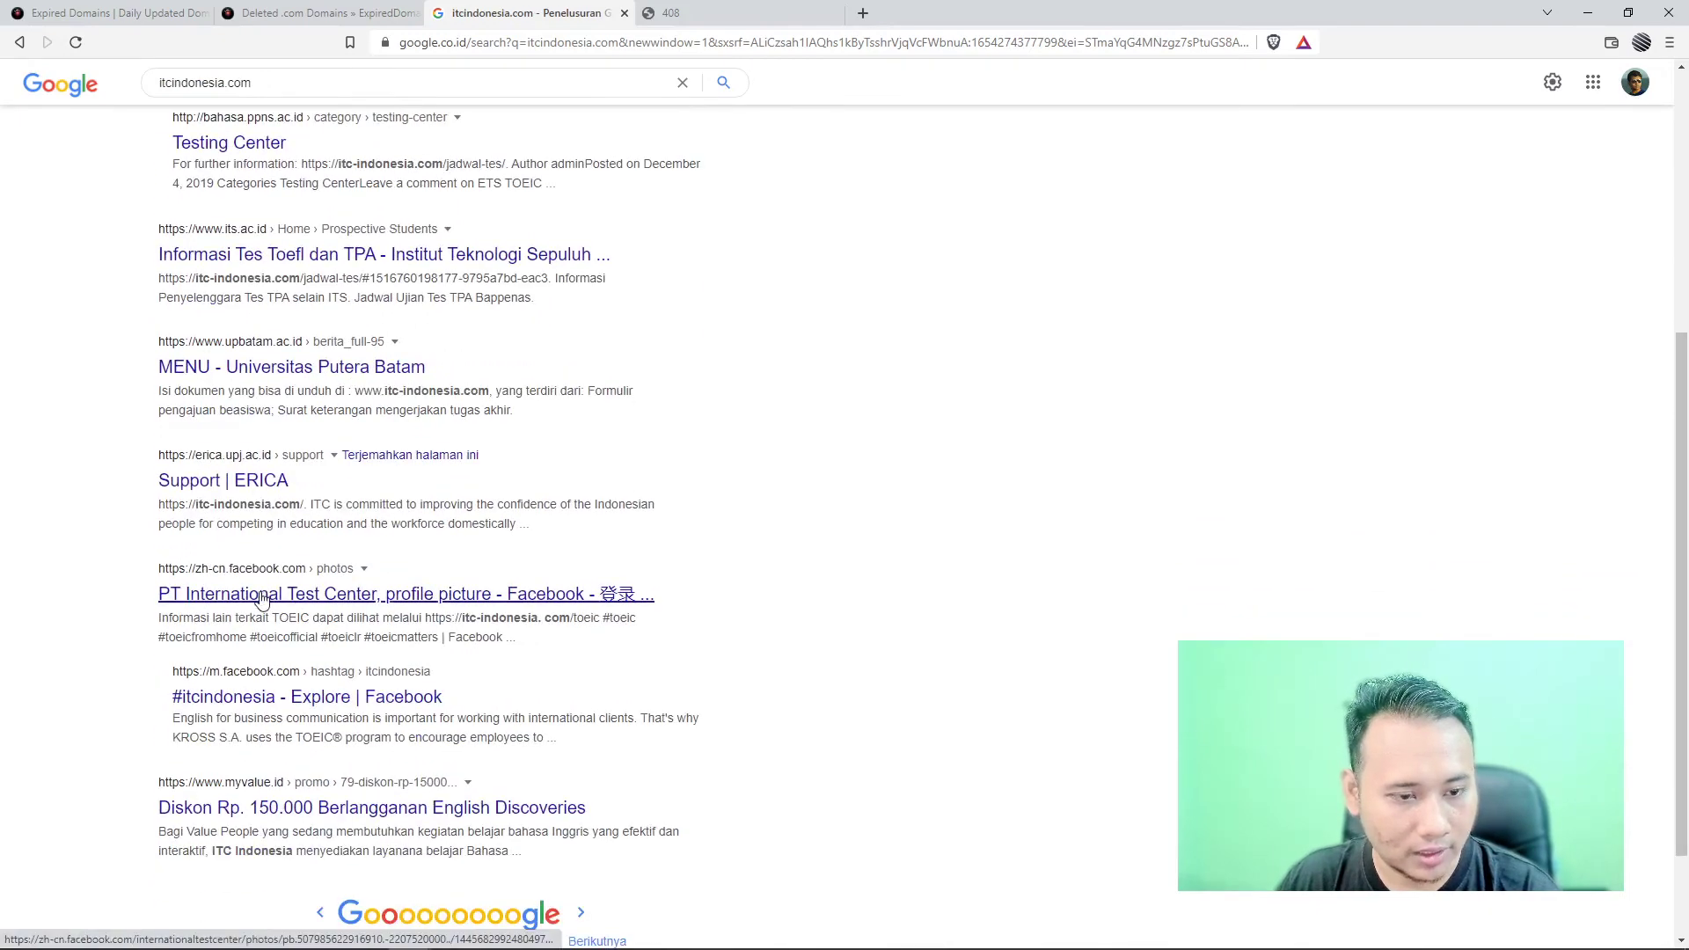
scroll(339, 443, up, 5)
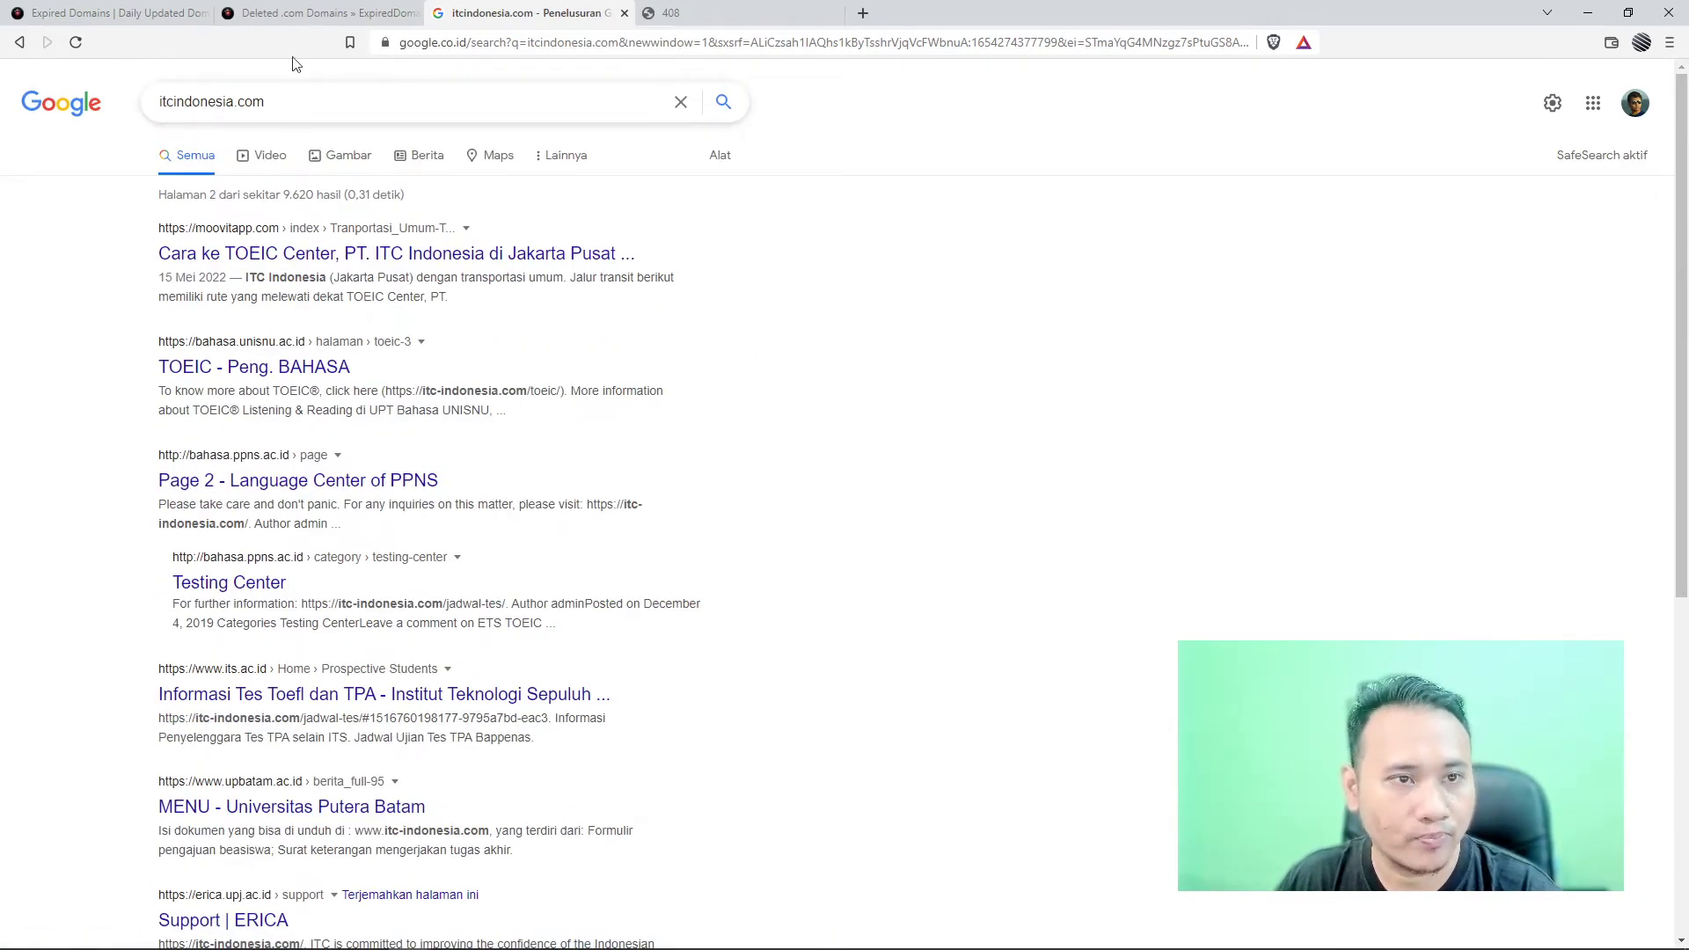
- Return to the deleted .com domains list and scan it for another candidate domain
key(ctrl+shift+Tab)
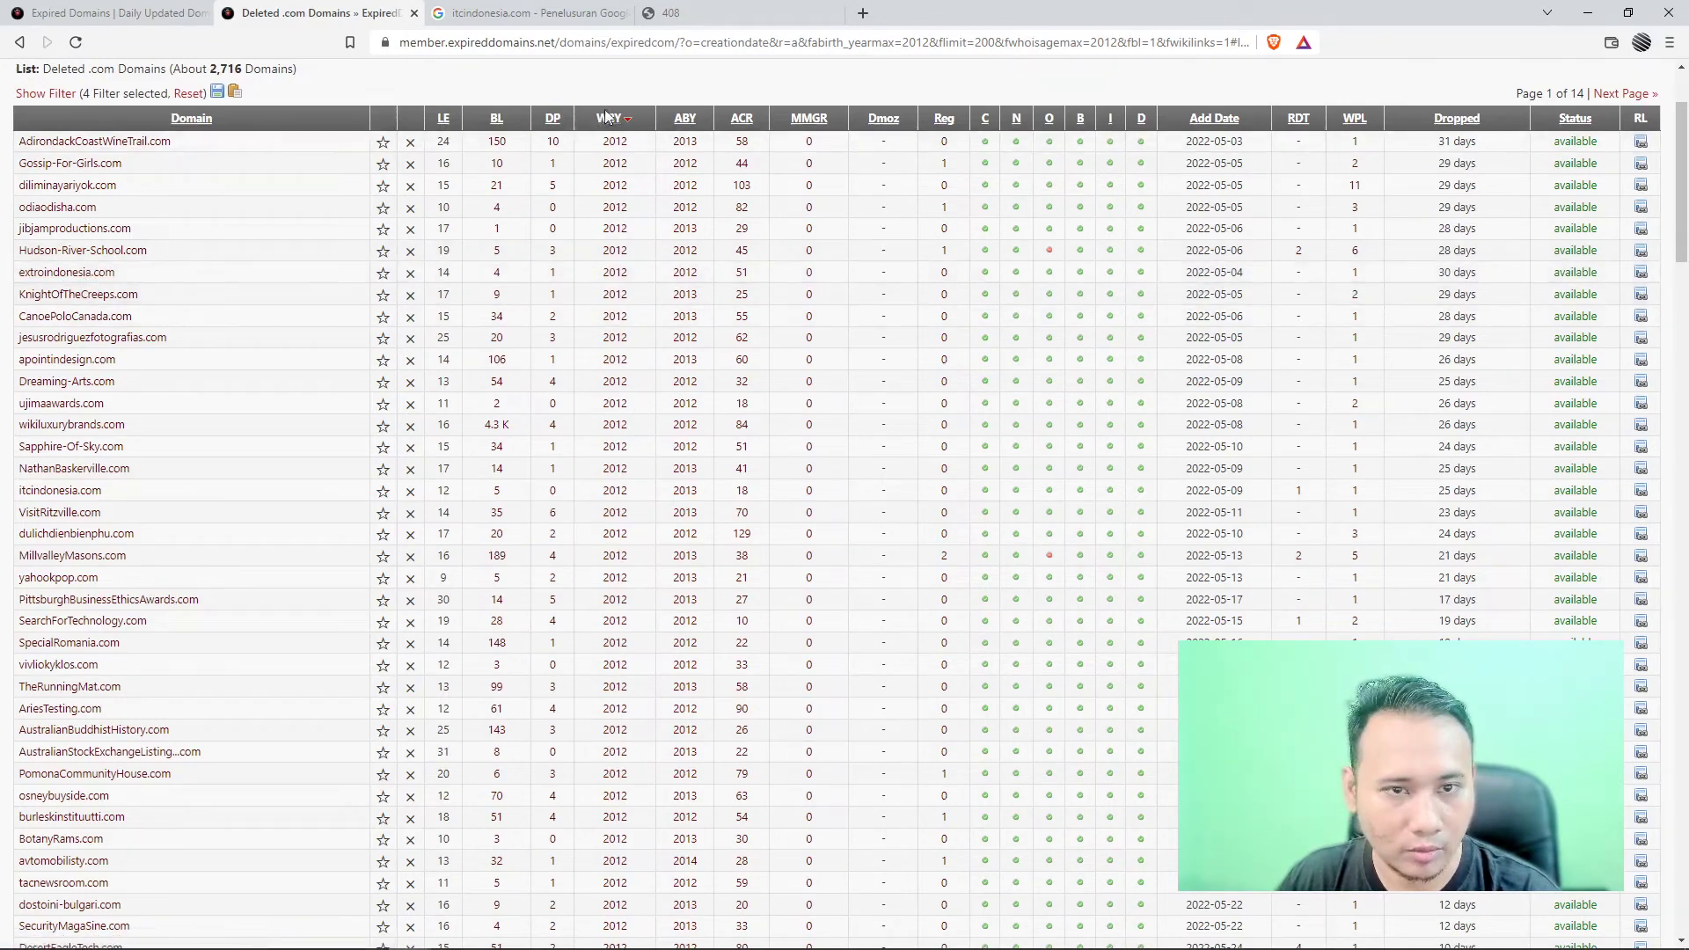
scroll(290, 432, down, 2)
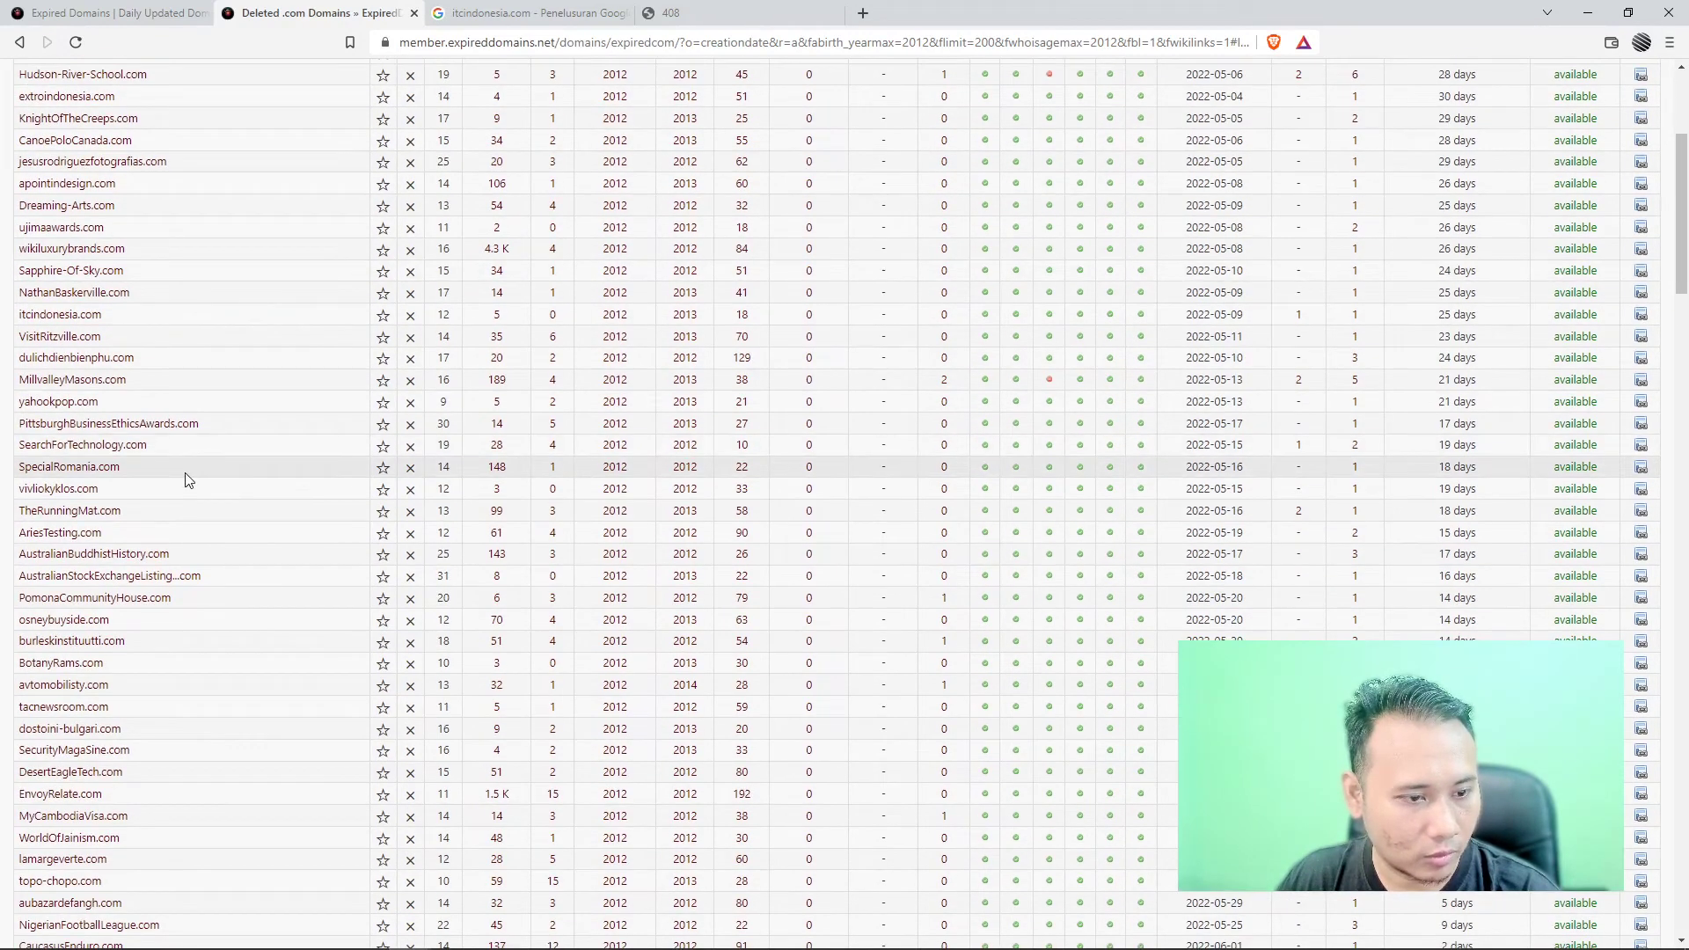
scroll(185, 480, down, 3)
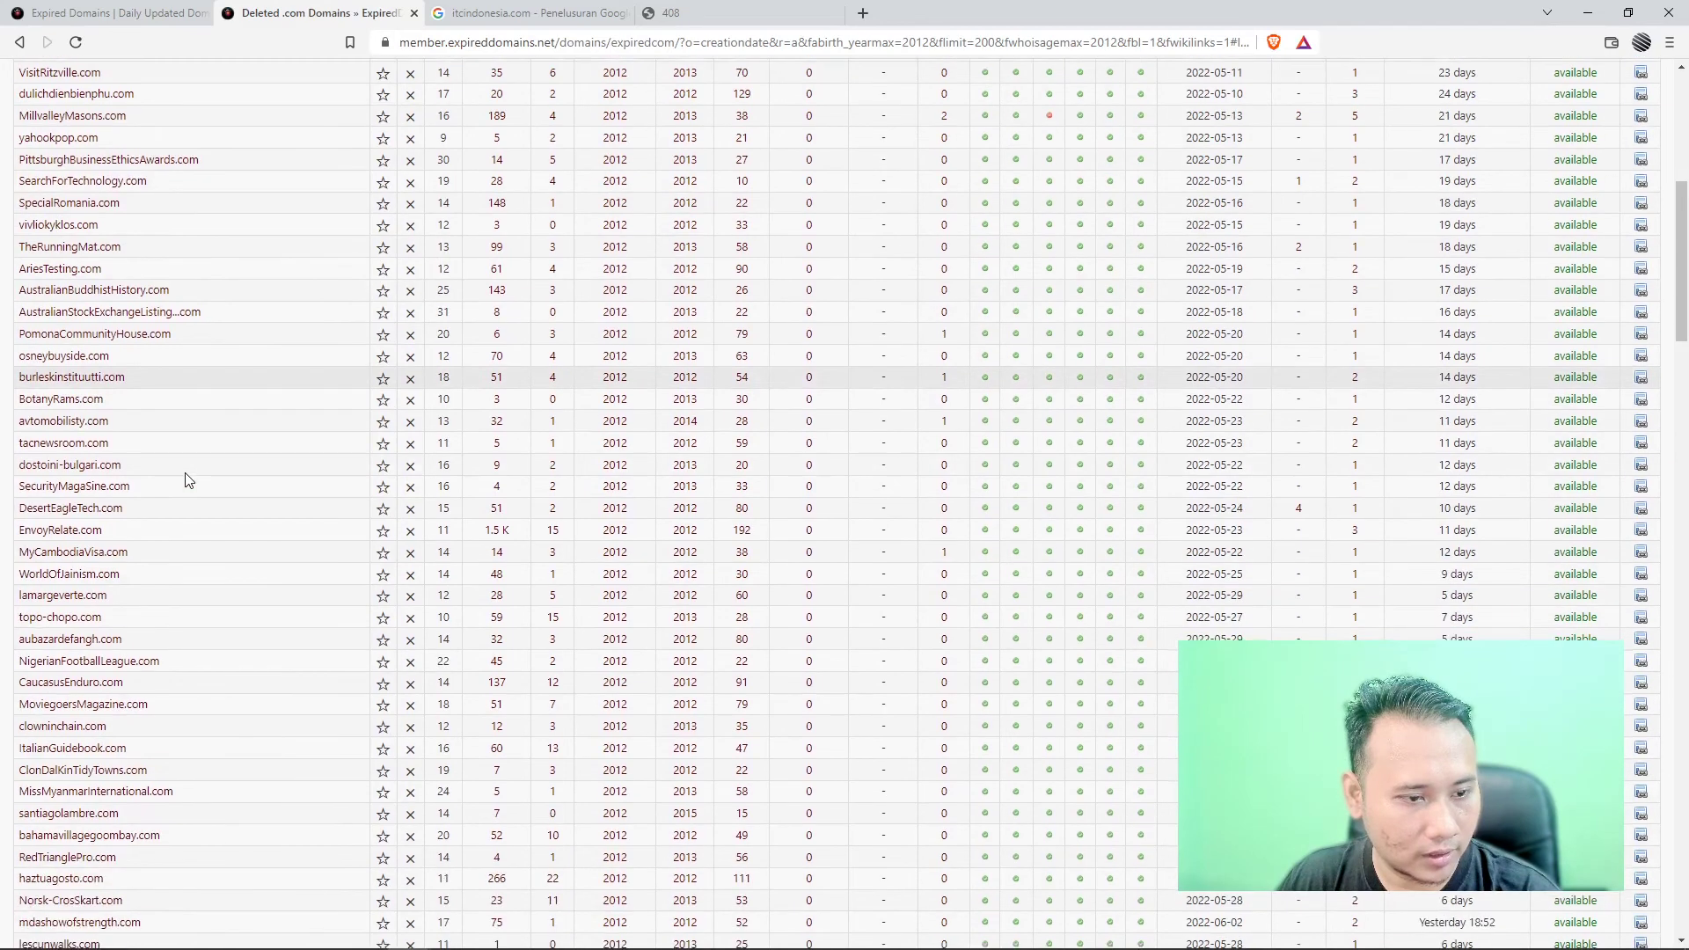
scroll(187, 480, up, 7)
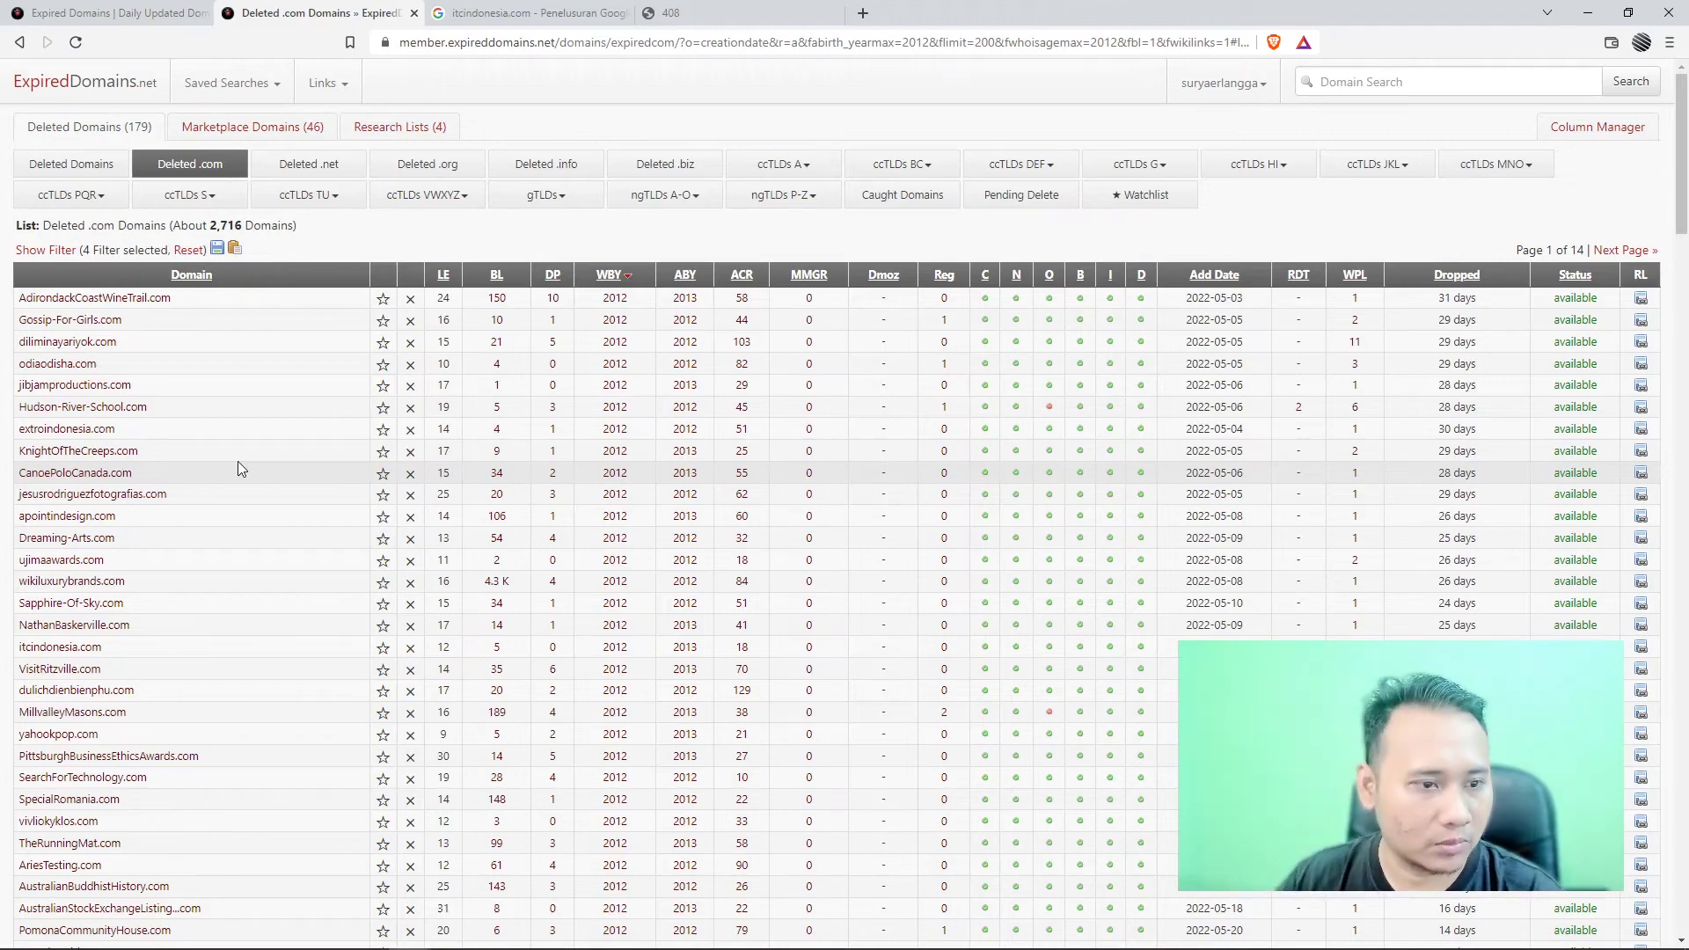
scroll(242, 466, down, 2)
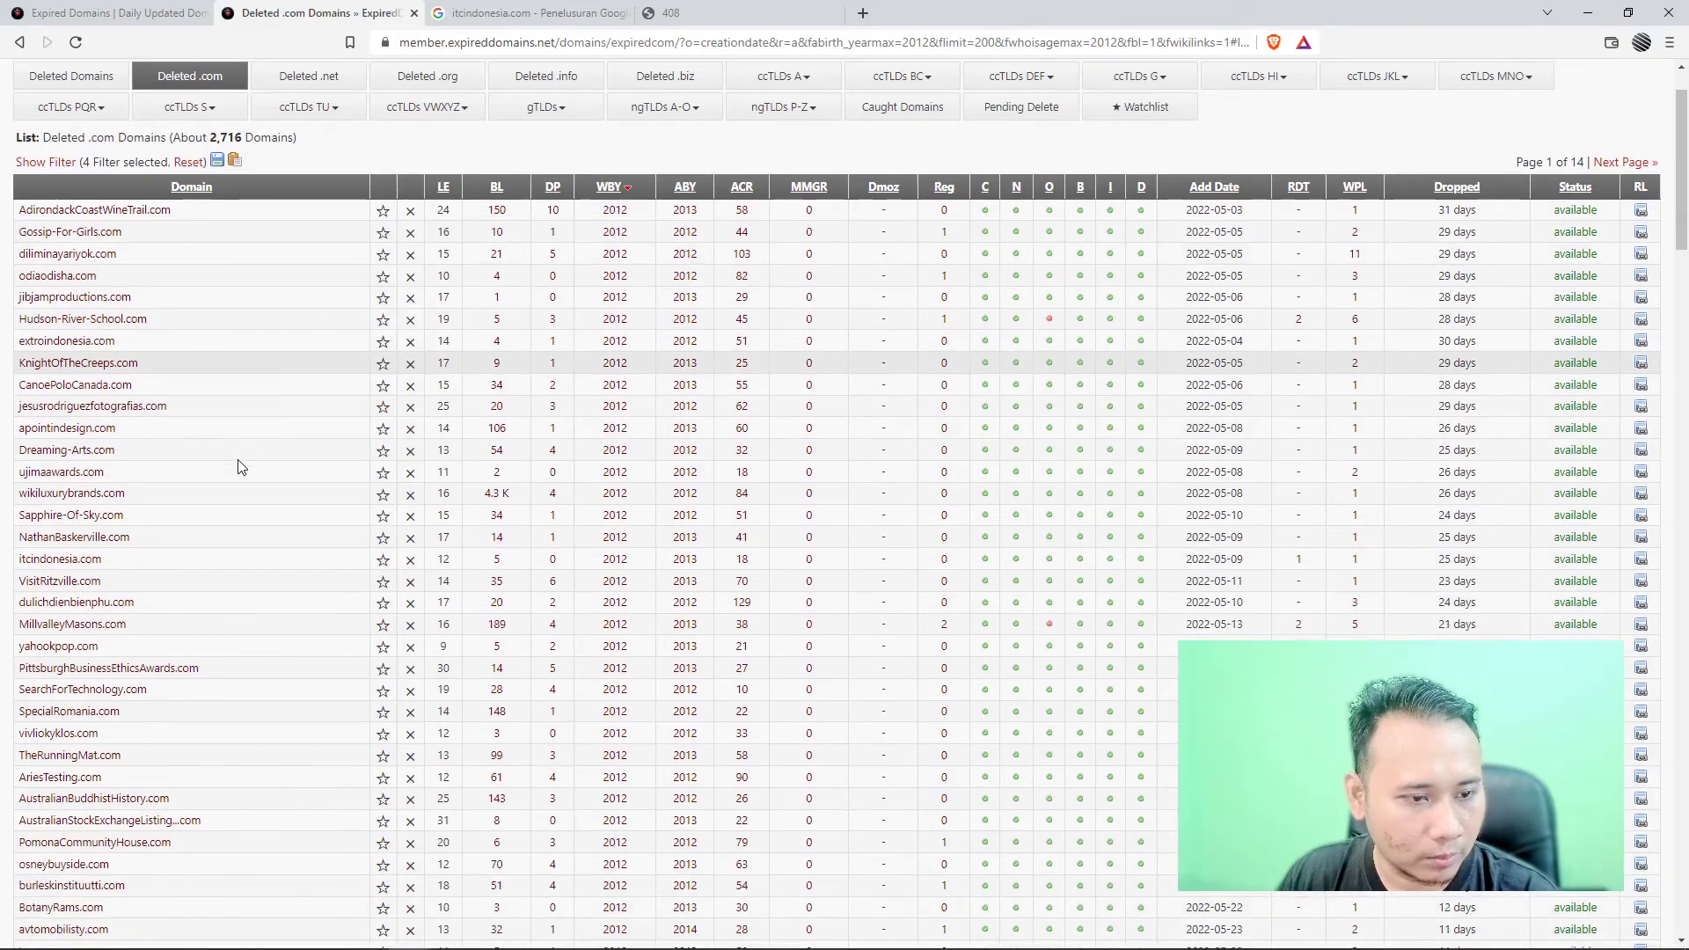
scroll(239, 465, down, 3)
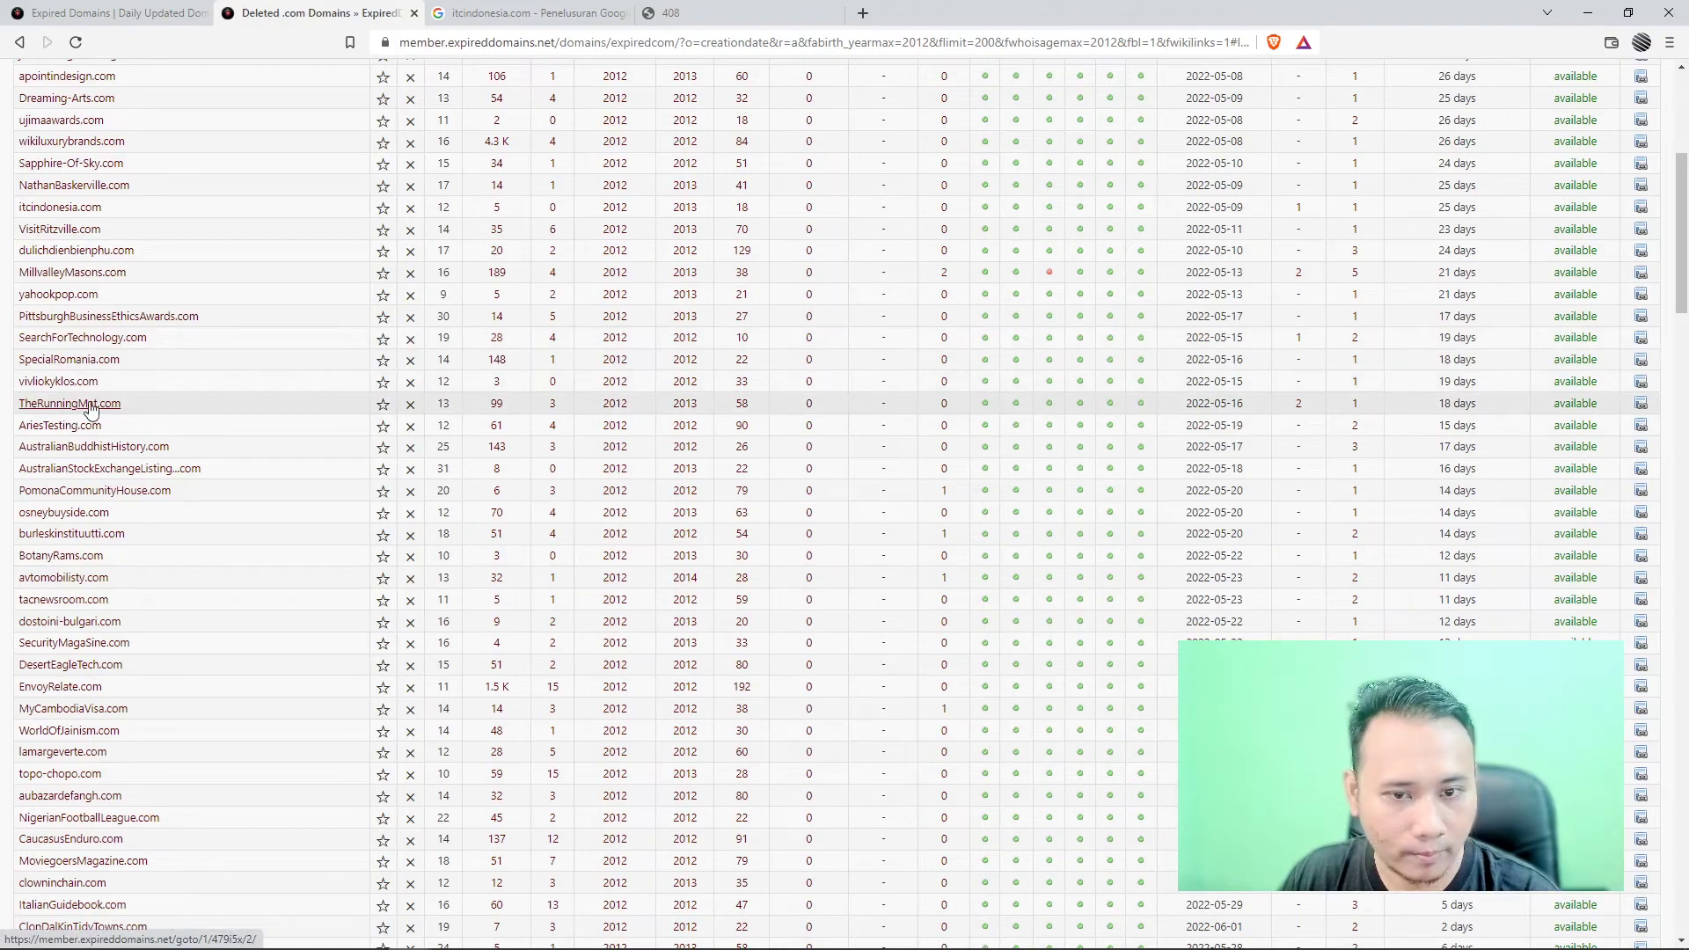
- Search Google for "running mat" in a new tab to gauge the topic of TheRunningMat.com
click(863, 14)
text(running mat)
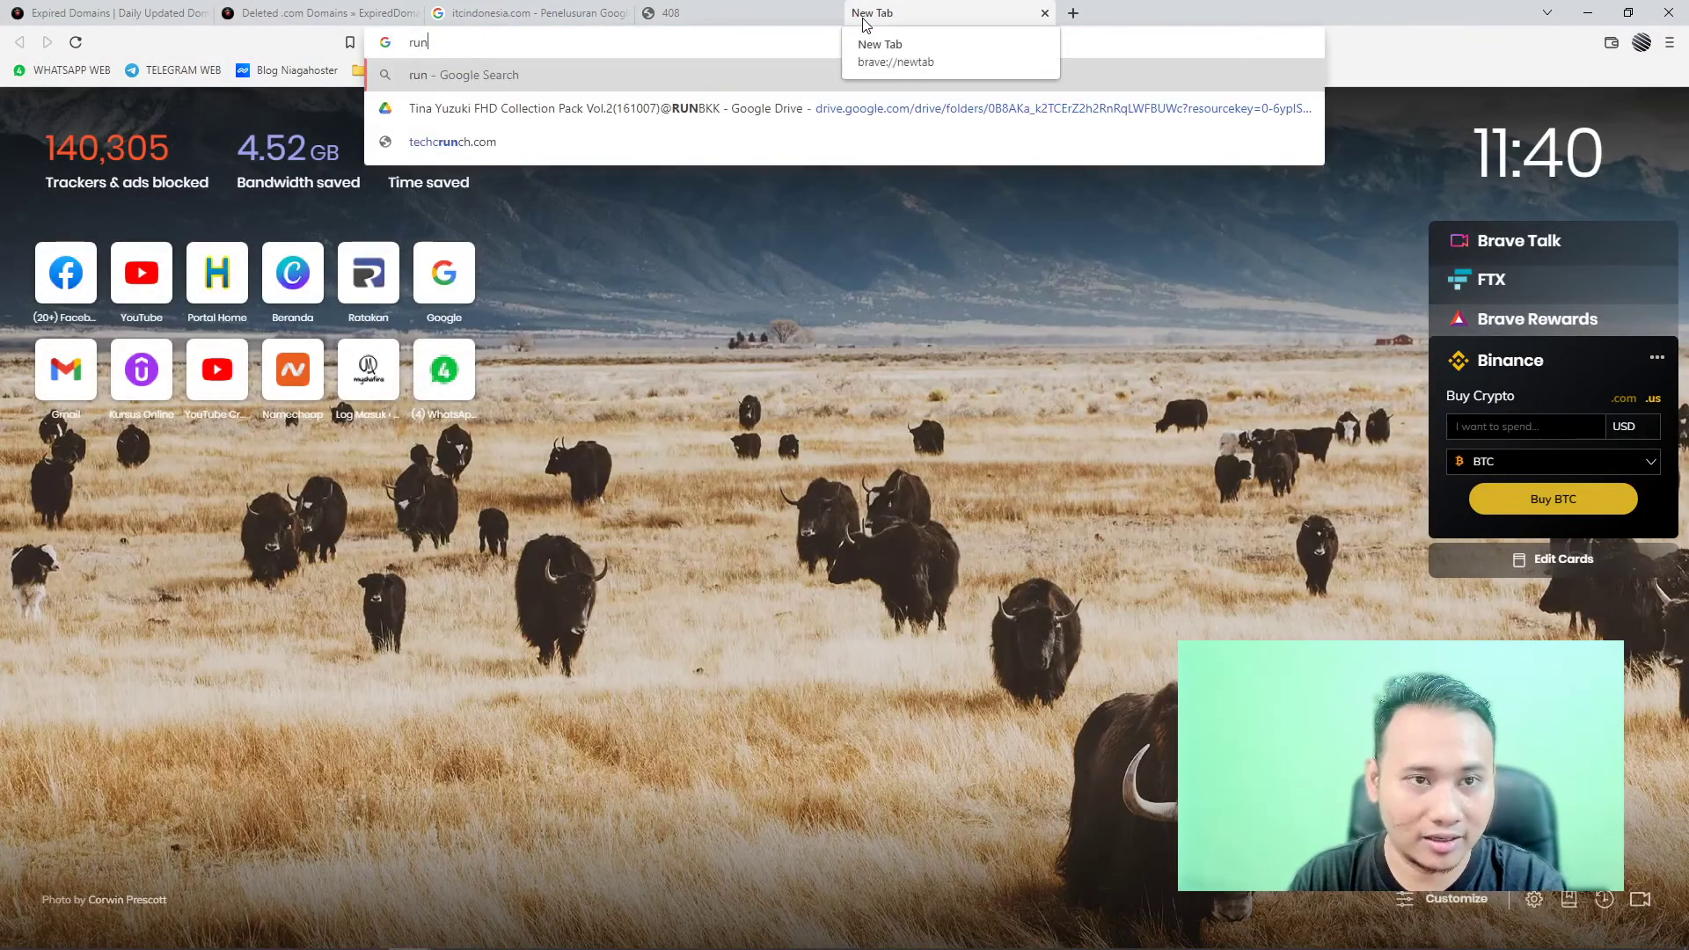
key(Return)
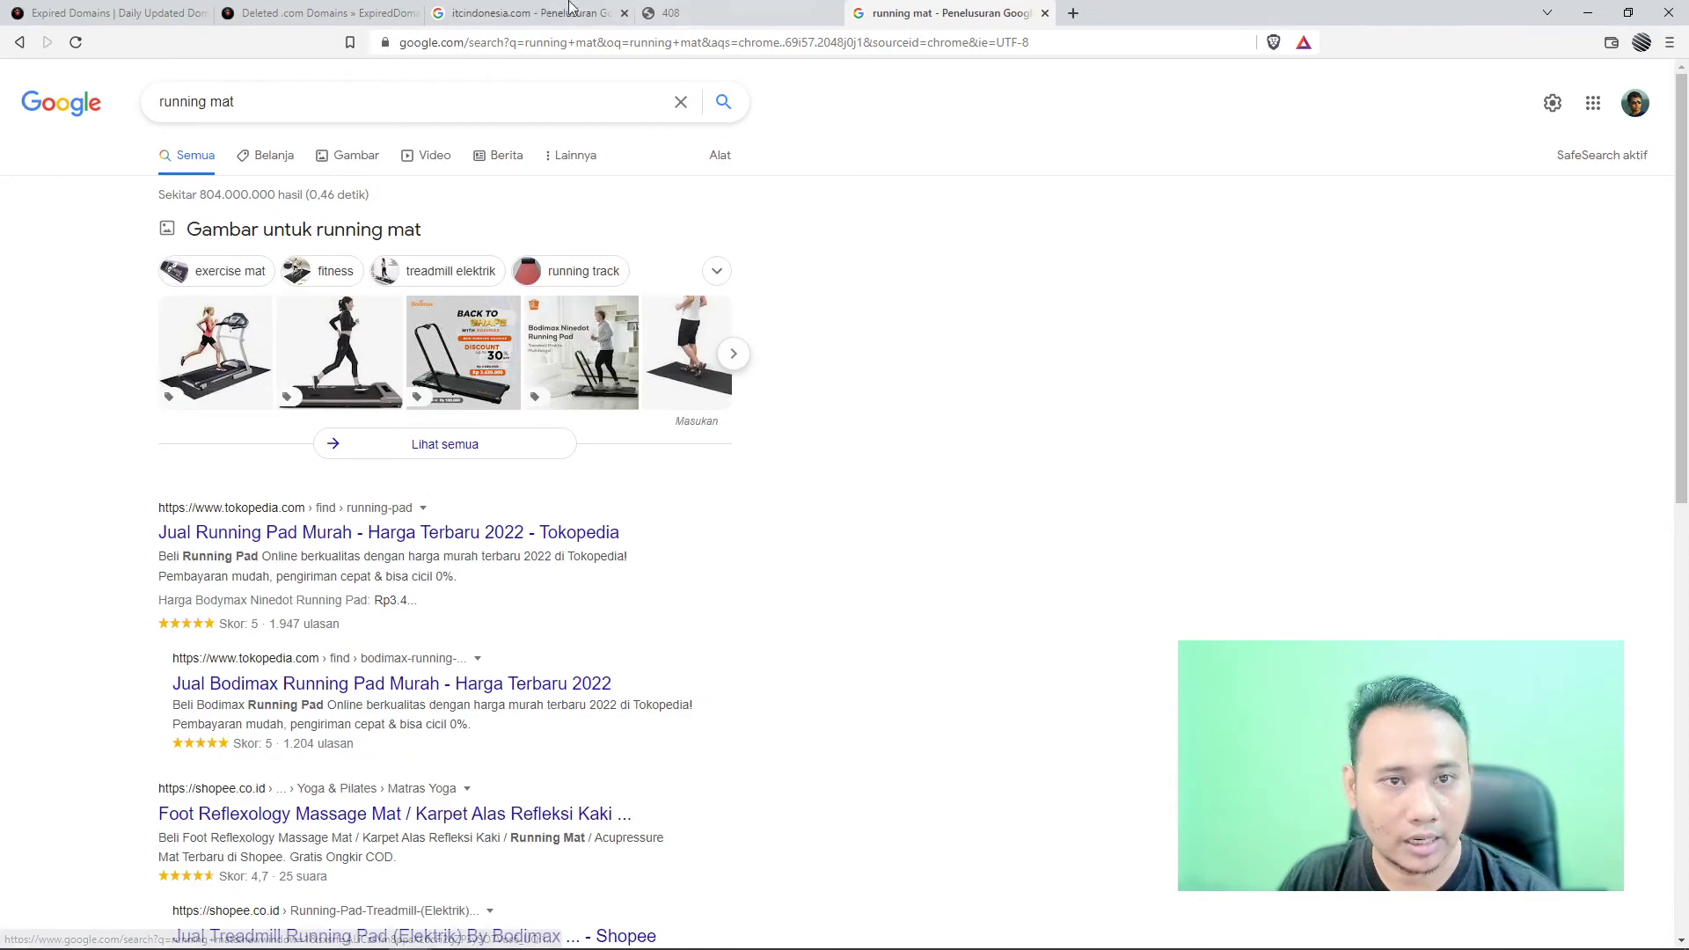
- Confirm the spelling of TheRunningMat.com in the list, search Google for site:therunningmat.com, and return to the deleted domains list
click(321, 11)
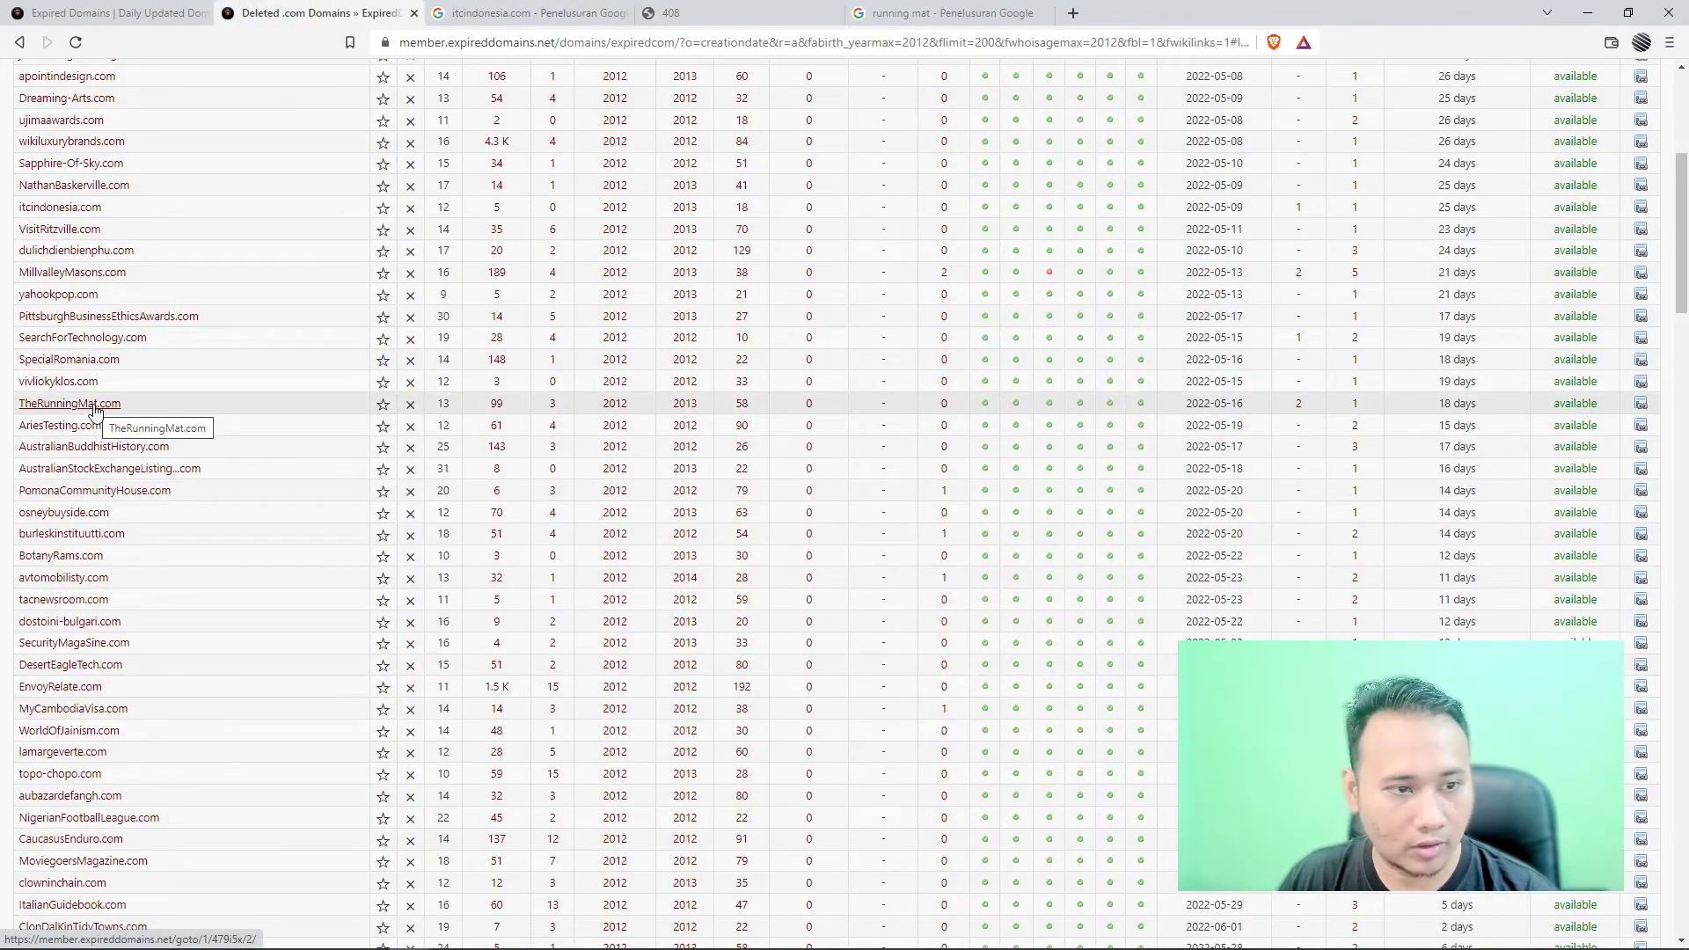
key(ctrl+Tab)
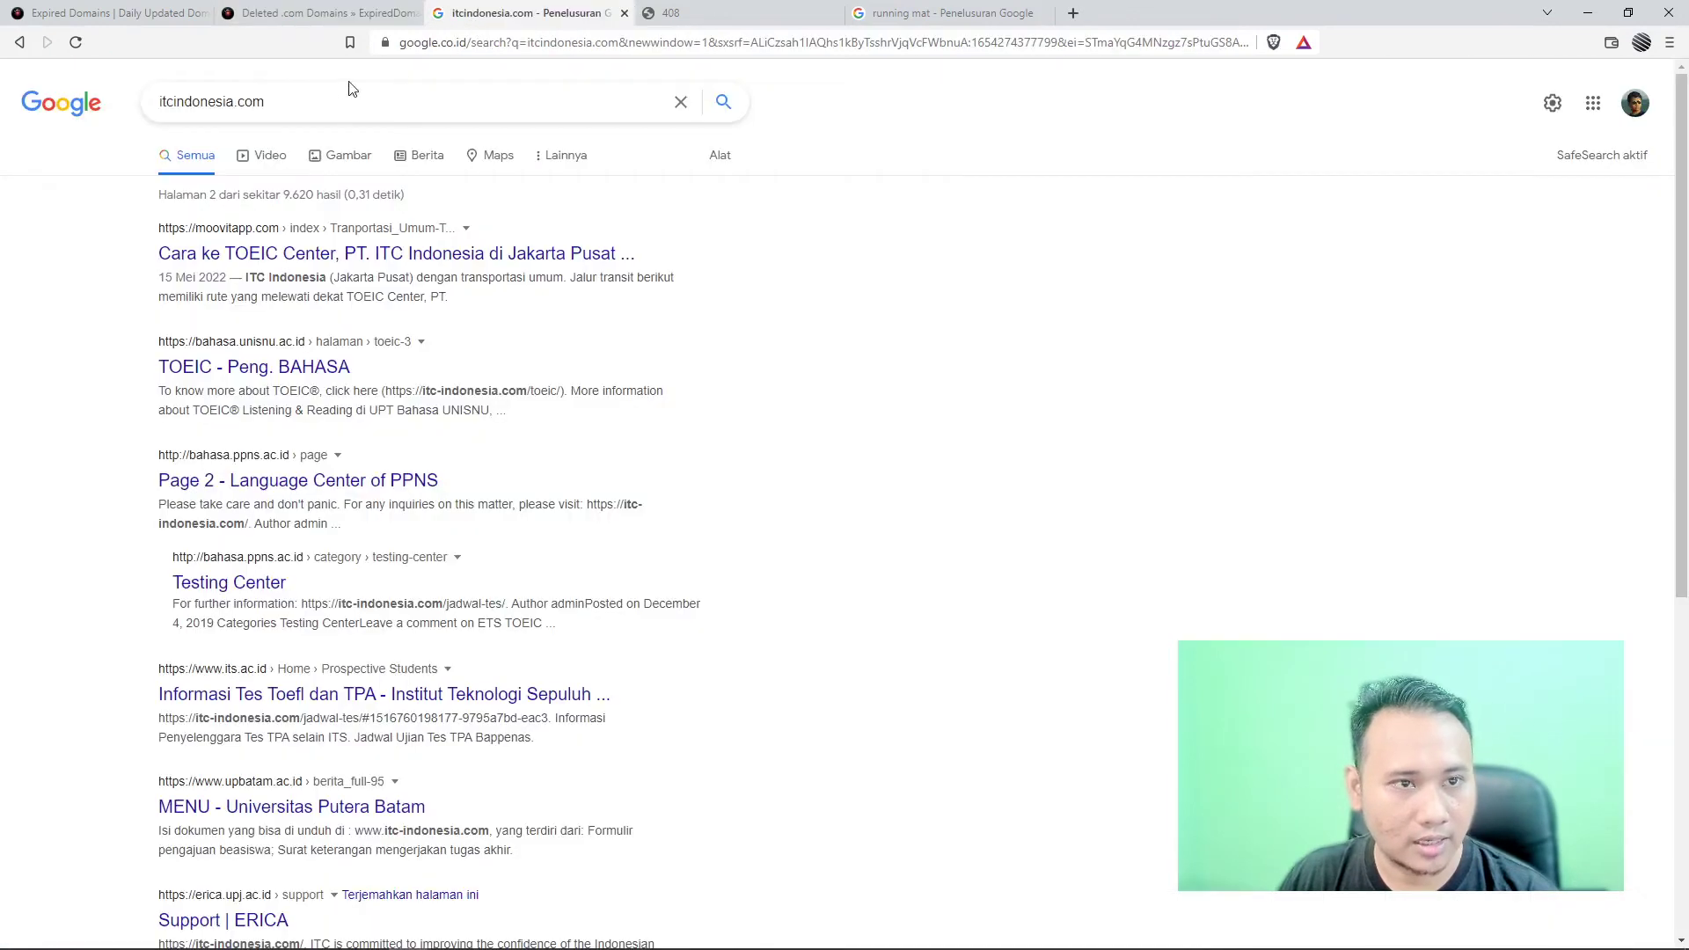
key(ctrl+a)
text(site:t)
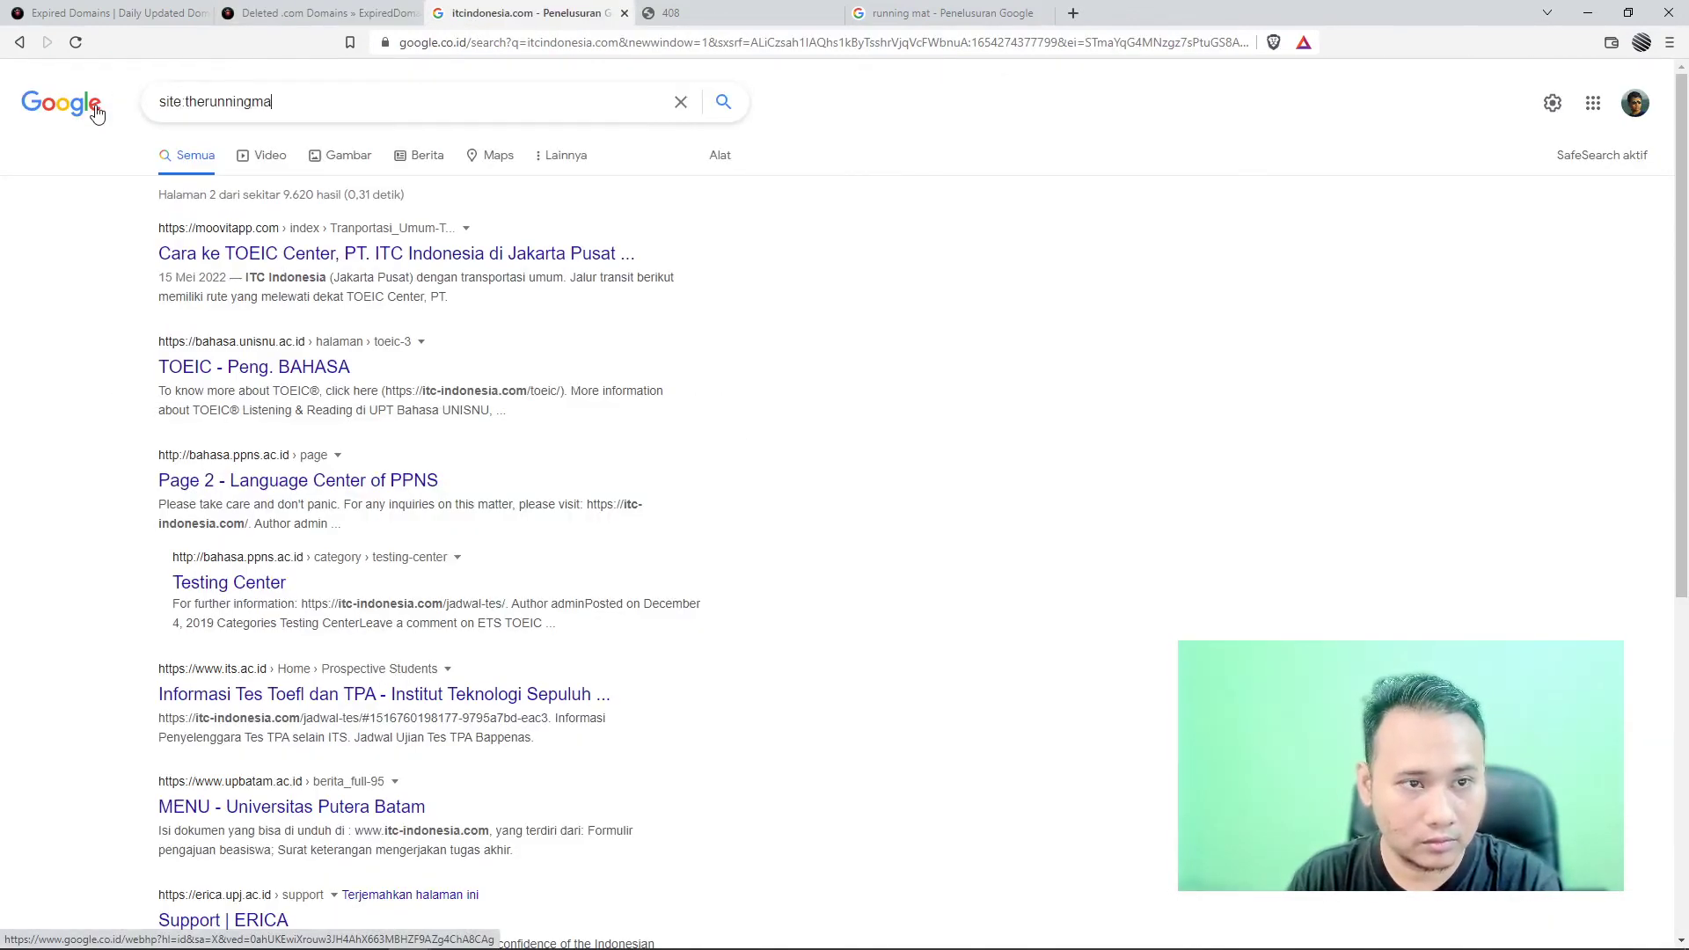
key(Return)
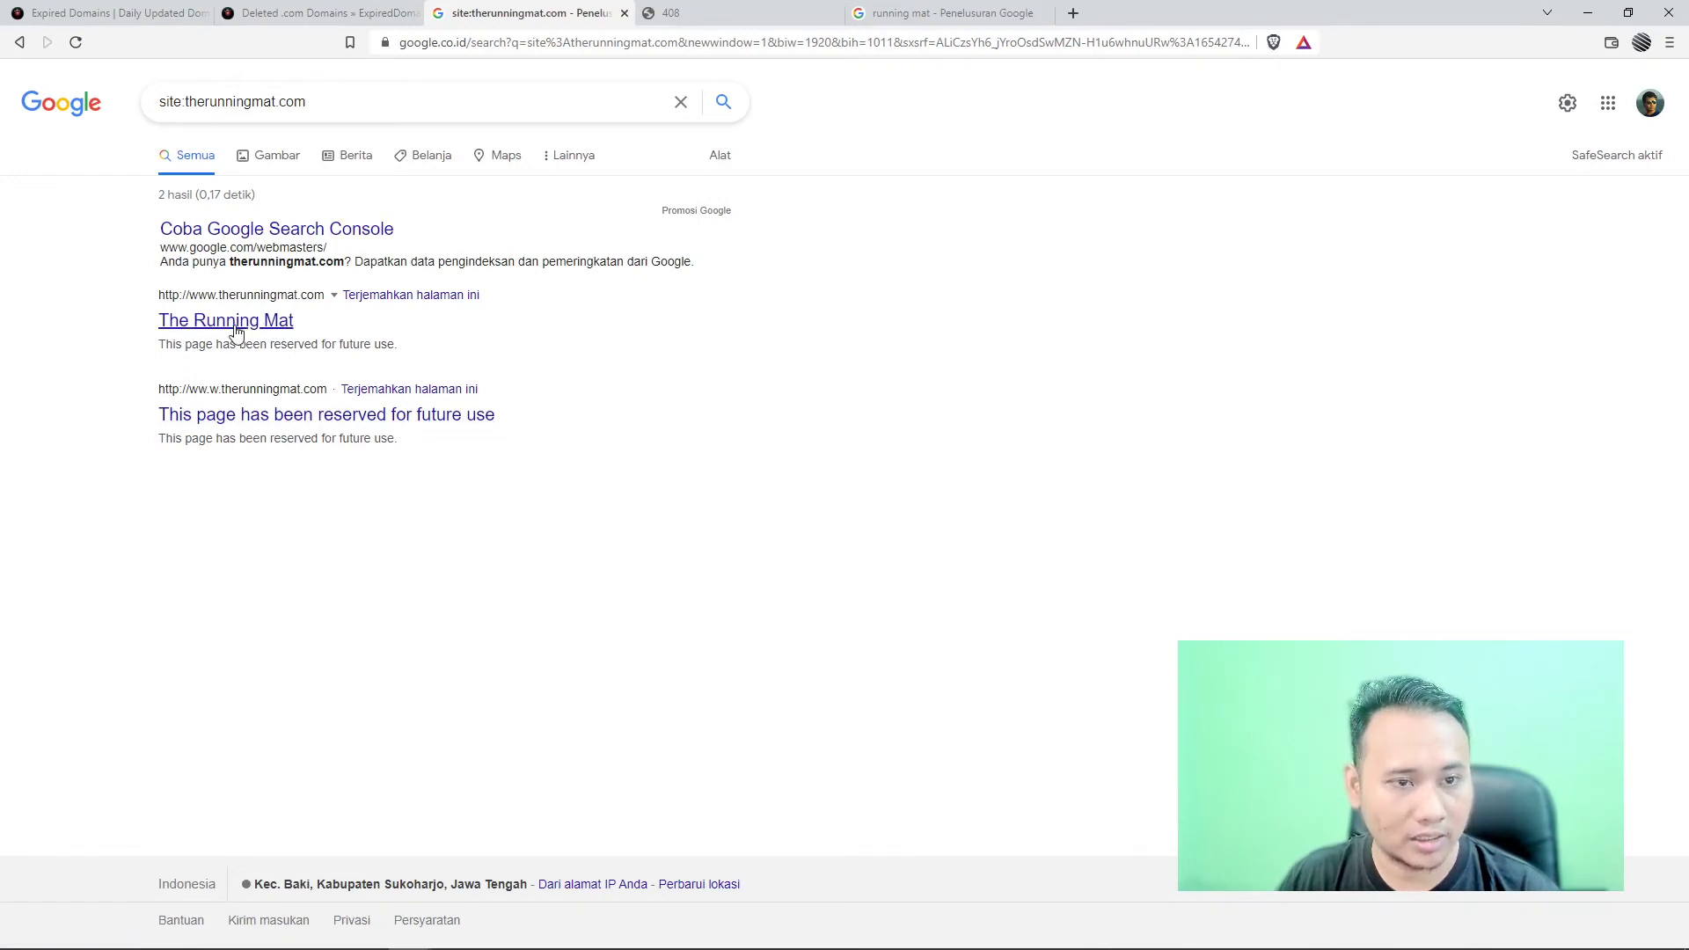
click(312, 13)
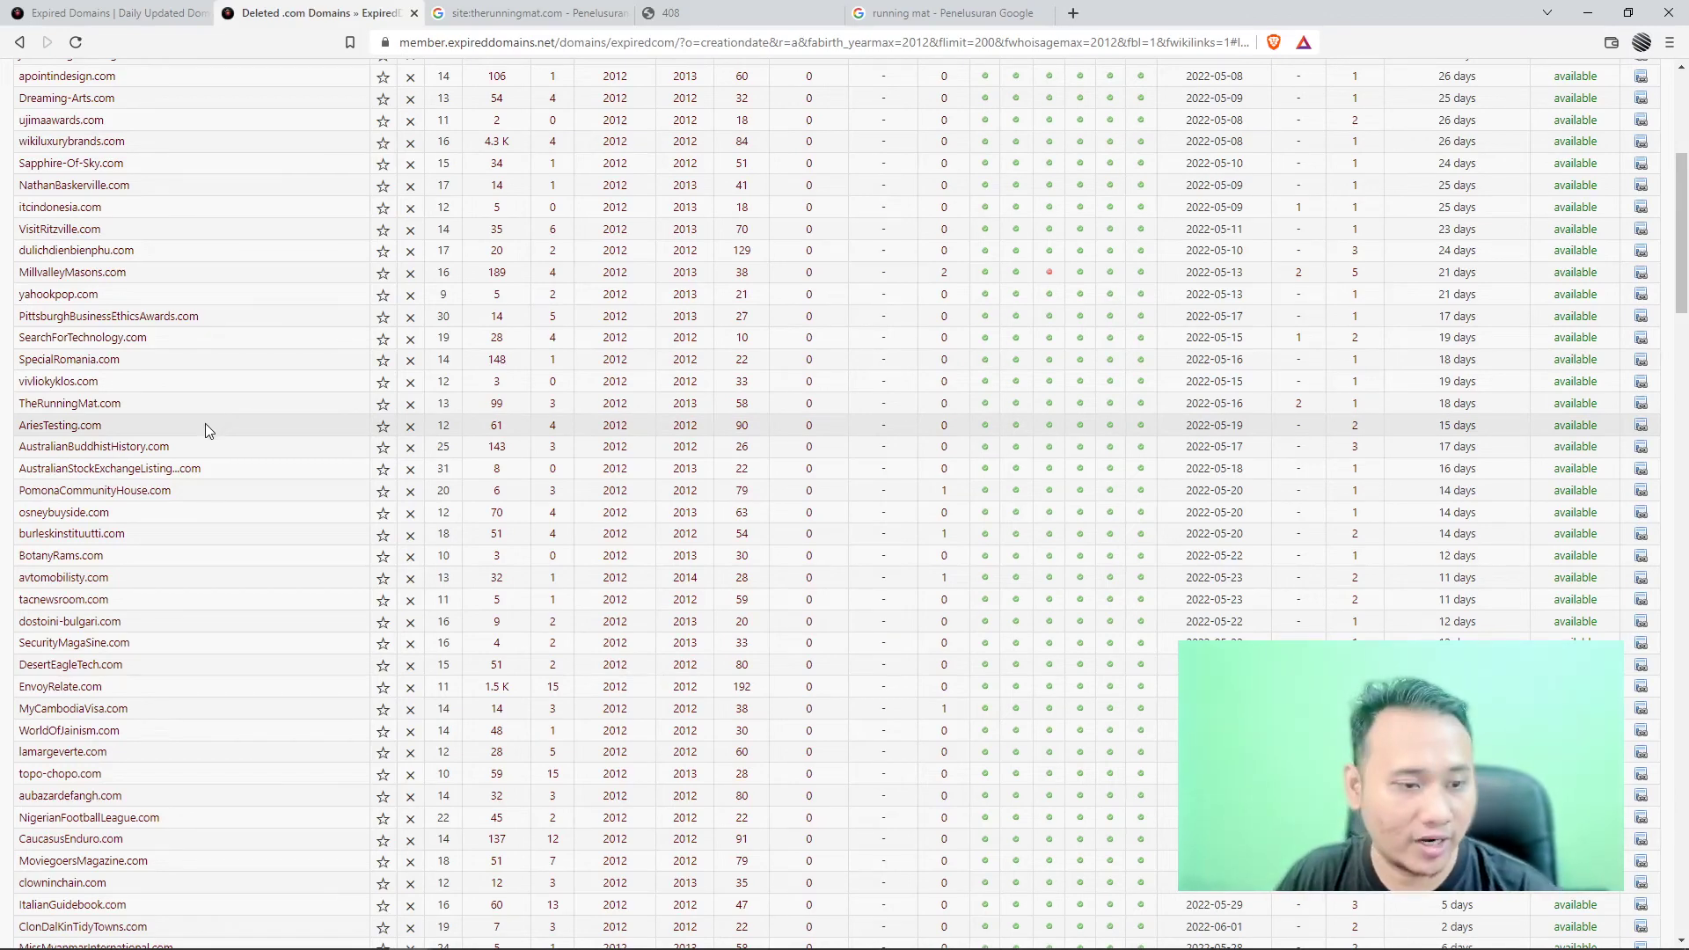
- Scan the 2012 and 2013 entries of the deleted .com domains list for further candidate names
scroll(255, 470, down, 2)
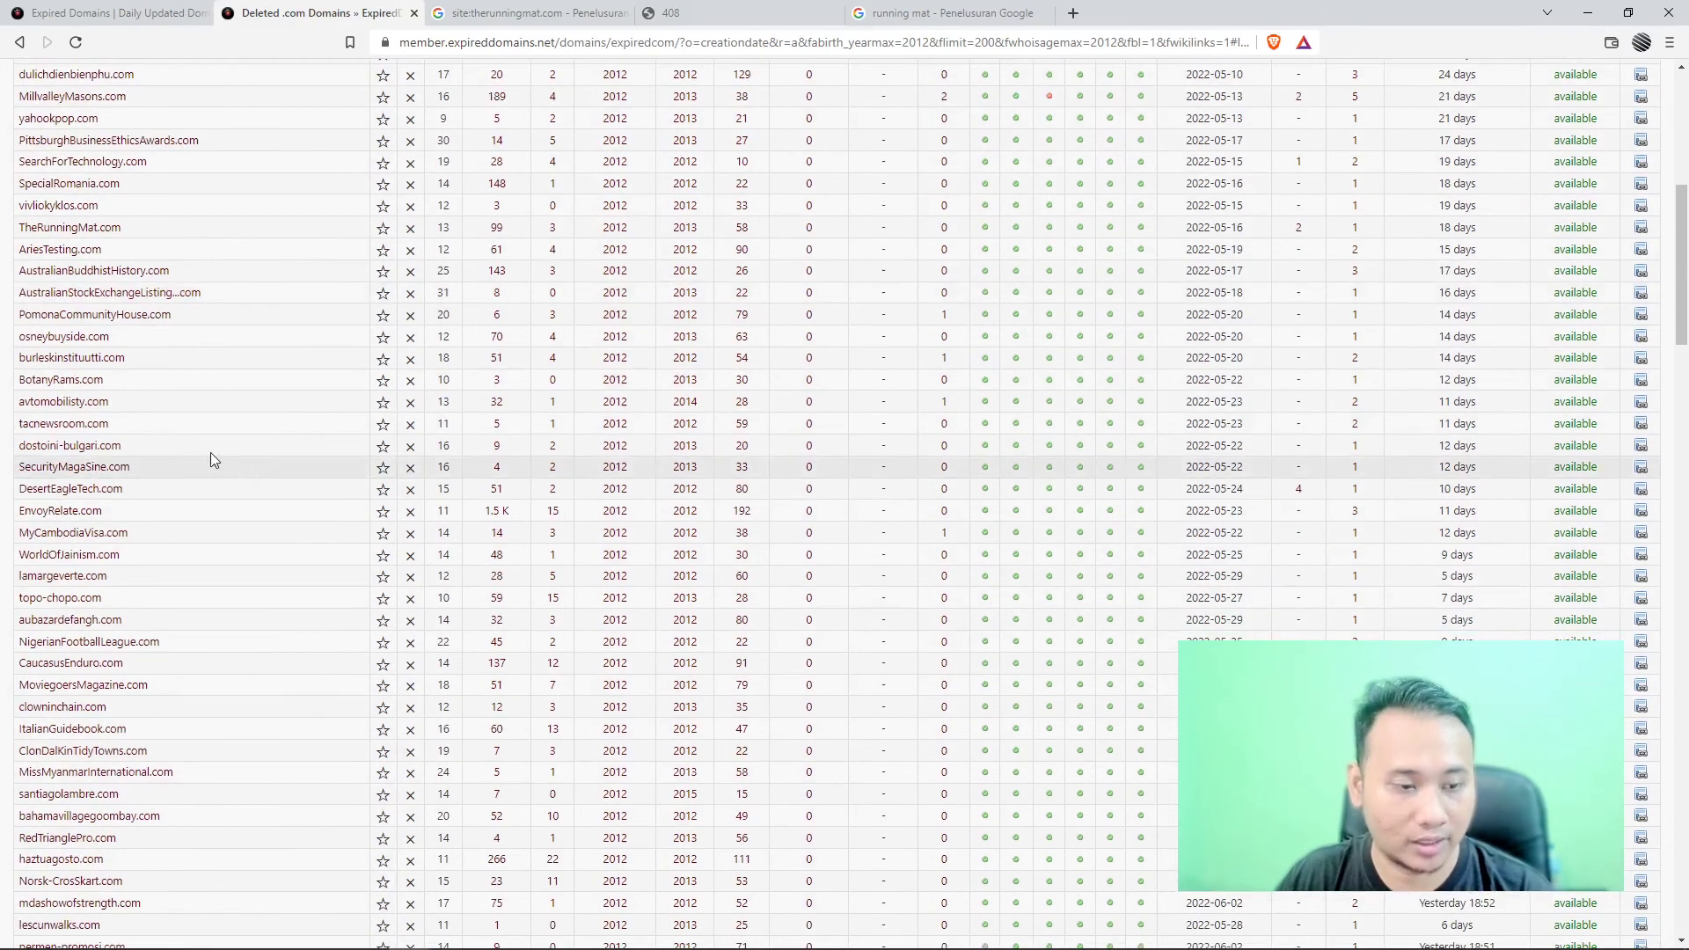
scroll(167, 436, down, 2)
scroll(115, 510, down, 2)
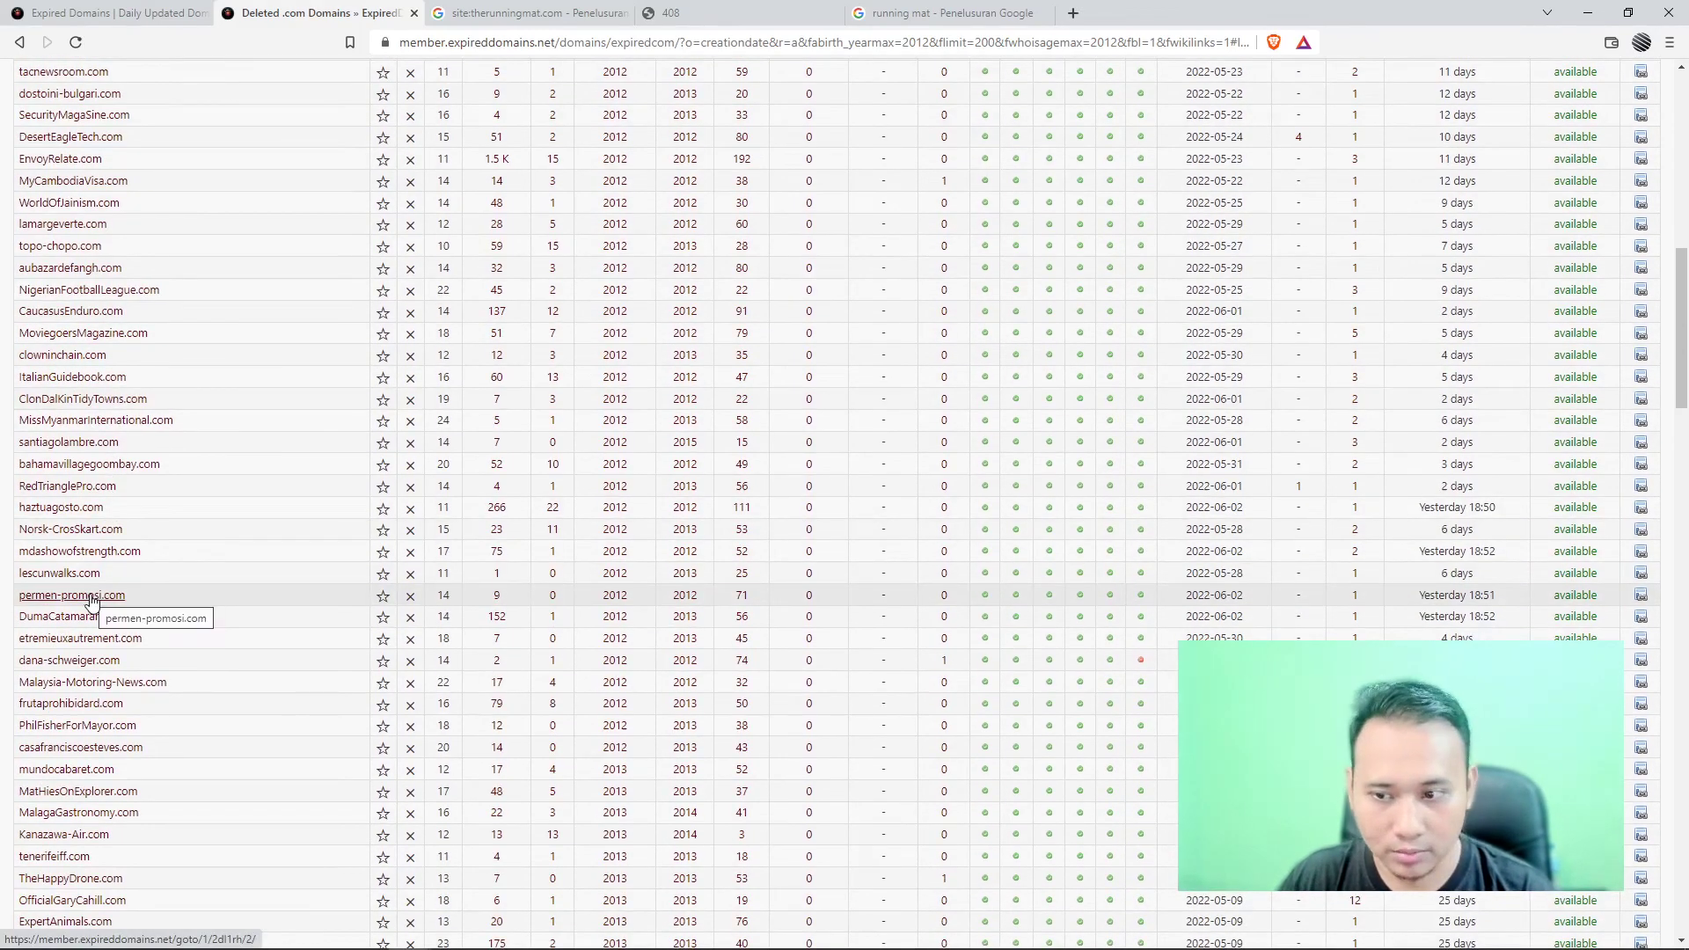
scroll(107, 603, down, 1)
scroll(109, 604, down, 1)
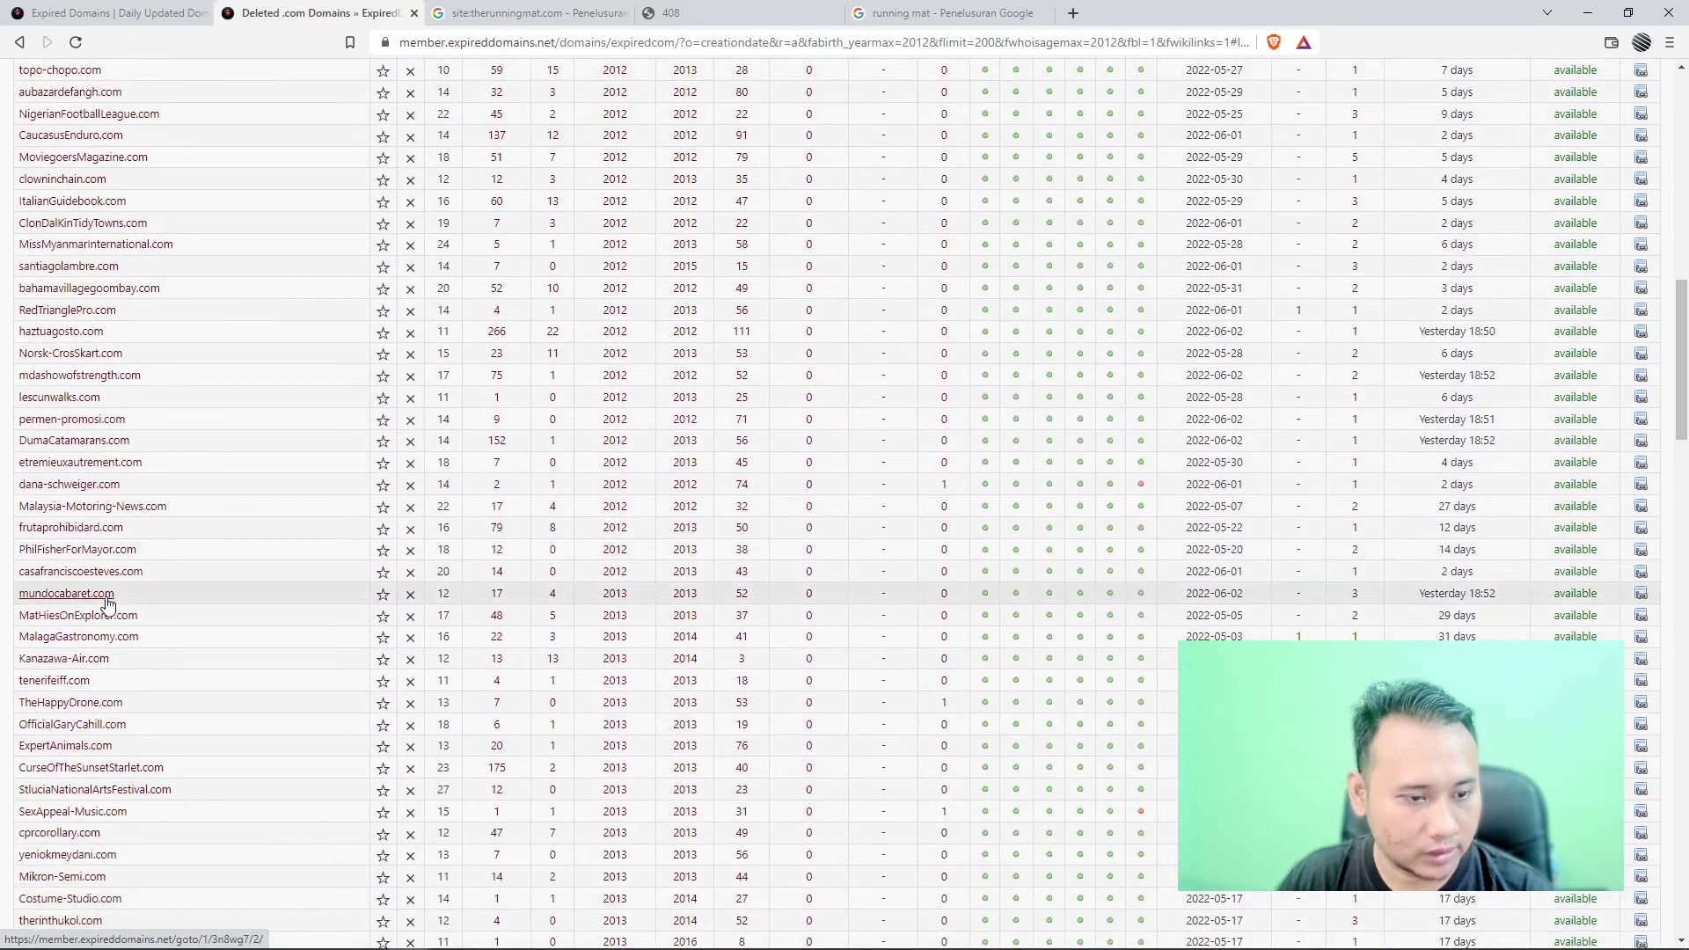
scroll(109, 602, down, 1)
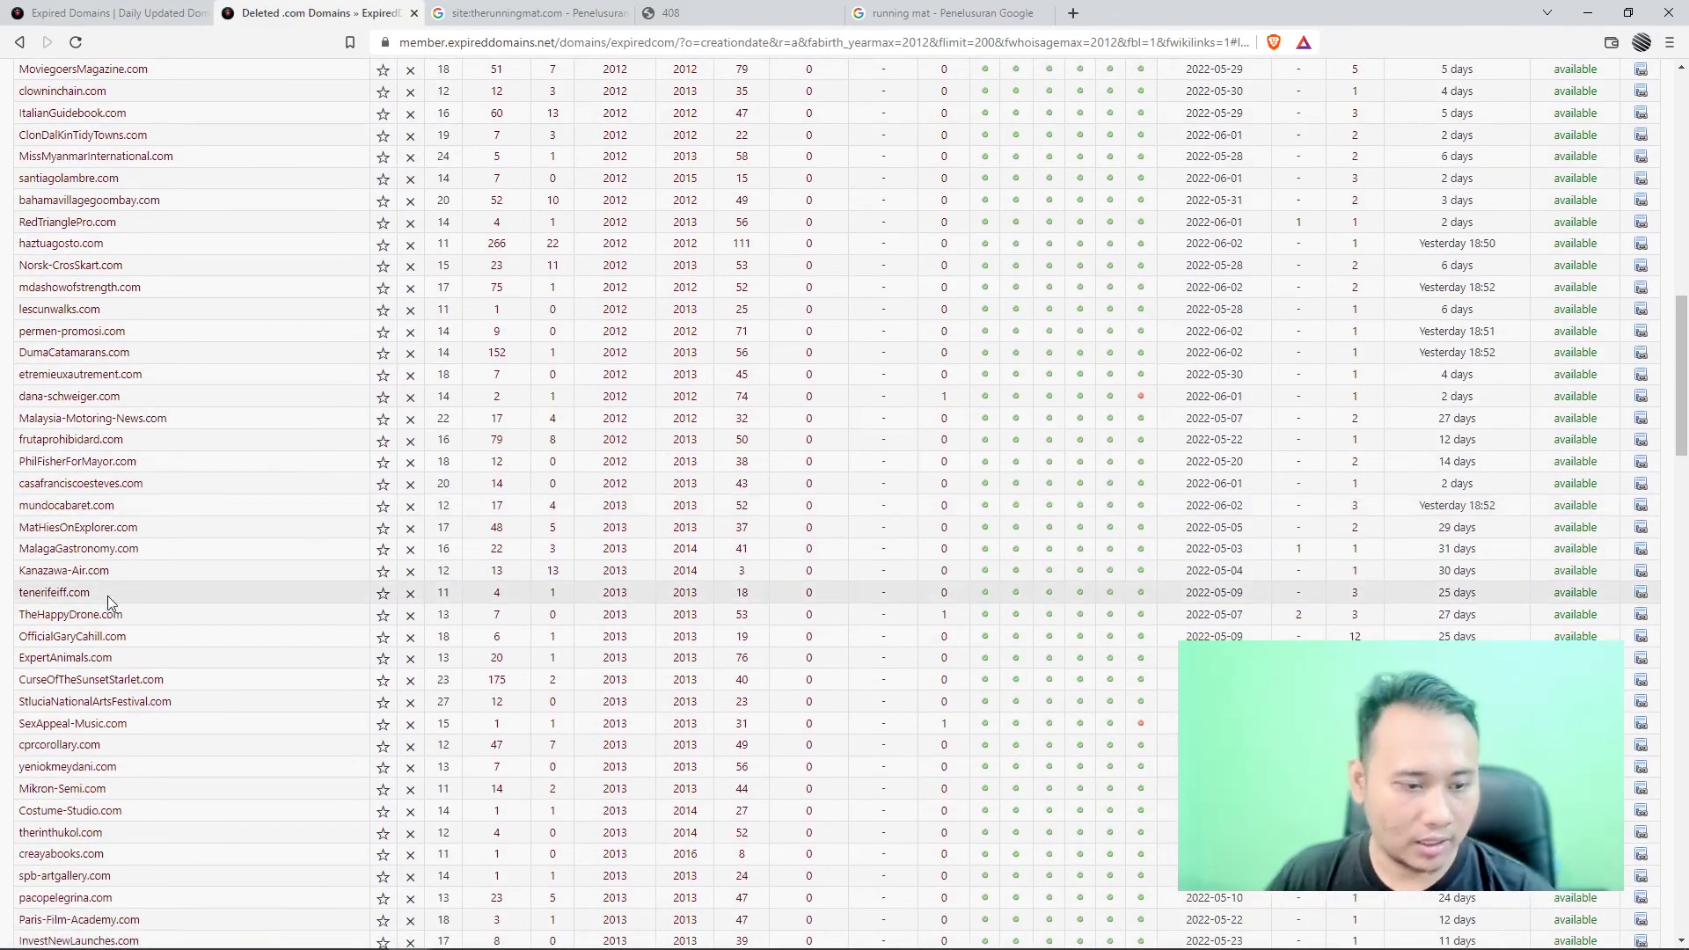
scroll(109, 604, down, 2)
scroll(107, 595, down, 1)
scroll(107, 595, down, 4)
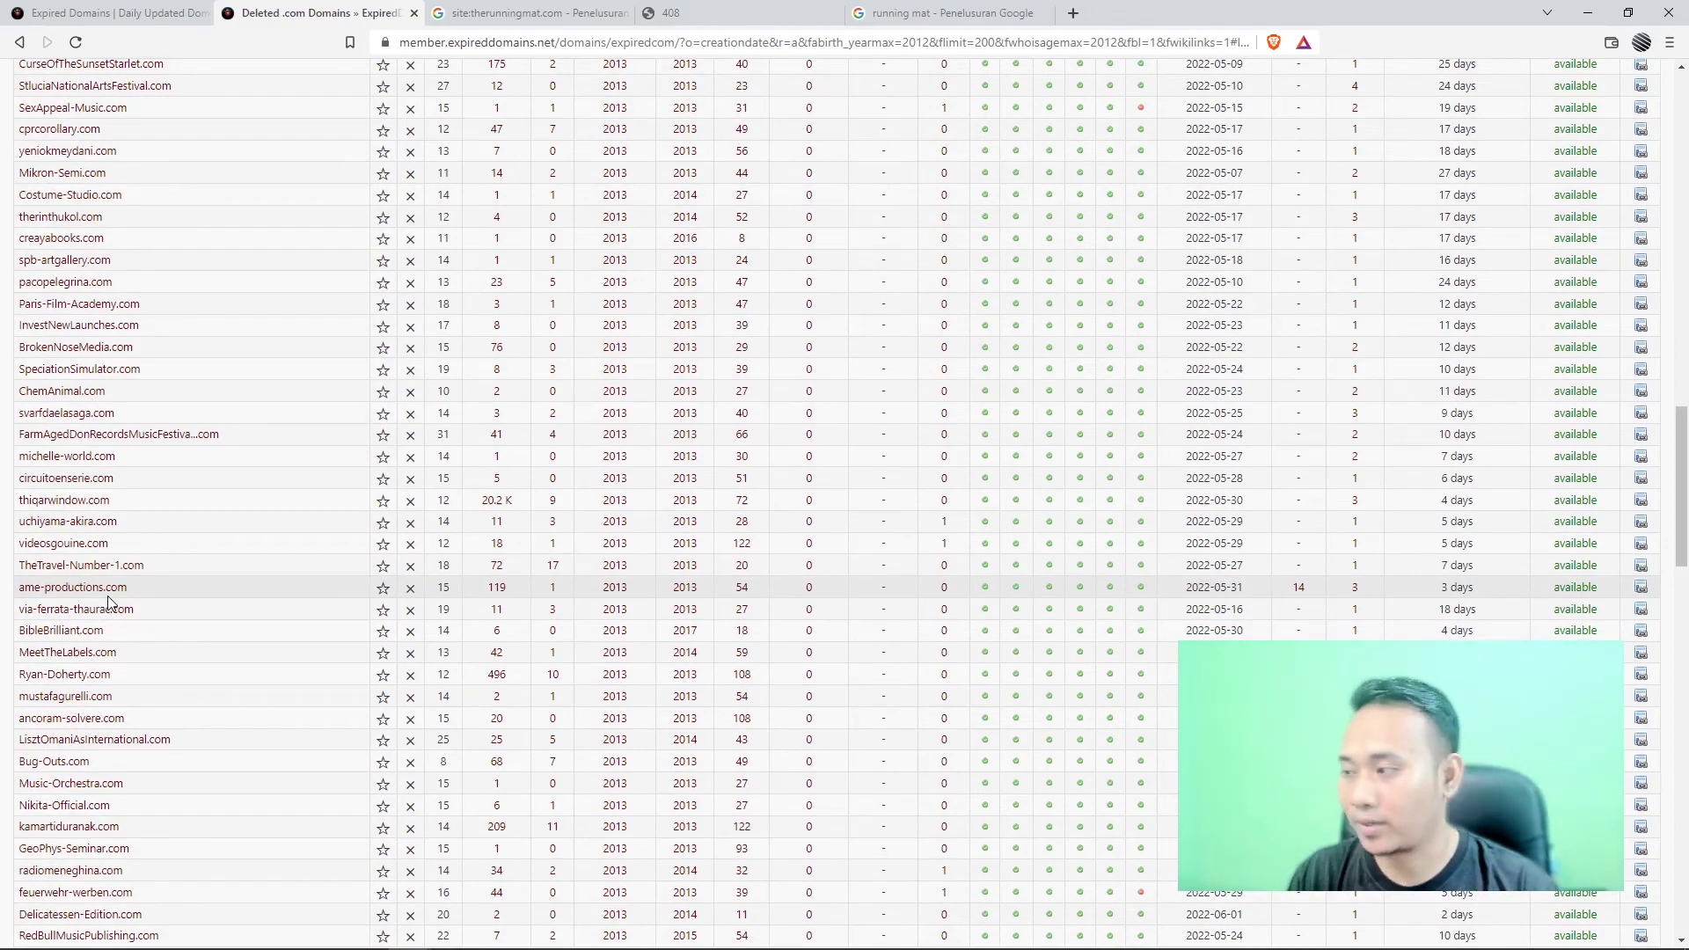
- Recheck the 2012 entries and examine the remaining domains through the end of the list's first page
scroll(580, 452, up, 15)
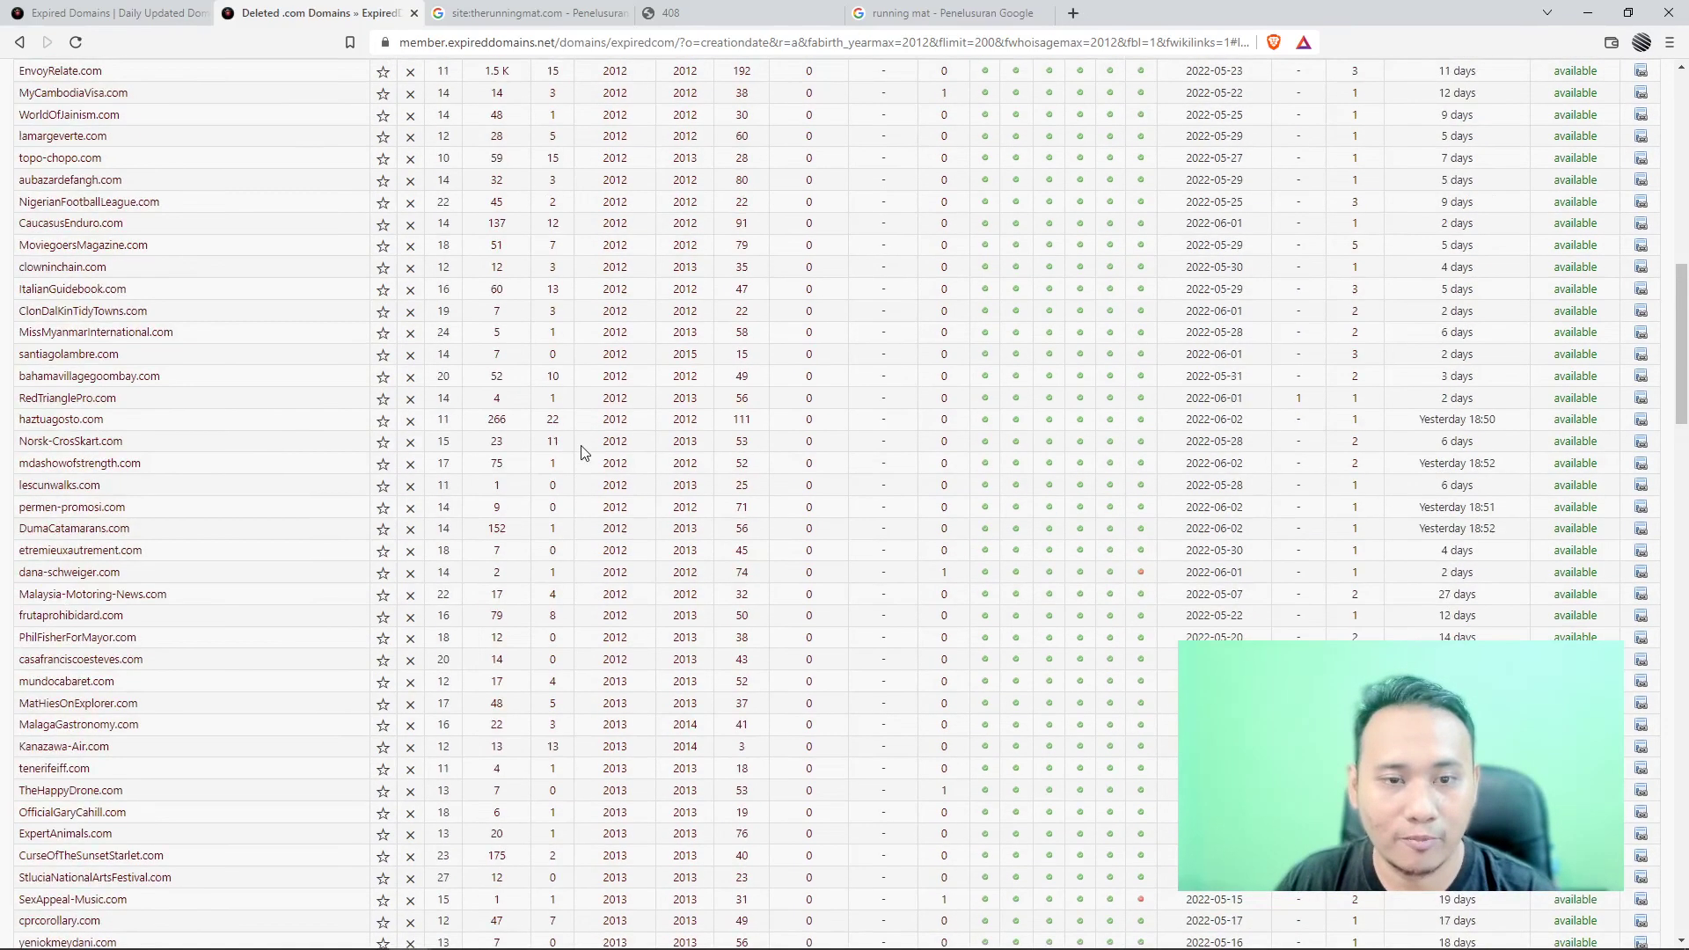
scroll(581, 452, up, 5)
scroll(577, 445, down, 4)
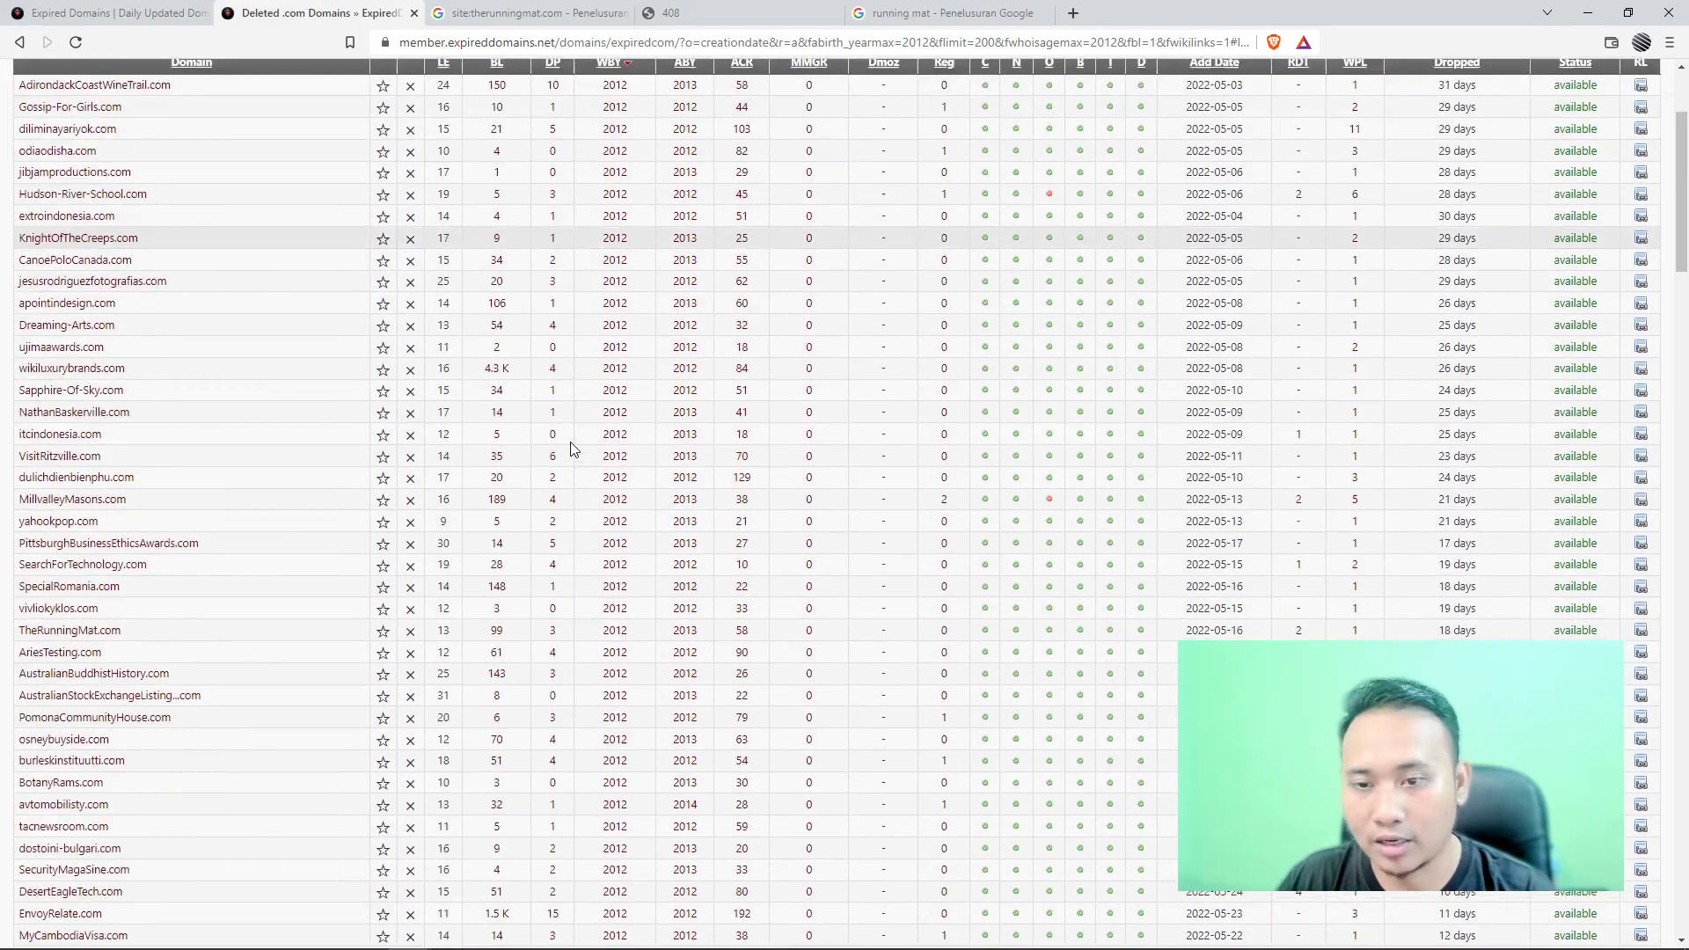
scroll(577, 445, down, 20)
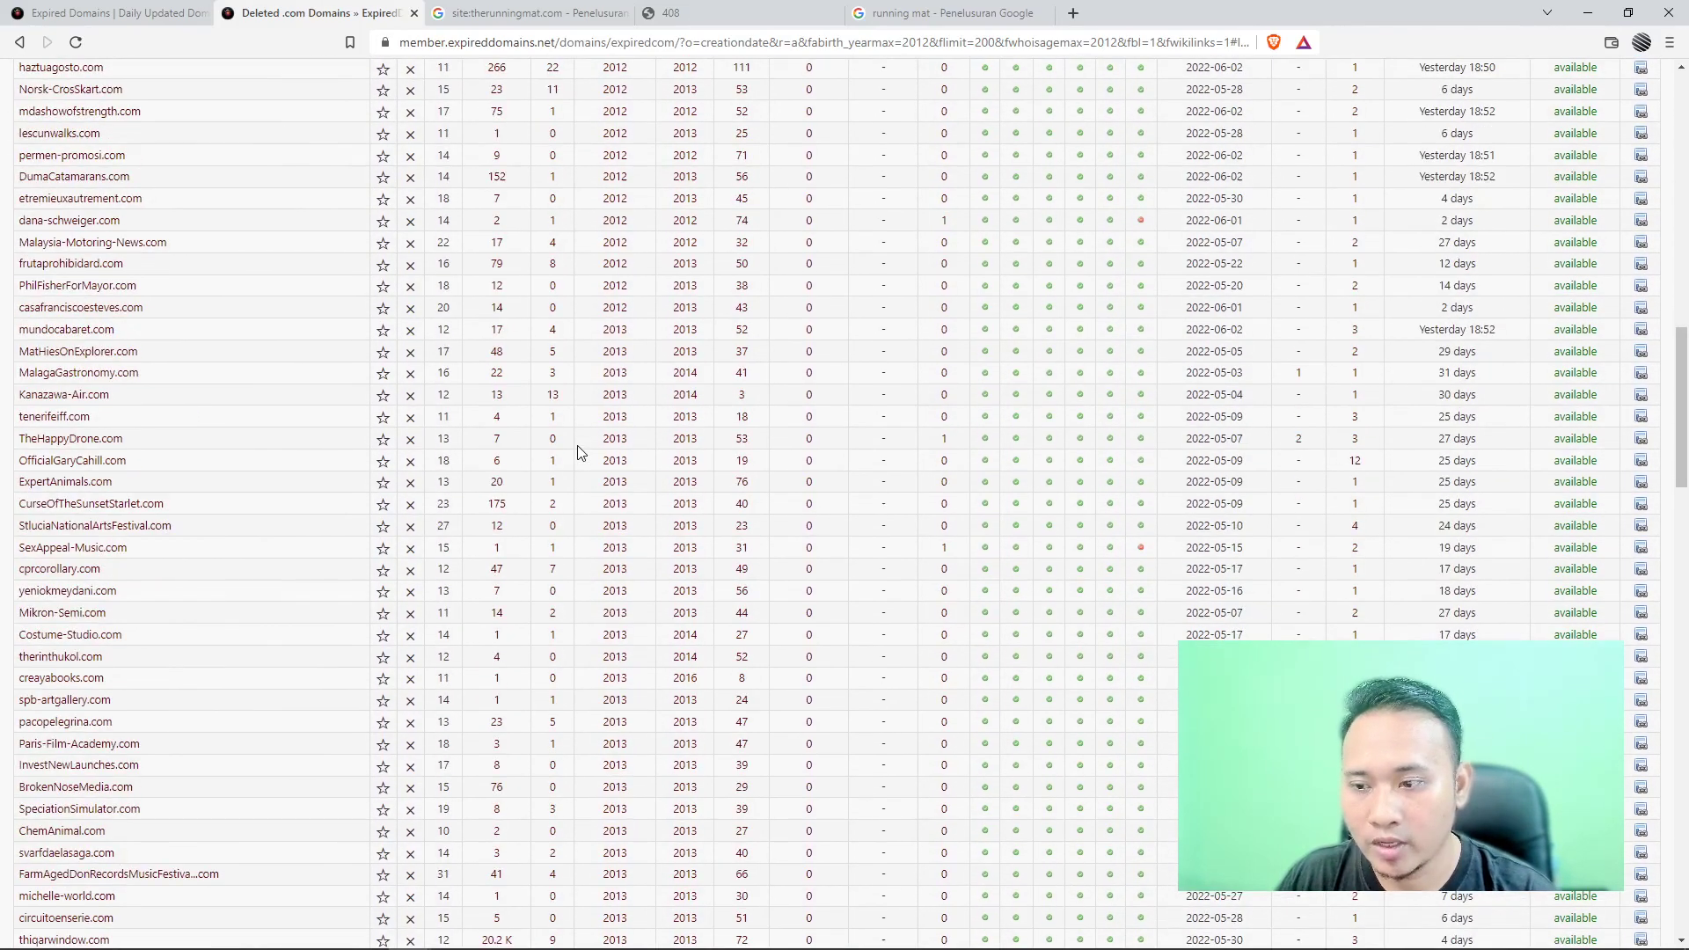
scroll(579, 449, down, 5)
scroll(580, 464, down, 1)
scroll(581, 469, down, 7)
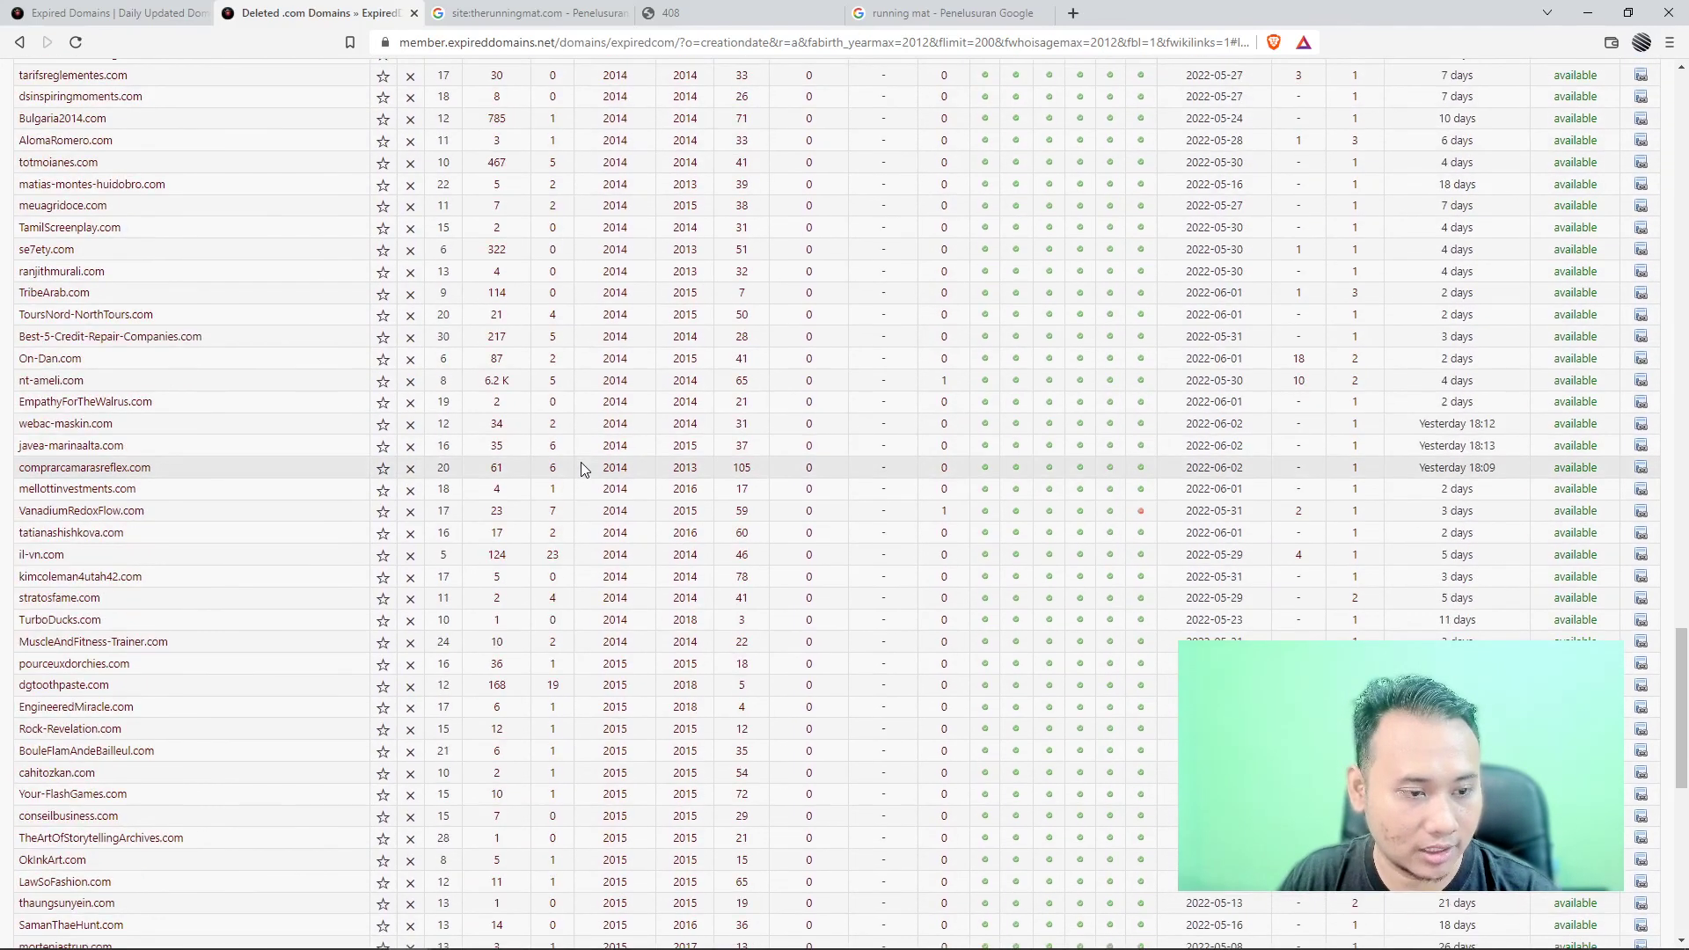
scroll(581, 463, down, 4)
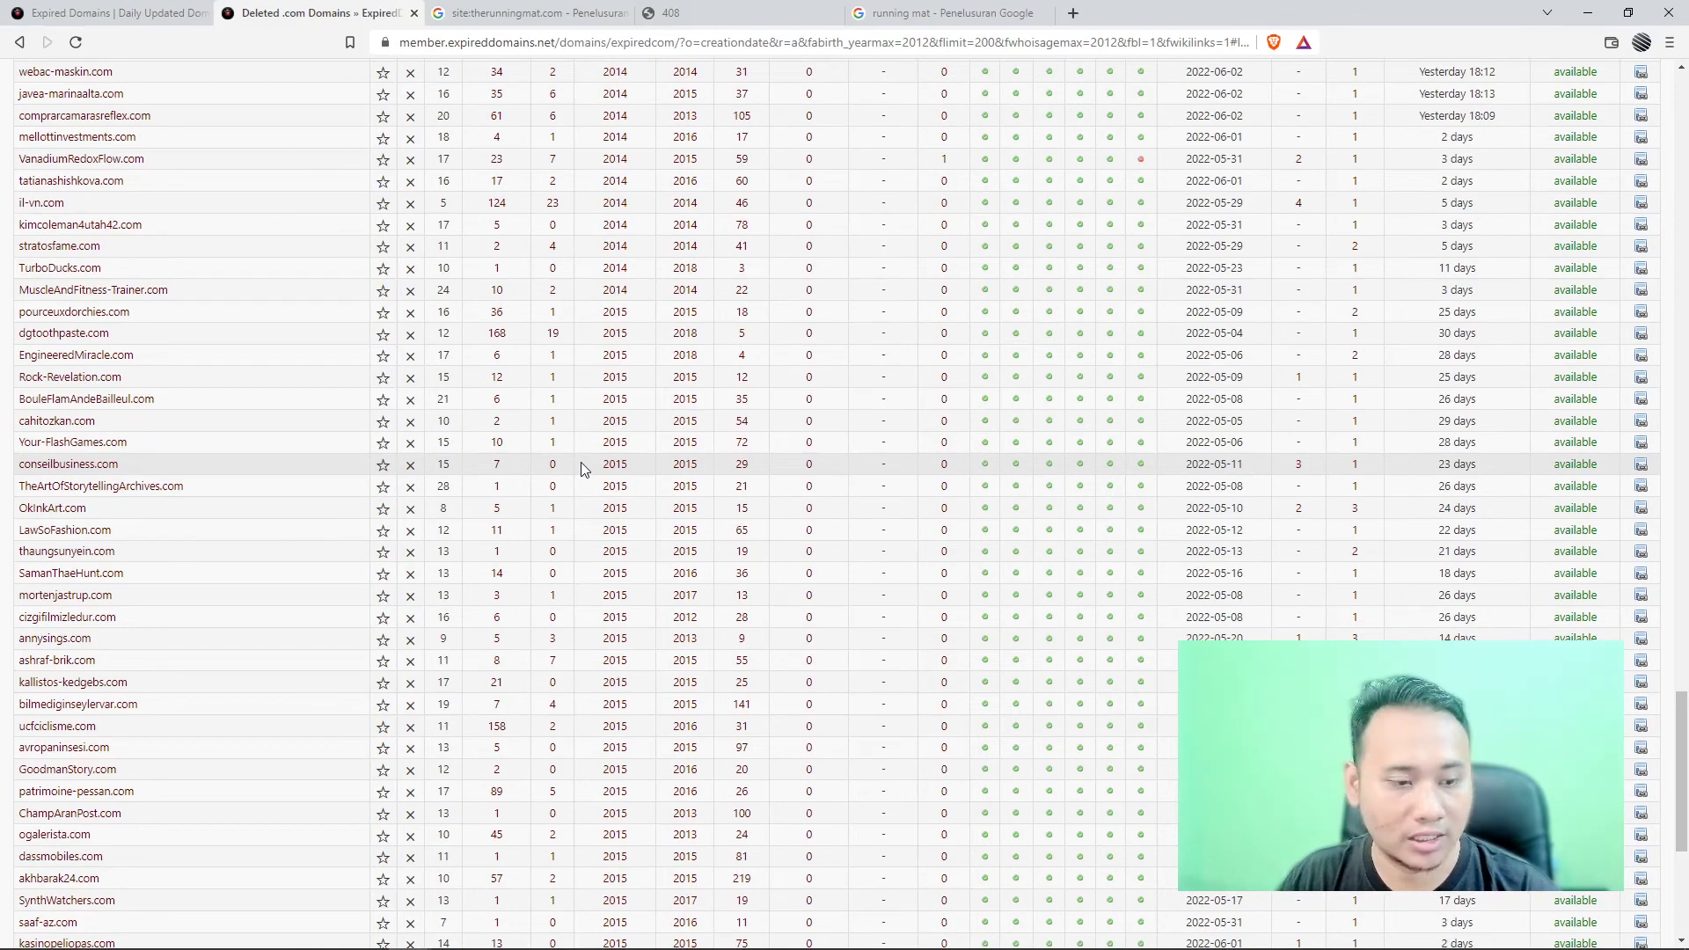
scroll(580, 469, down, 5)
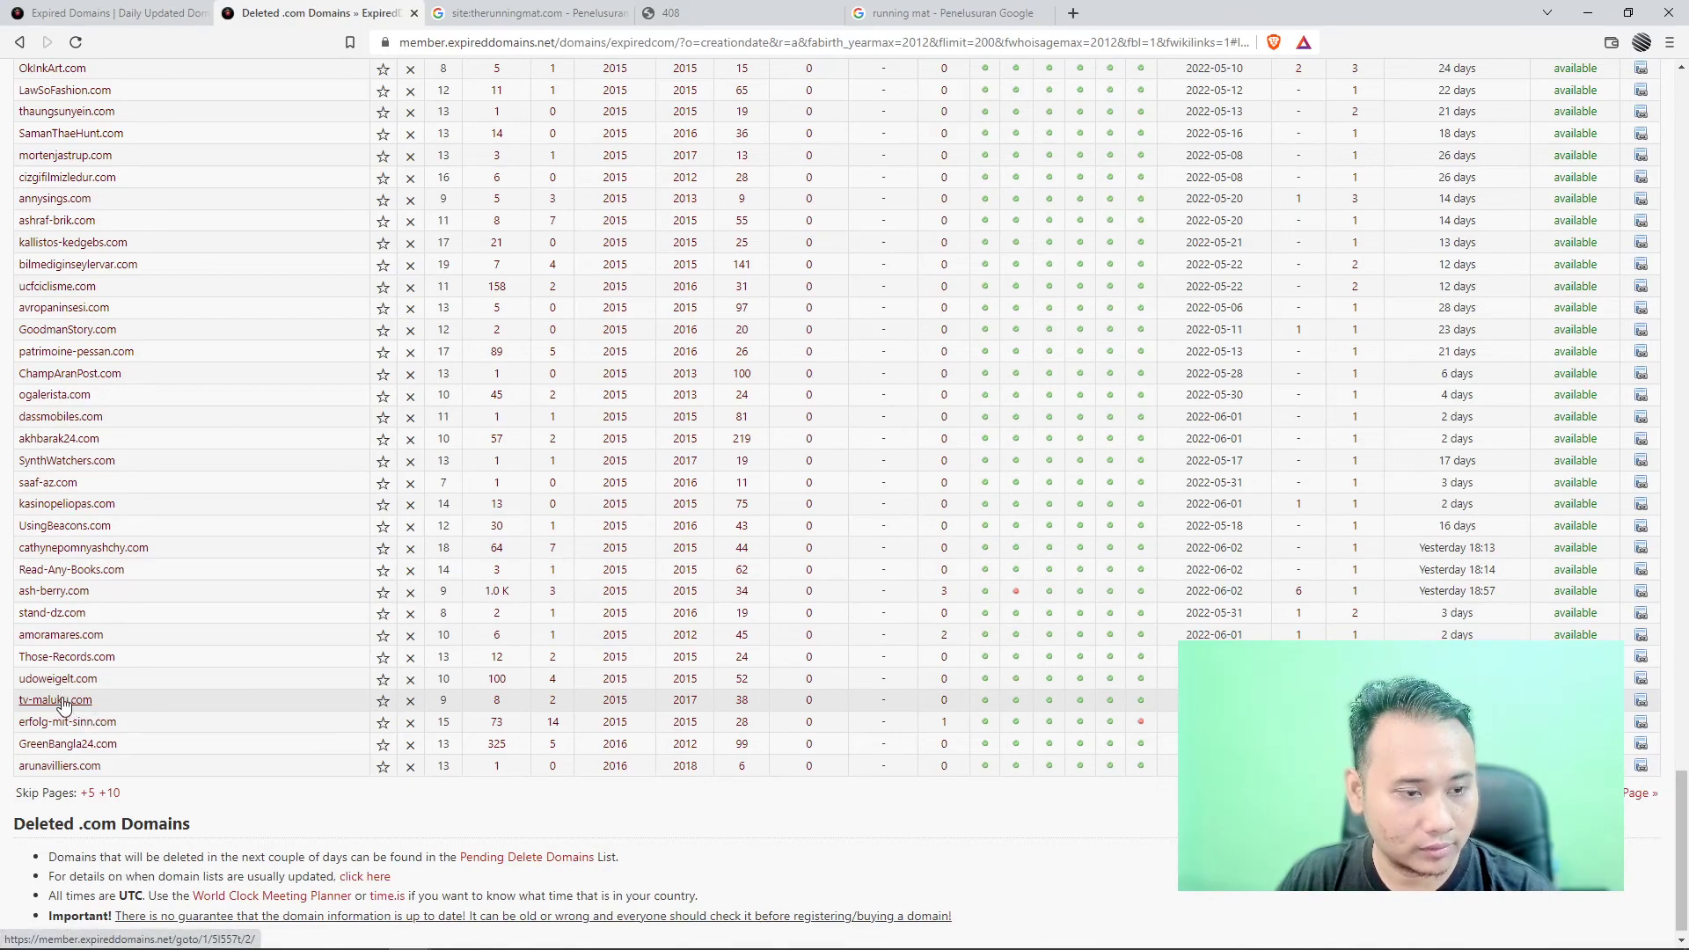
- Open the next page of the deleted .com domains list and look over its first entries
click(1638, 793)
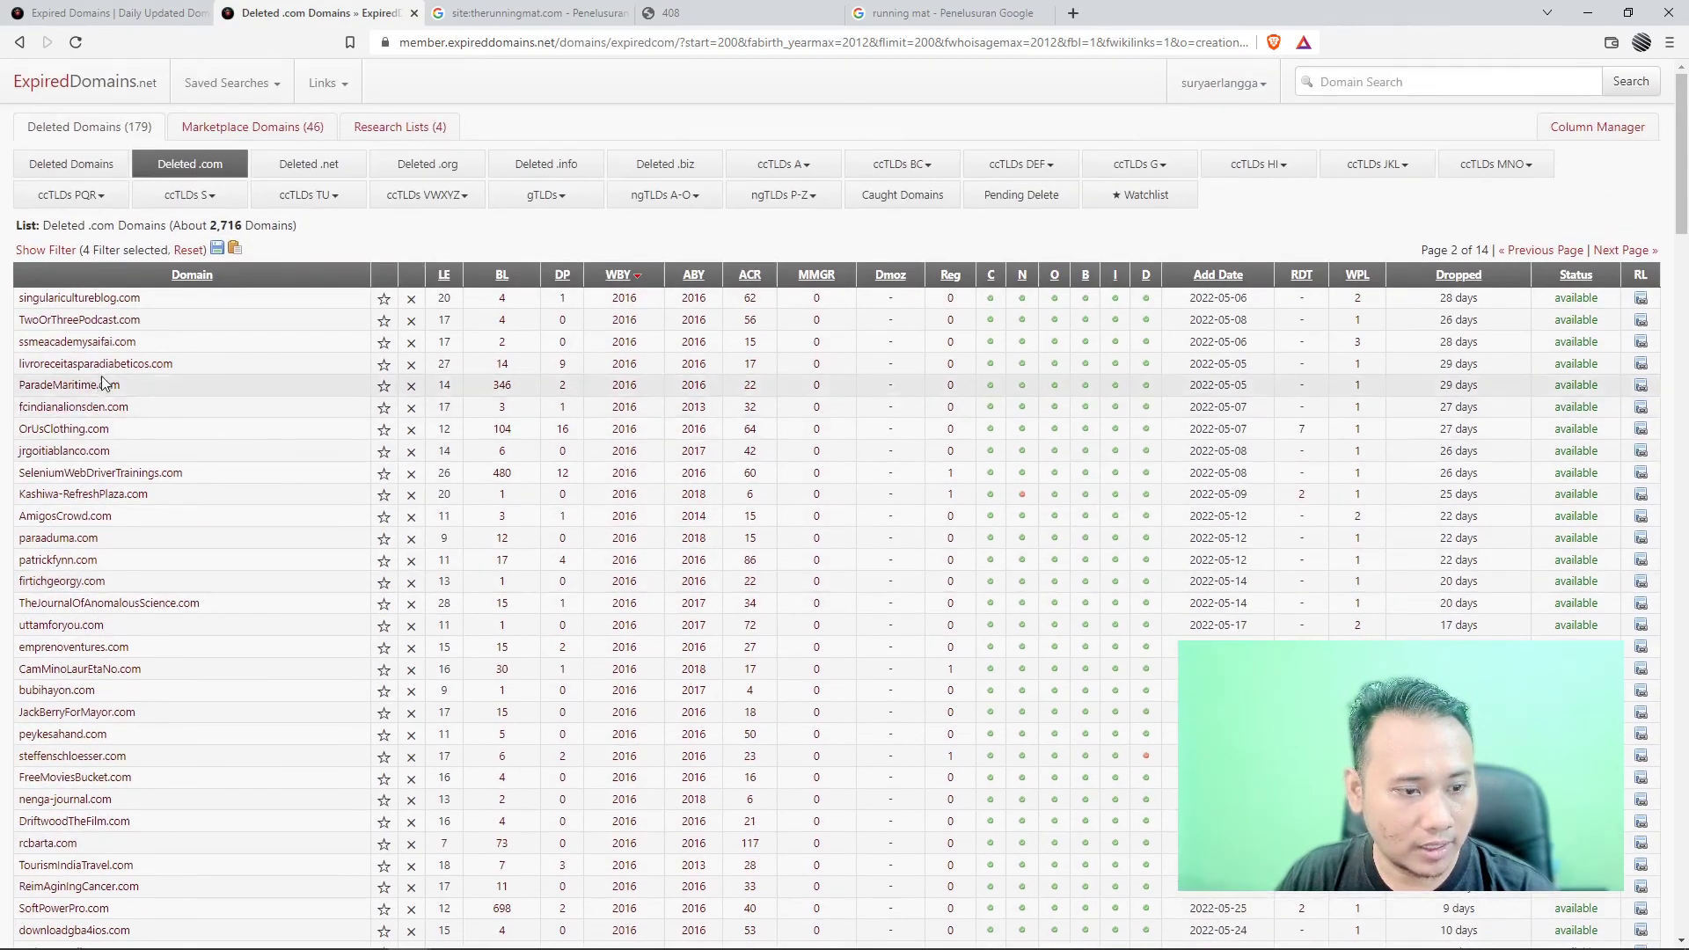
scroll(114, 388, down, 3)
scroll(1079, 409, up, 3)
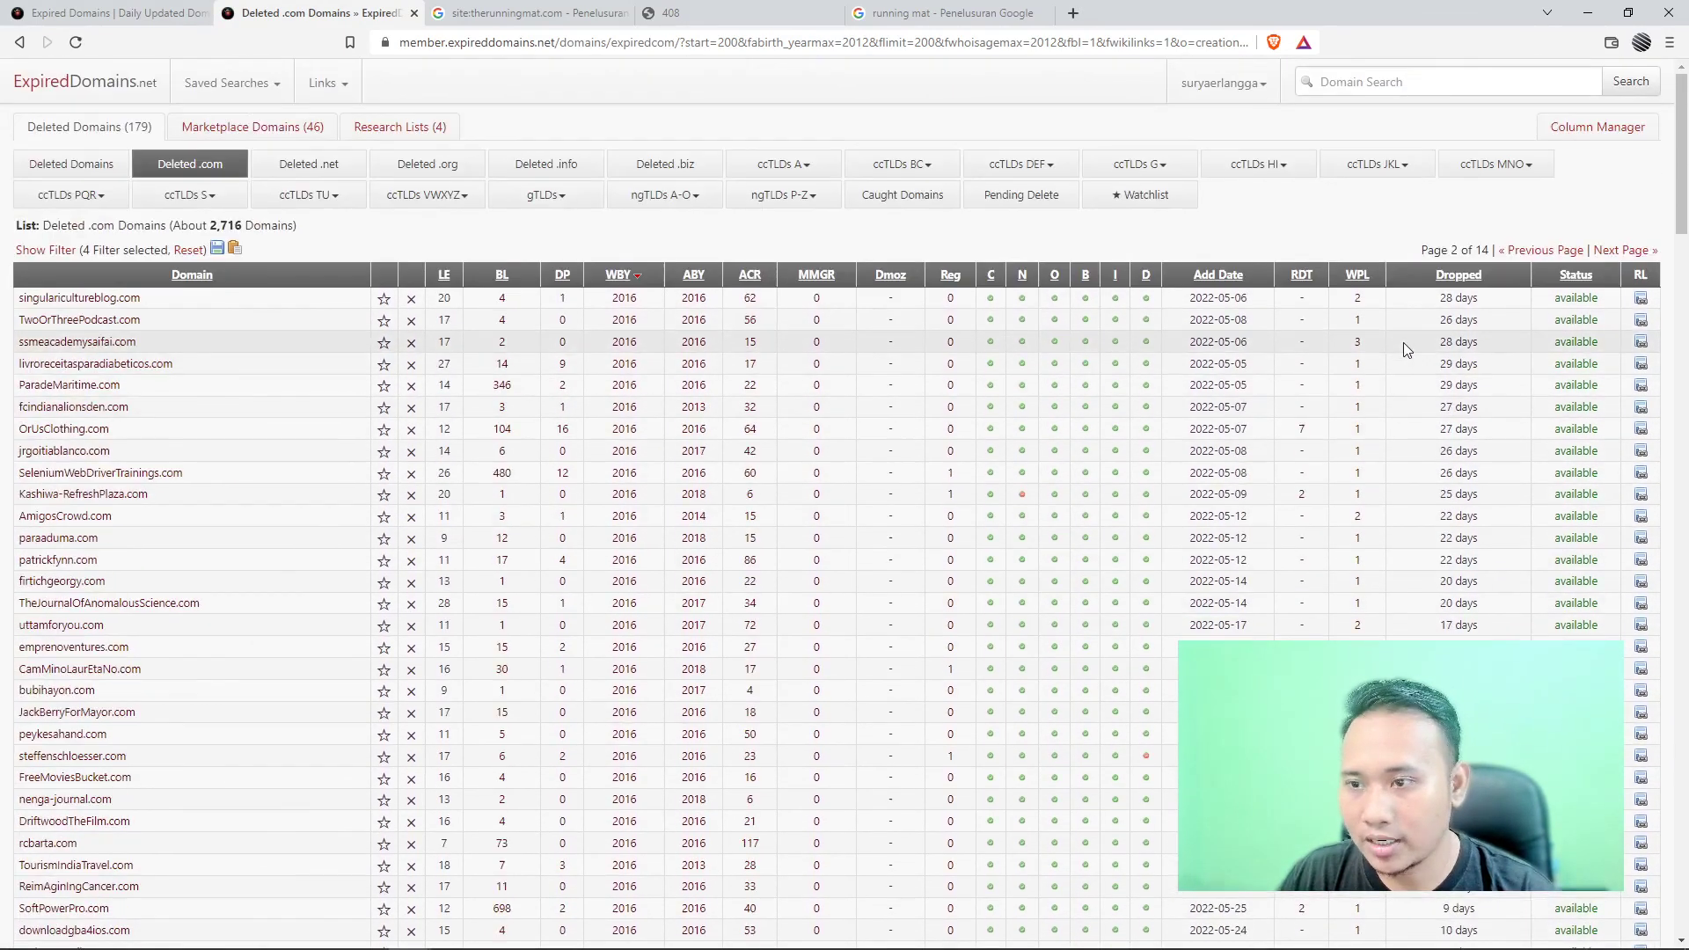